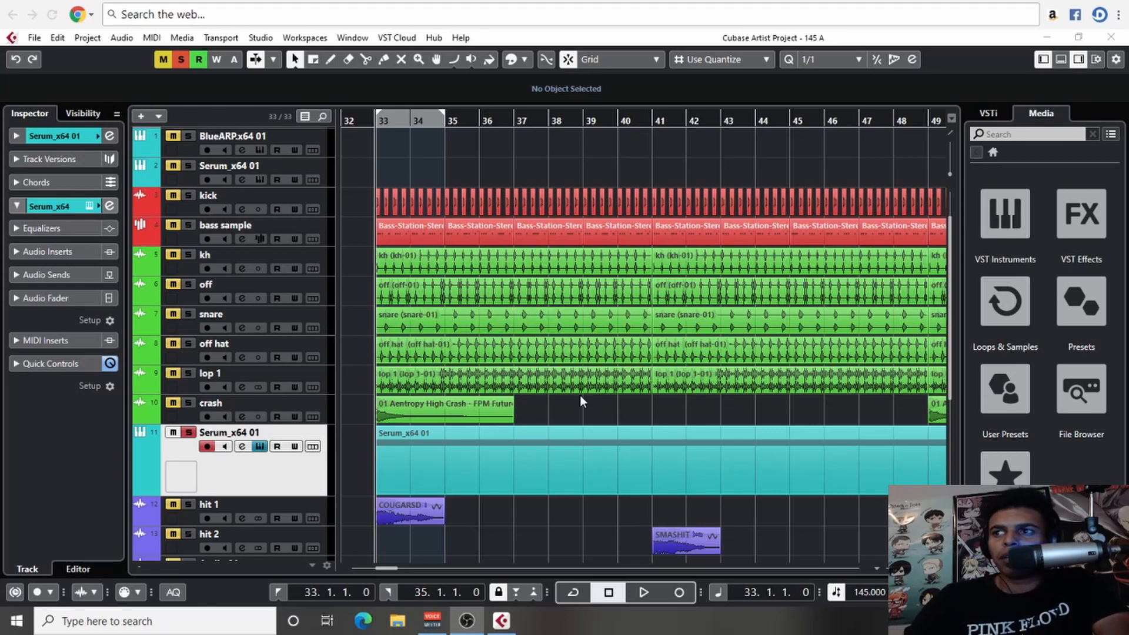
- Inspect the SQ Dance With Me preset's global settings, modulation matrix and oscillators on the Serum track, then close the instrument
left_click(549, 438)
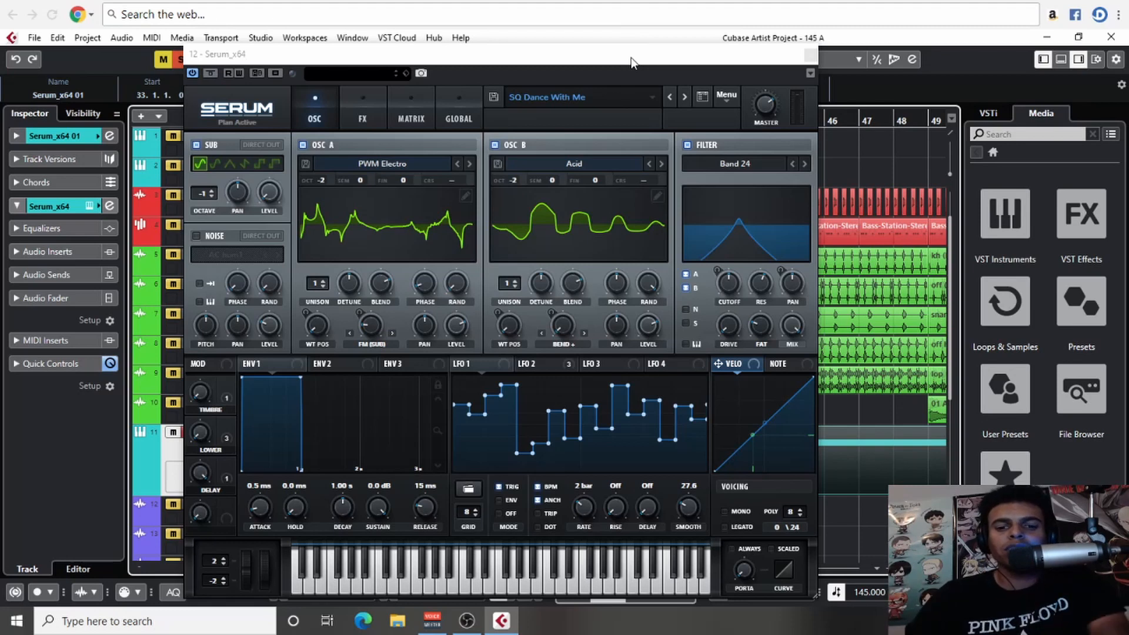
left_click_drag(556, 62, 566, 47)
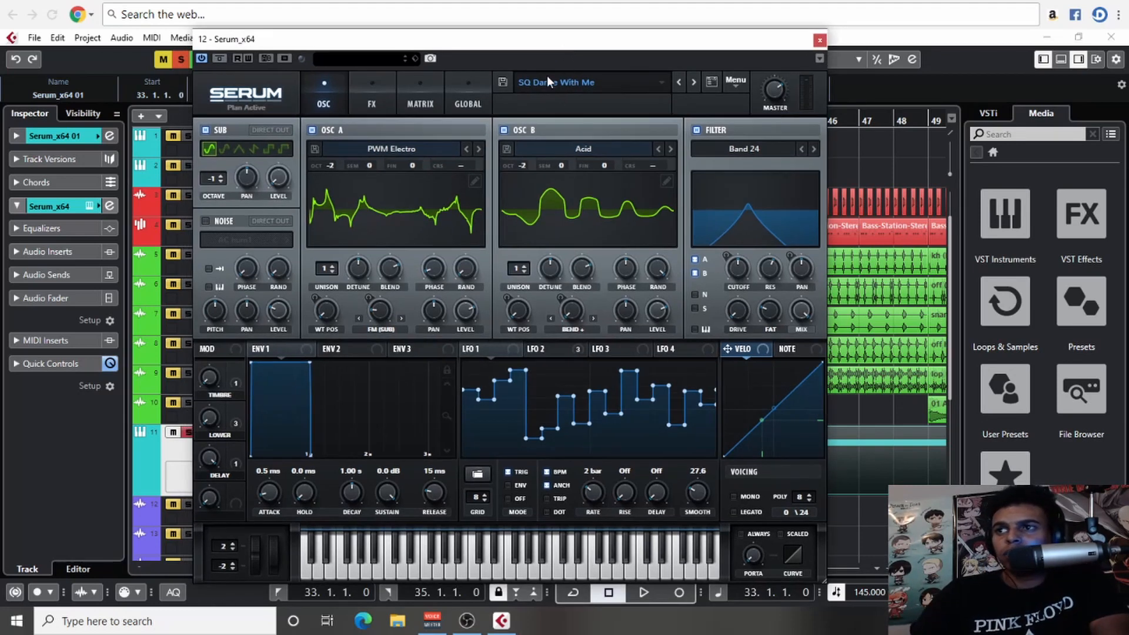
left_click(461, 97)
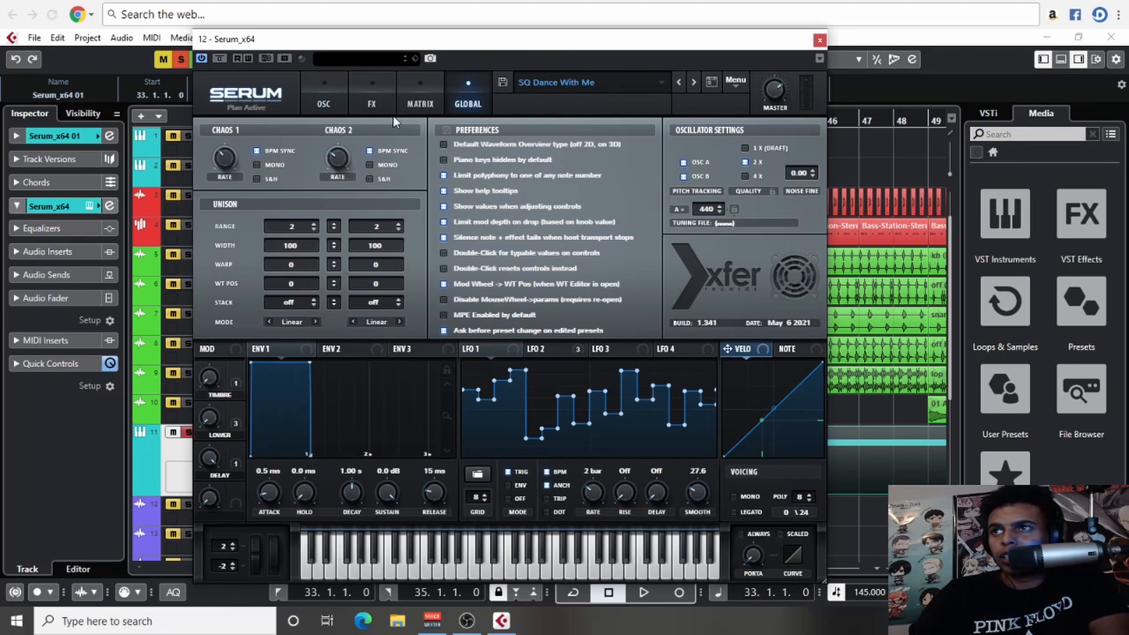
left_click(415, 107)
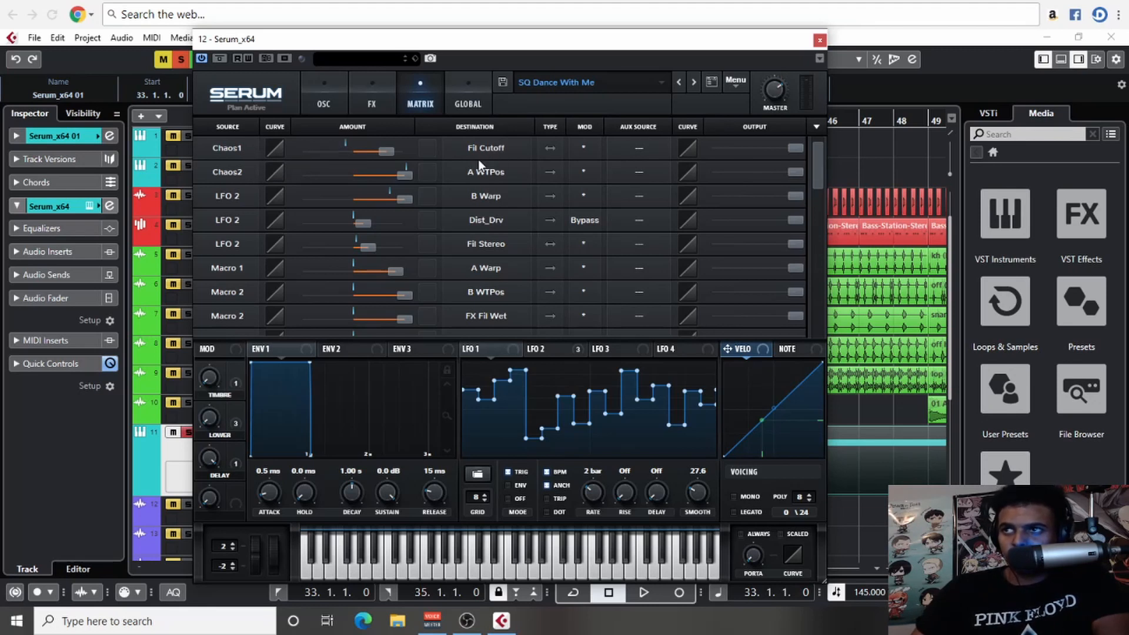
left_click(313, 103)
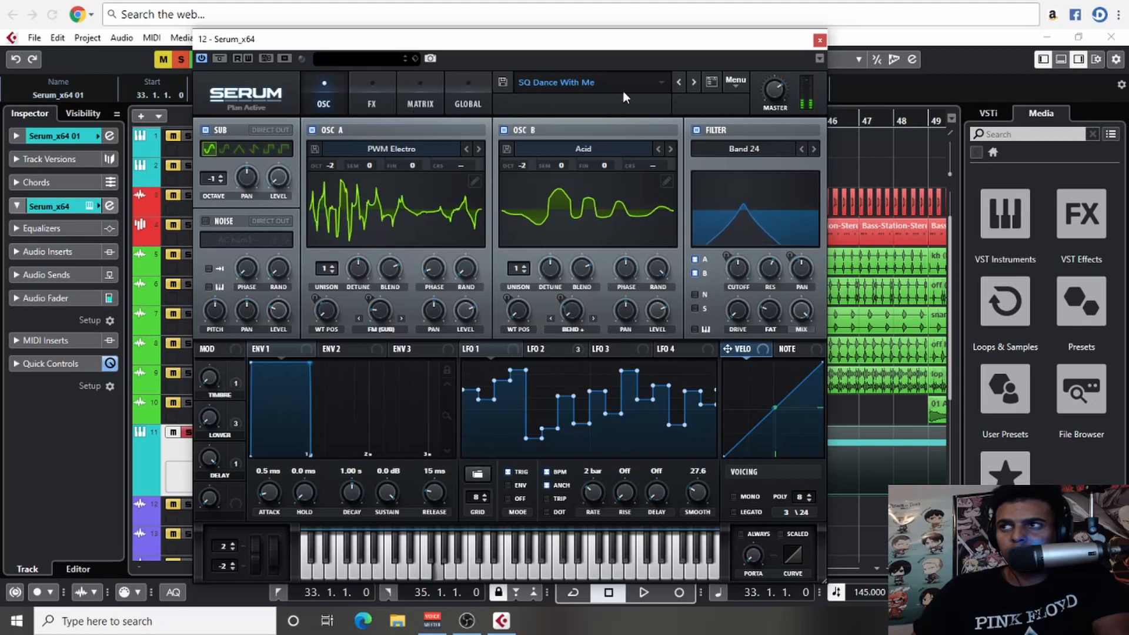
left_click(820, 42)
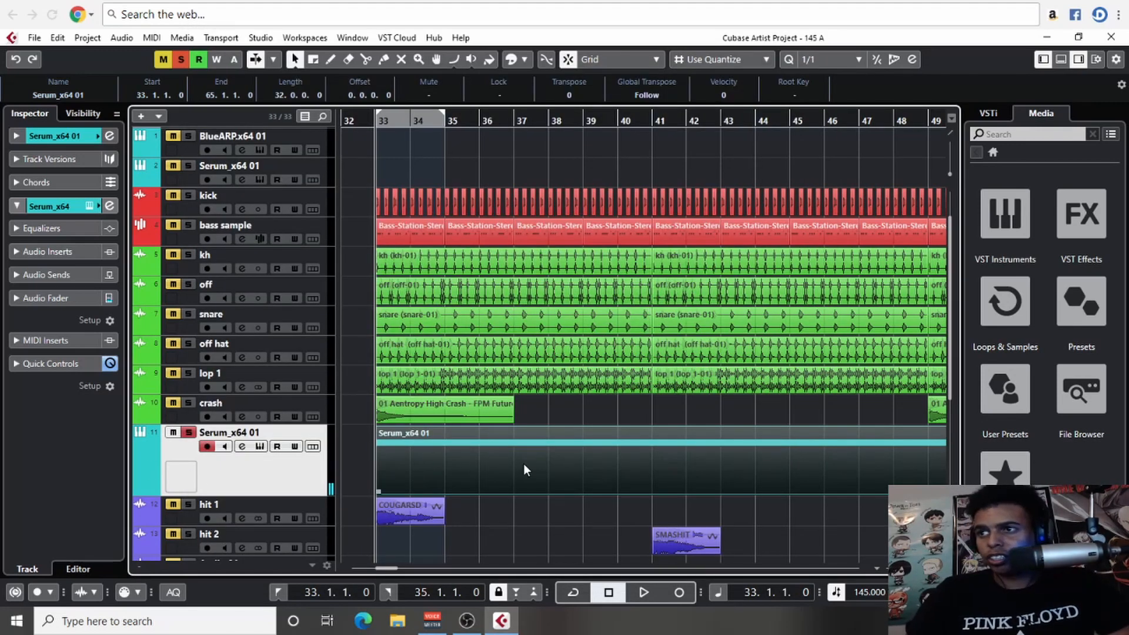
- Transpose the long note in the Serum_x64 01 part down one octave to A1 and close the editor
key("g")
key("g")
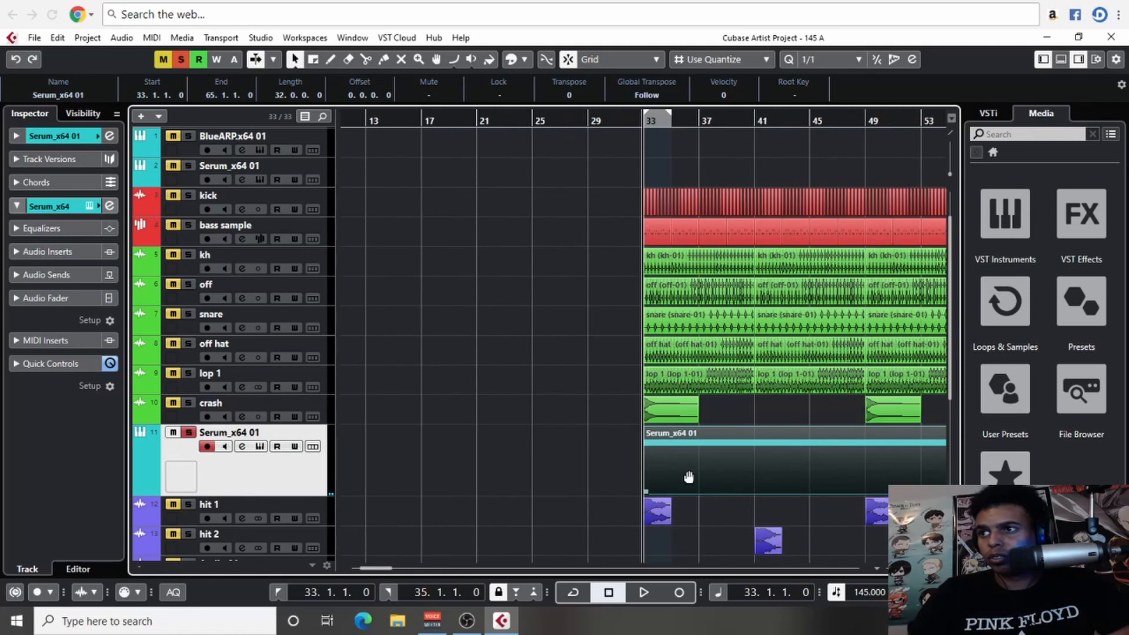
left_click_drag(689, 470, 478, 465)
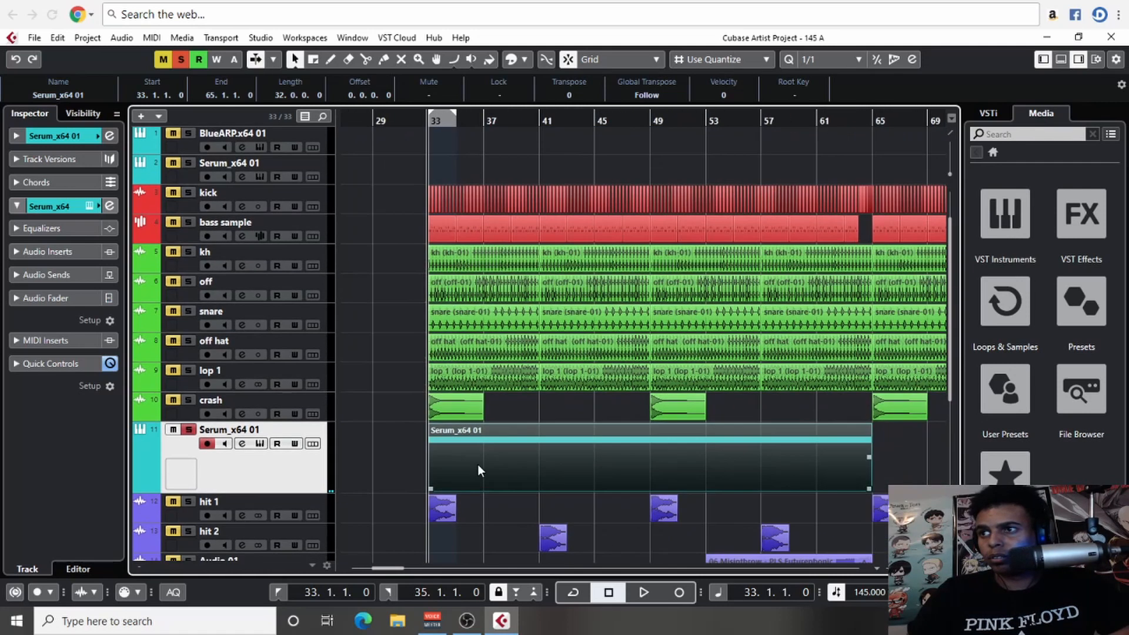
double_click(675, 473)
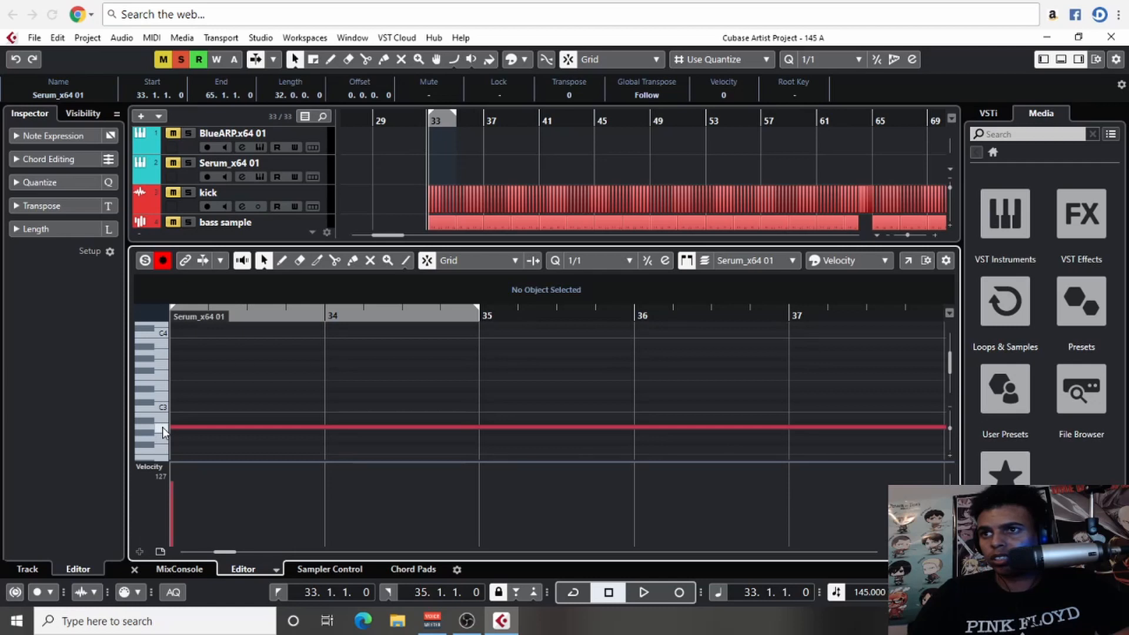
key("g")
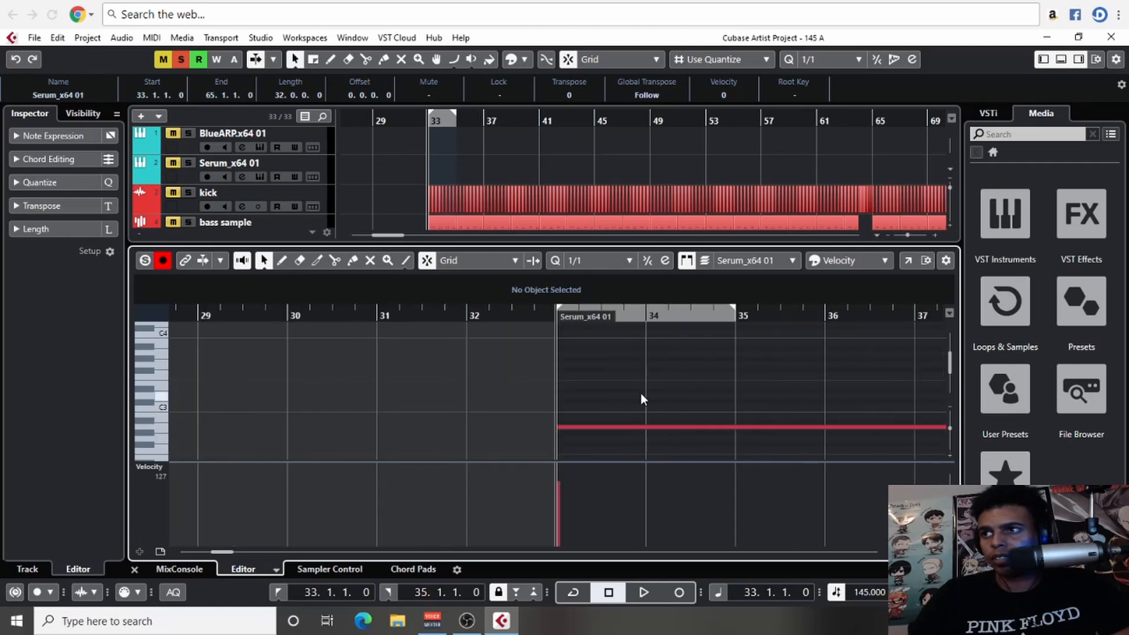
left_click_drag(641, 392, 350, 442)
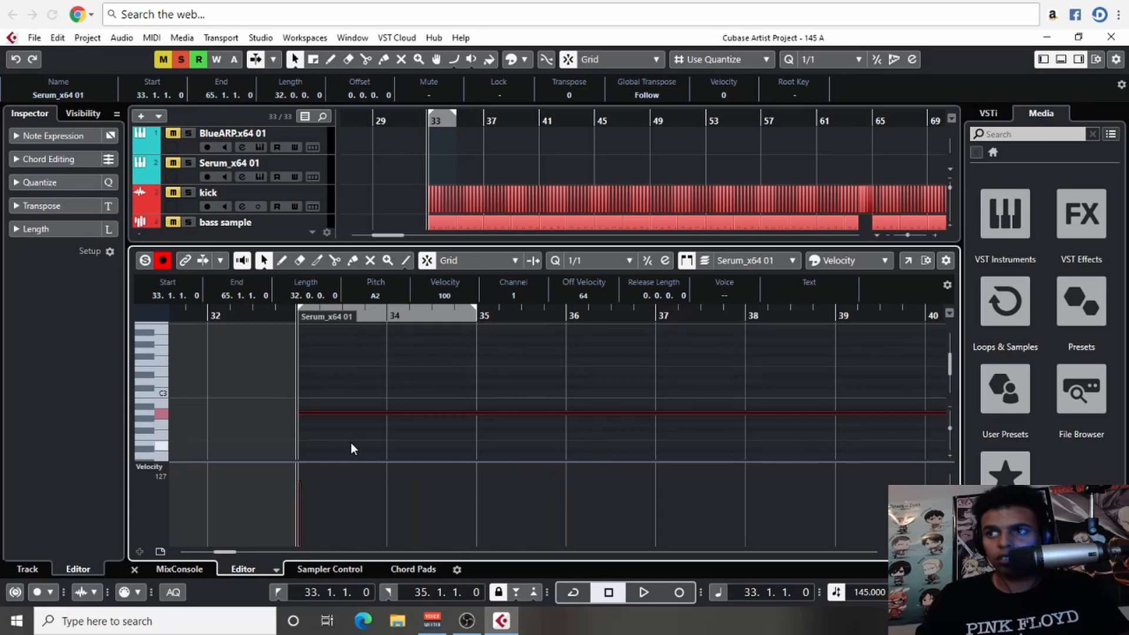
key("shift+Down")
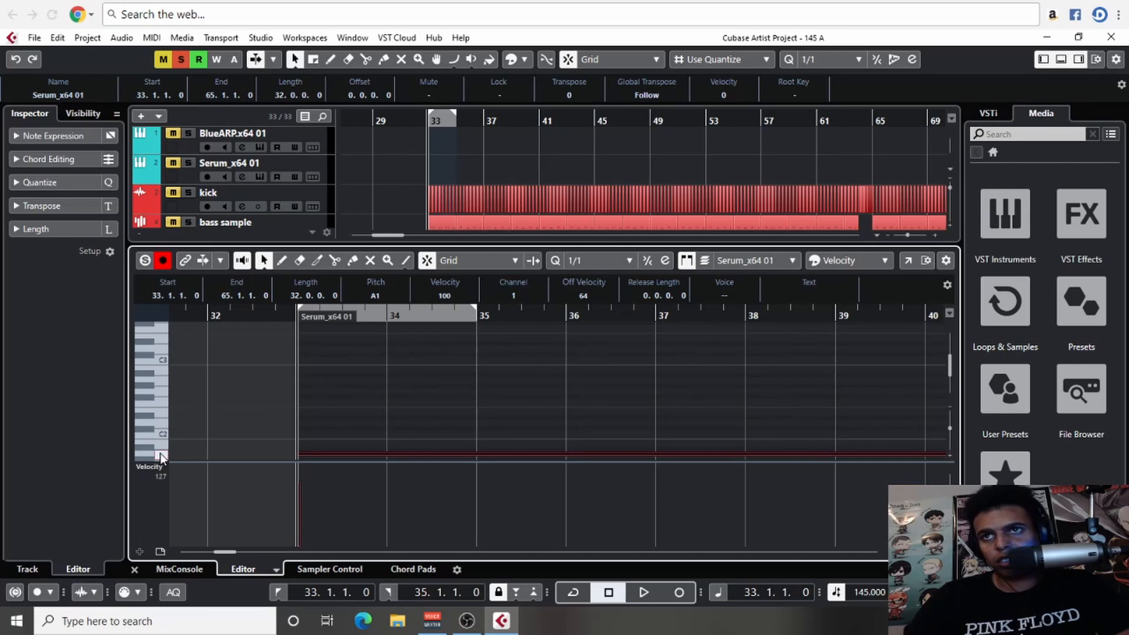
mouse_move(323, 426)
left_mouse_down()
mouse_move(315, 375)
mouse_move(322, 427)
left_mouse_up()
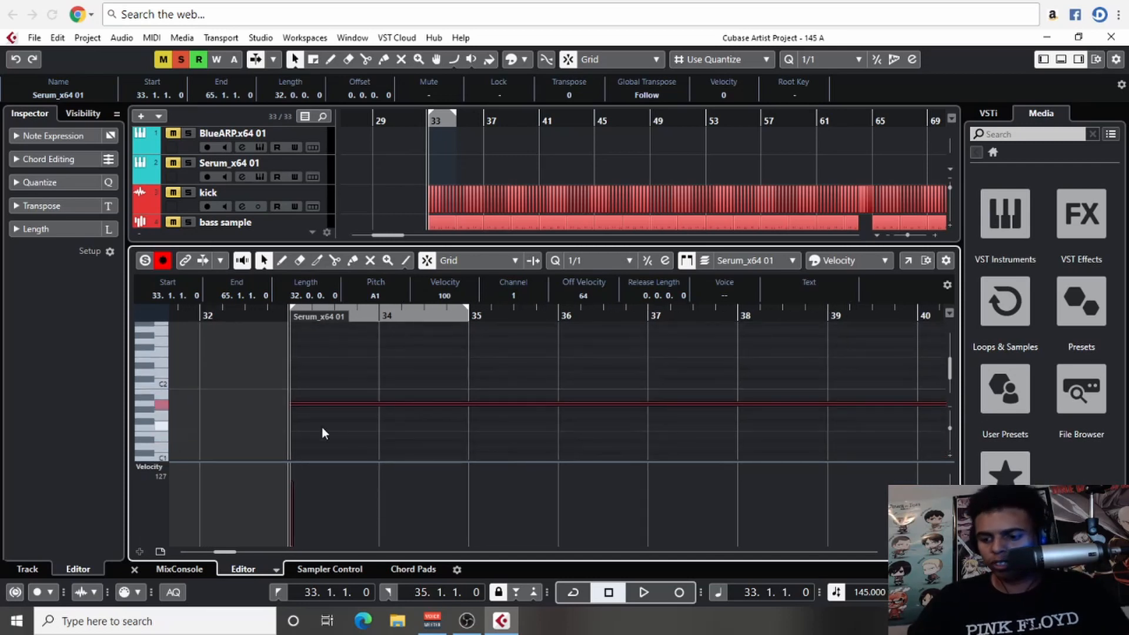
left_click(134, 570)
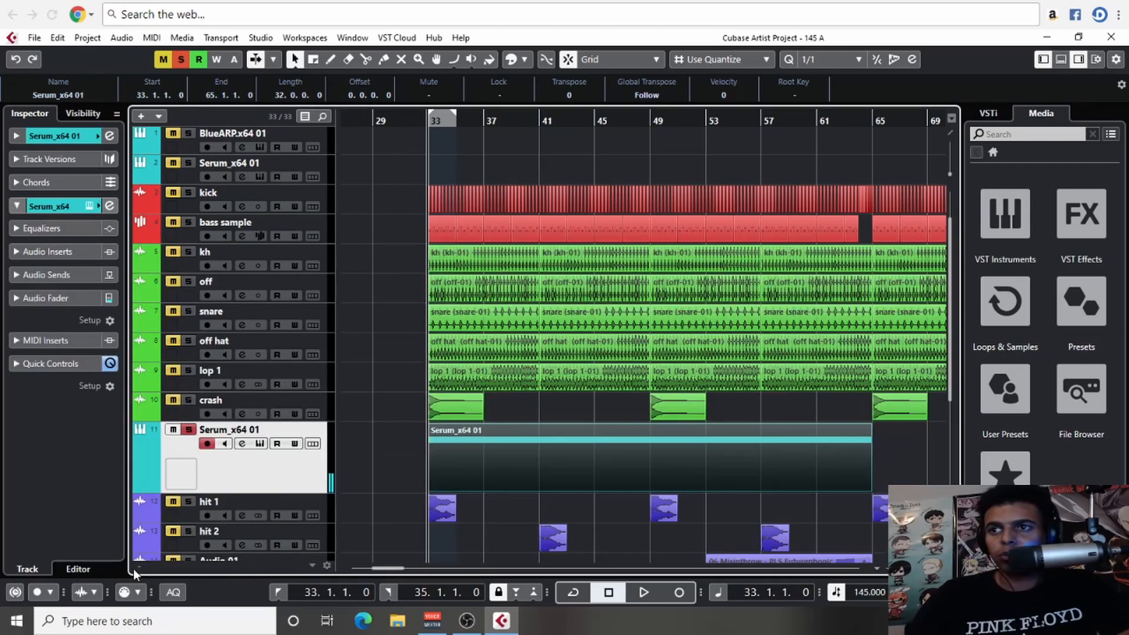
- Set the left and right locators around the Serum_x64 01 part, from bar 33 to bar 65
key("g")
key("g")
left_click_drag(766, 458, 557, 439)
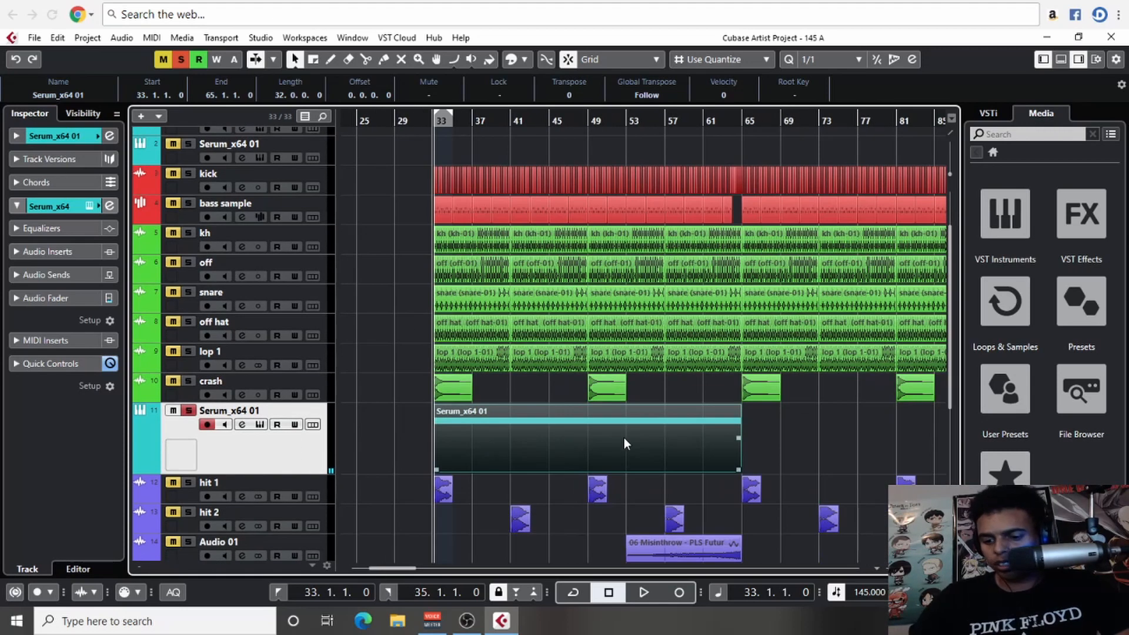
key("p")
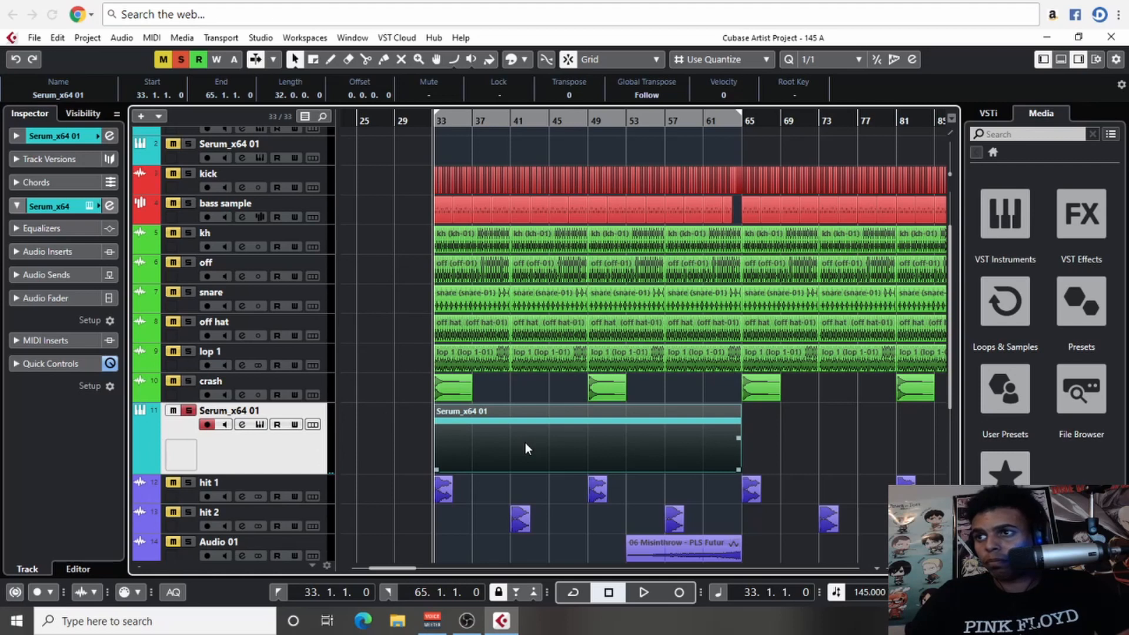
double_click(520, 426)
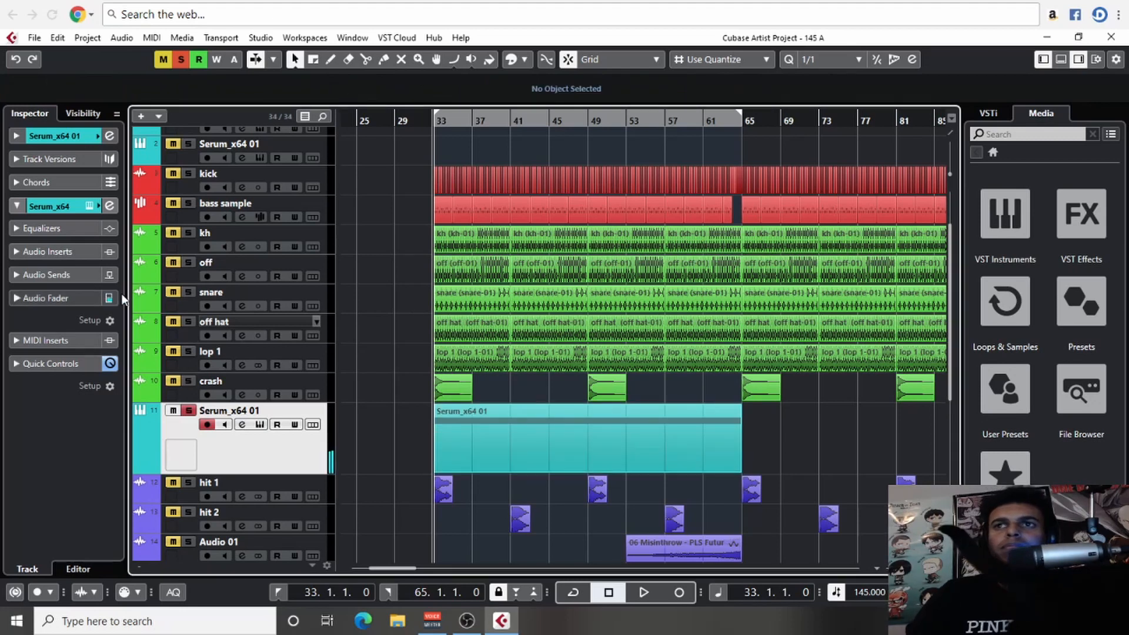
- Solo the rendered CHAOS 1-01 audio track and move it directly above the Serum_x64 01 track
scroll(471, 348, "down", 1)
scroll(472, 348, "left", 1)
scroll(483, 377, "down", 3)
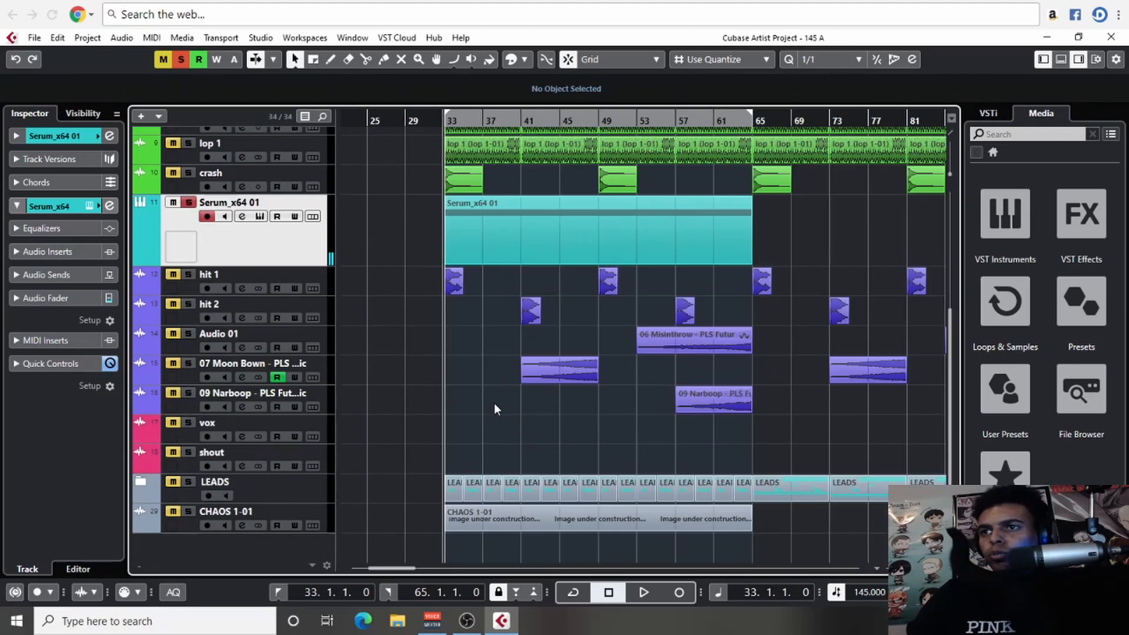
left_click(179, 516)
left_click_drag(194, 477, 193, 198)
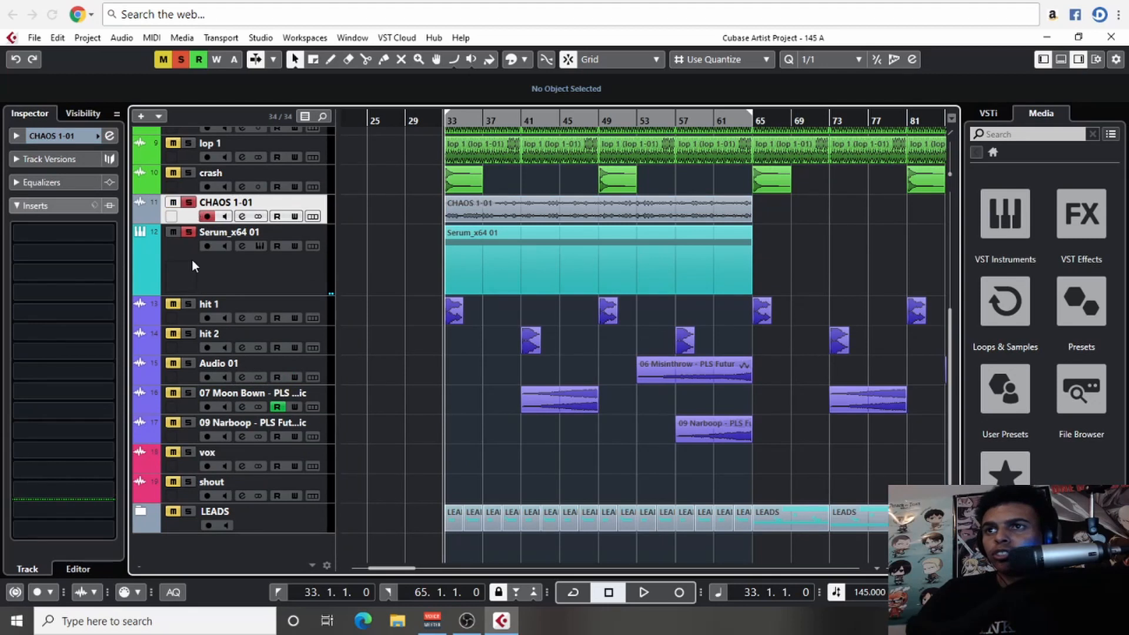
- Play the CHAOS 1-01 audio from bar 33 and enlarge the track's height to show its waveform in detail
key("space")
key("h")
key("h")
key("h")
key("h")
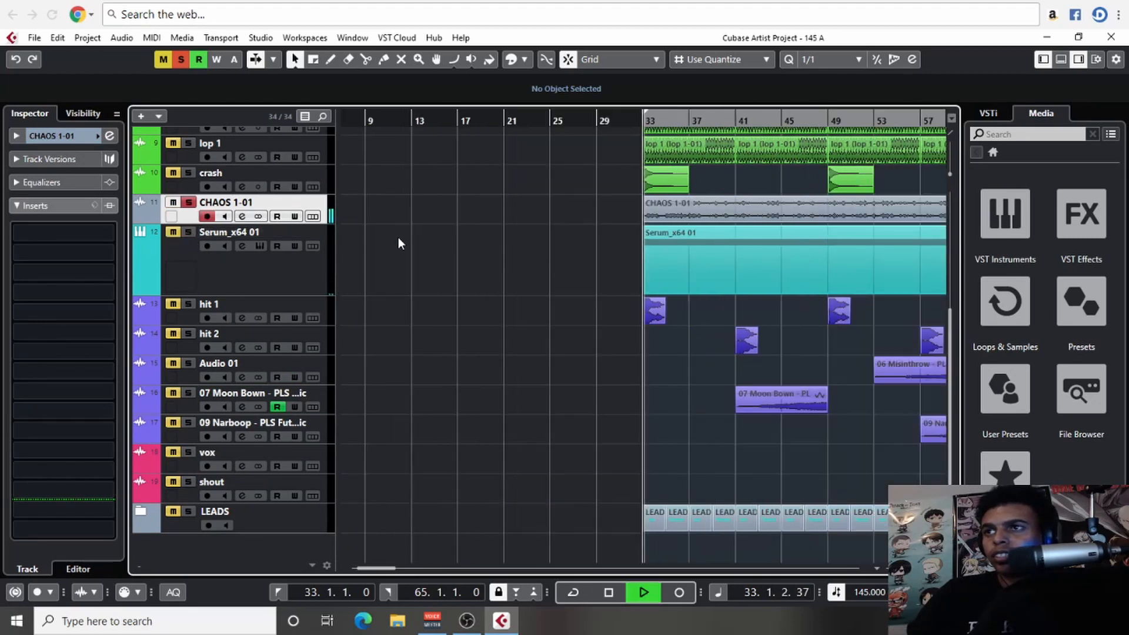
key("h")
left_click_drag(717, 240, 490, 266)
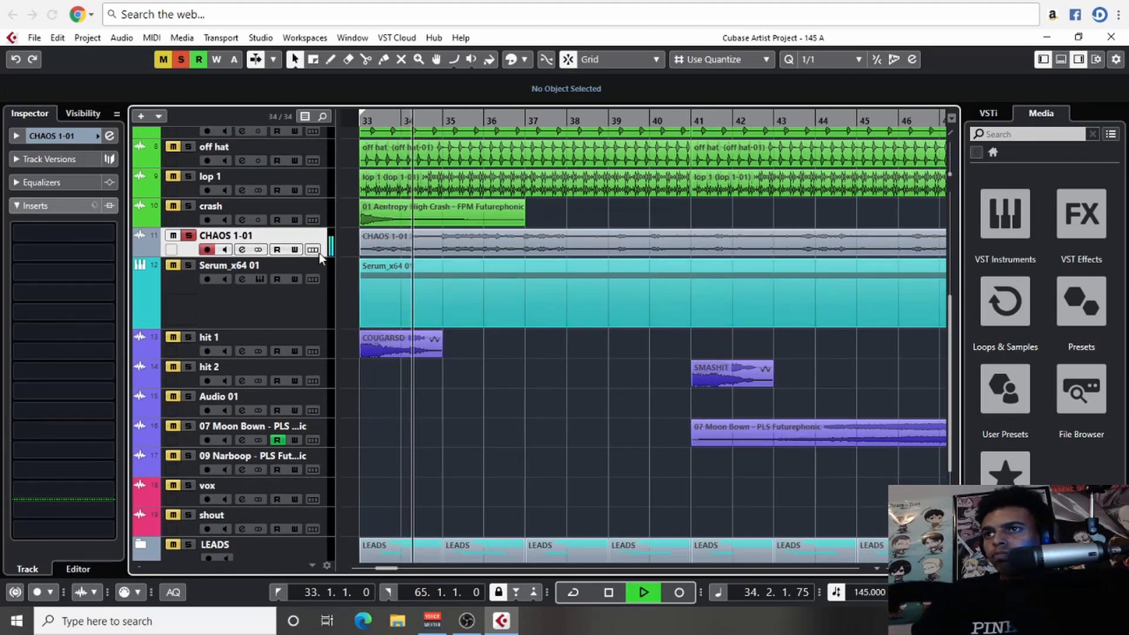
left_click_drag(327, 257, 327, 466)
key("g")
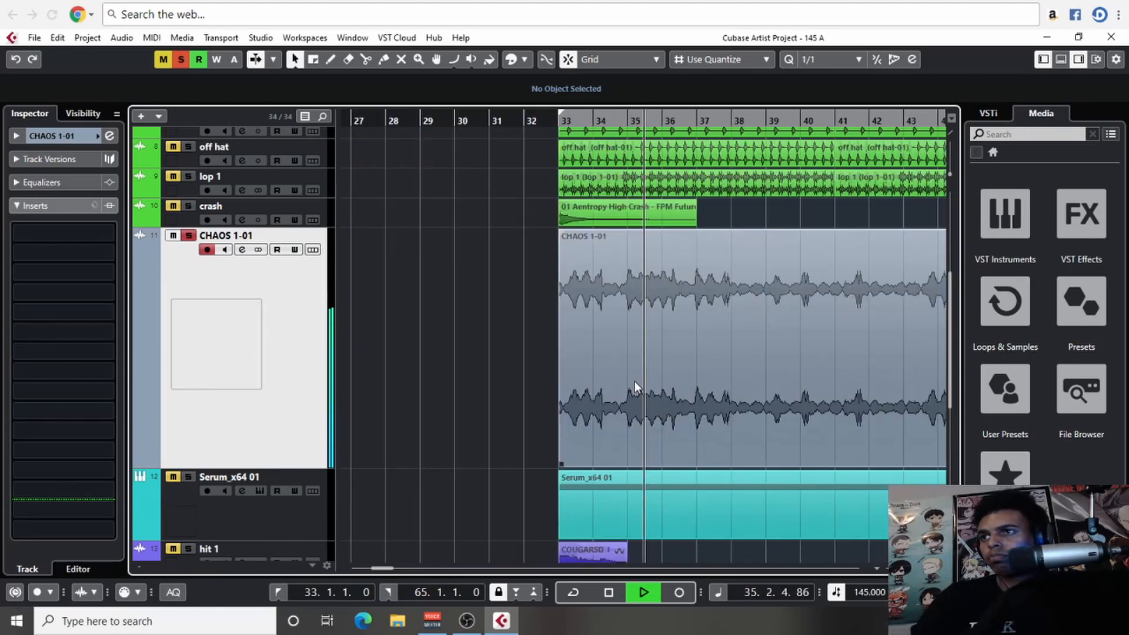
- Listen to the CHAOS 1-01 audio up to about bar 42 while examining its waveform, then stop playback
left_click_drag(744, 343, 659, 349)
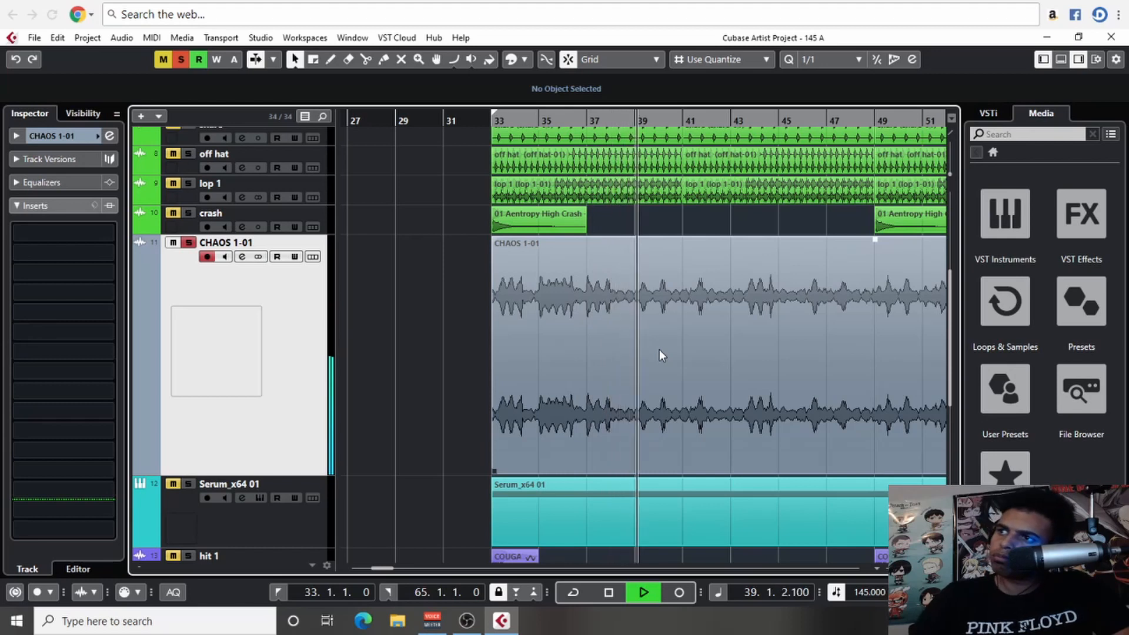
key("g")
key("g")
key("g")
key("g")
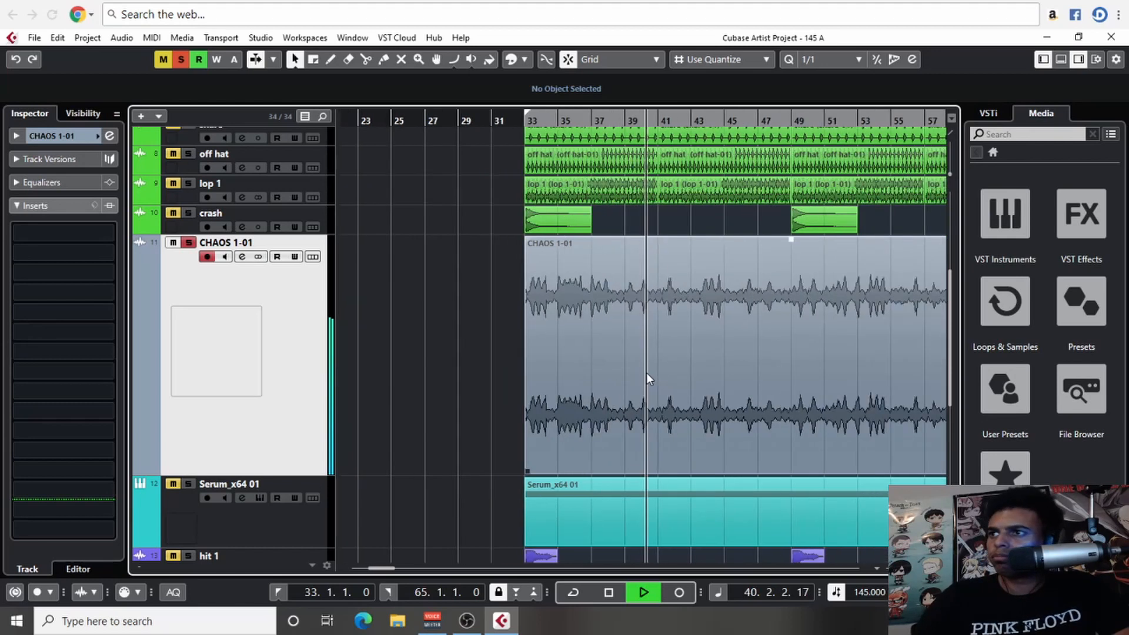
key("h")
key("h")
key("h")
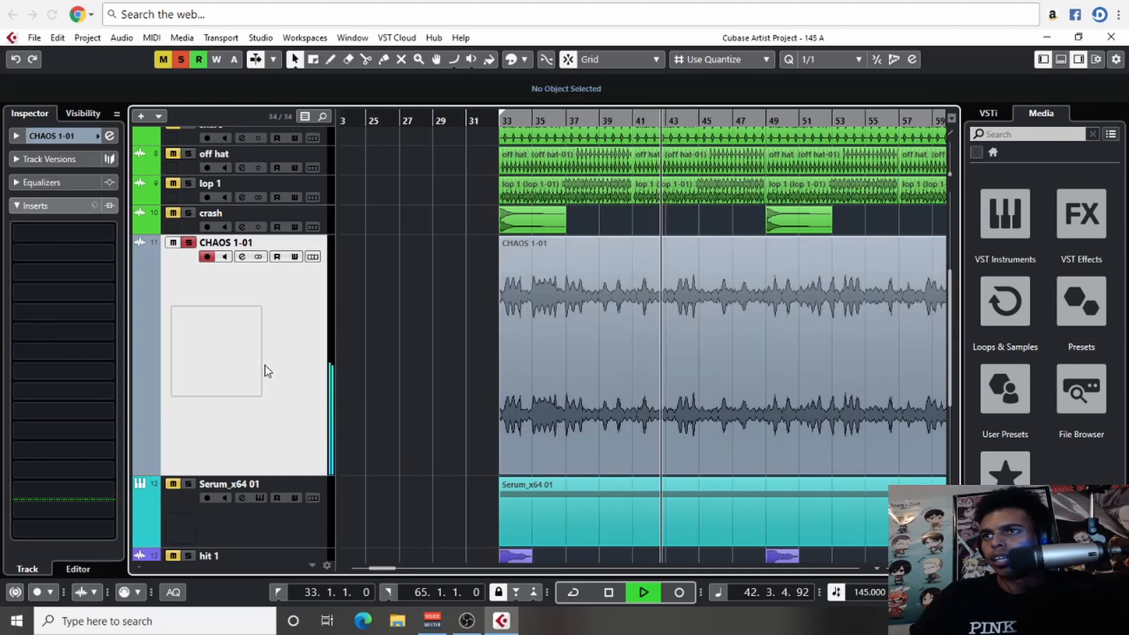
key("space")
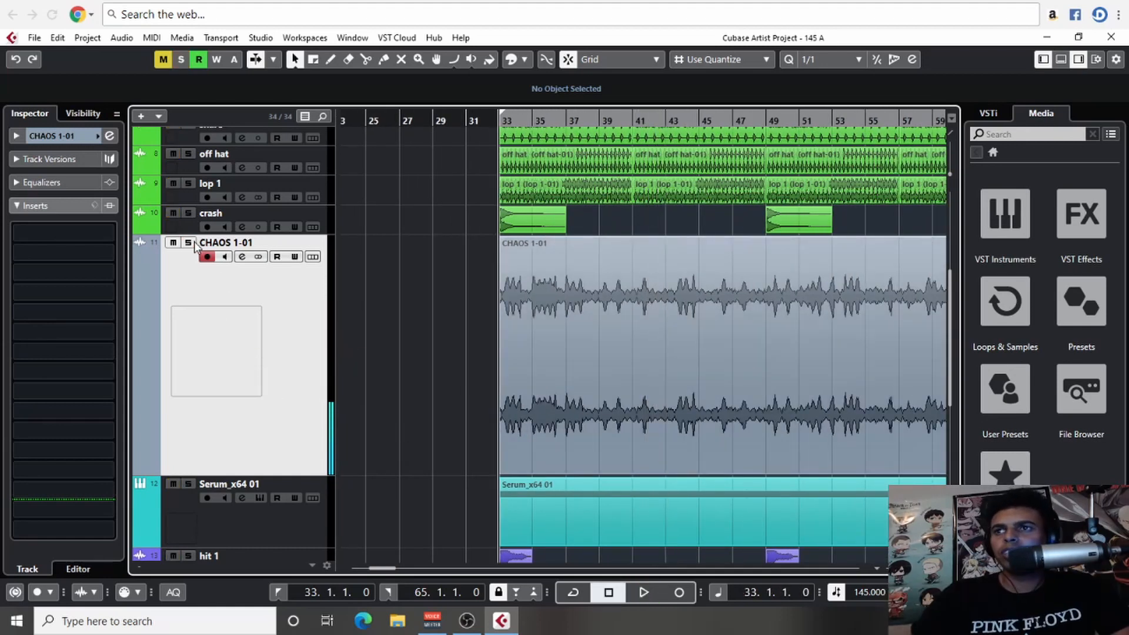
- Activate the Split tool for the CHAOS 1-01 clip and set the quantize grid to 1/16
key("h")
key("h")
left_click_drag(800, 271, 464, 301)
right_click(463, 301)
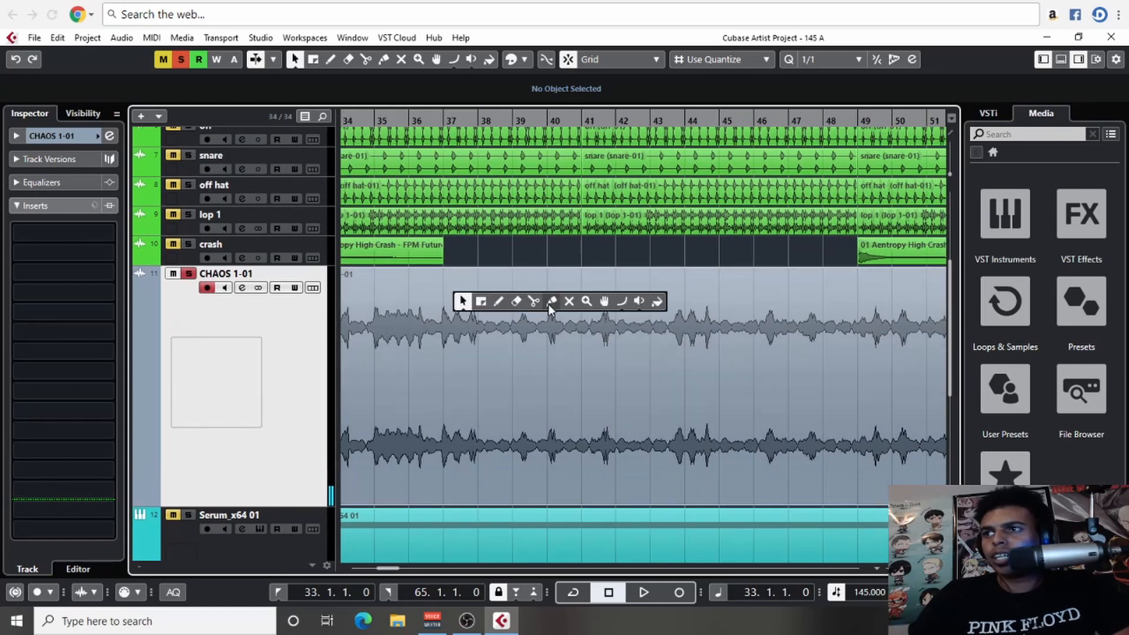
left_click(534, 302)
scroll(852, 61, "down", 2)
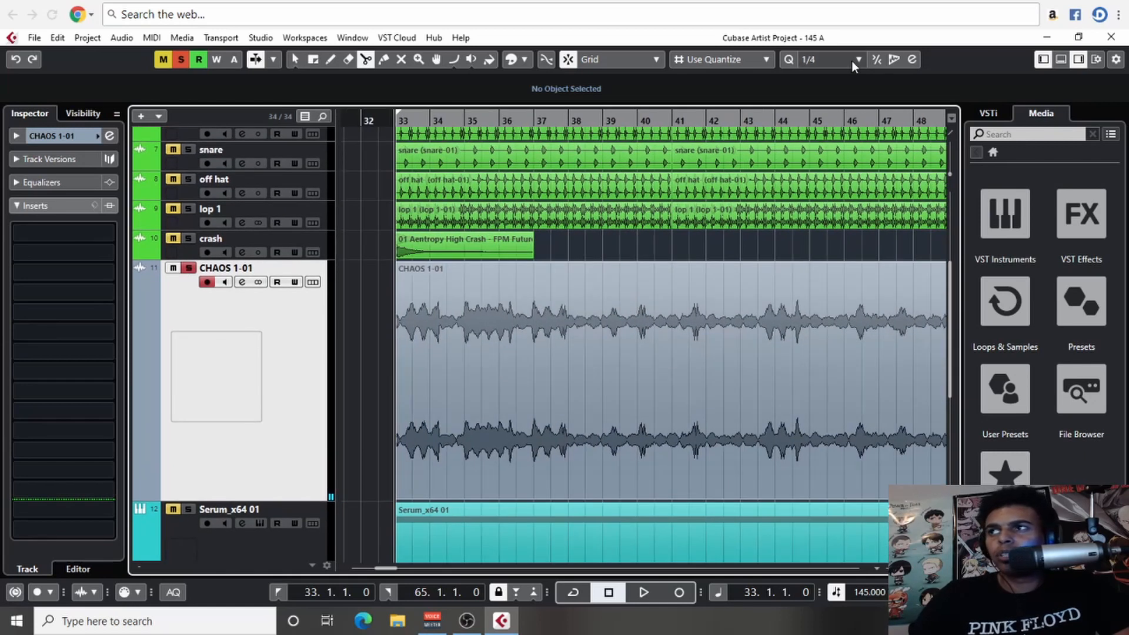
scroll(852, 62, "down", 2)
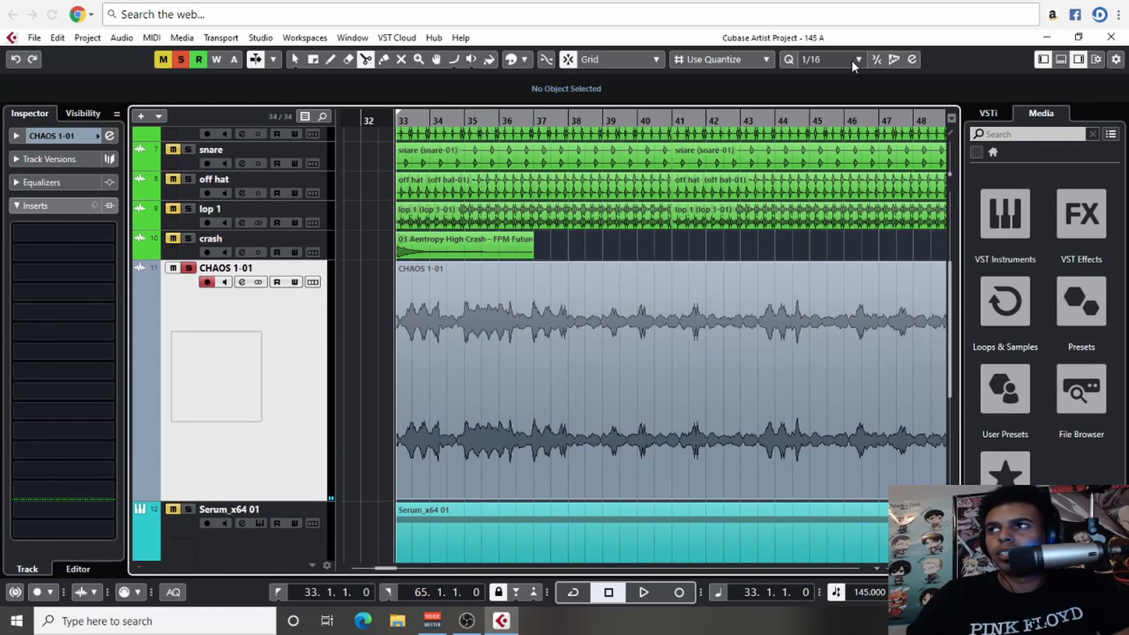
- Split the CHAOS 1-01 clip at 33.3.1 and audition its opening section
key("h")
key("h")
key("h")
left_click_drag(797, 326, 662, 324)
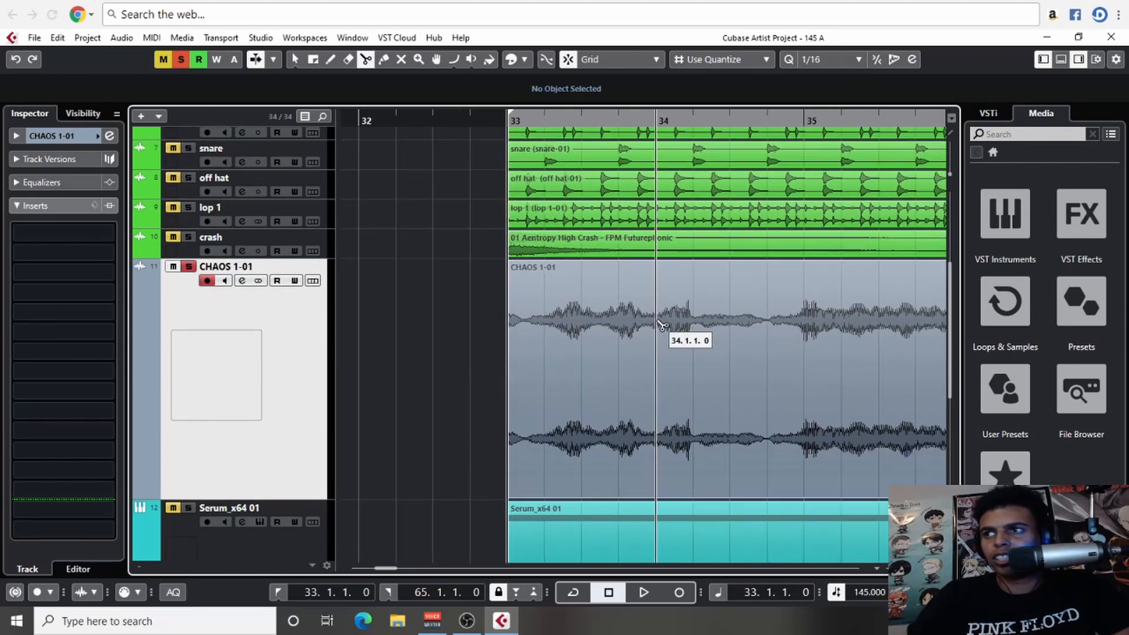
key("space")
key("space")
left_click(582, 395)
key("space")
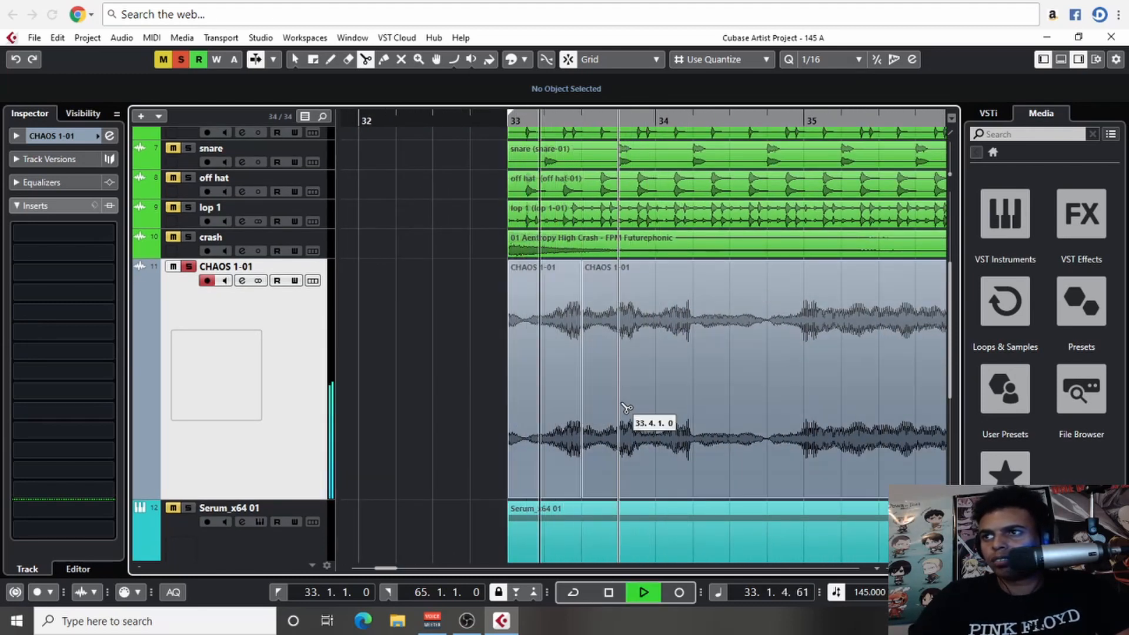
key("space")
- Split the opening CHAOS 1-01 slice at 33.2.2, mute the piece between 33.2.2 and 33.3.1, and start playback
key("h")
key("h")
left_click_drag(859, 410, 755, 406)
left_click(704, 405)
right_click(812, 405)
left_click(709, 398)
left_click(758, 341)
key("shift+m")
key("space")
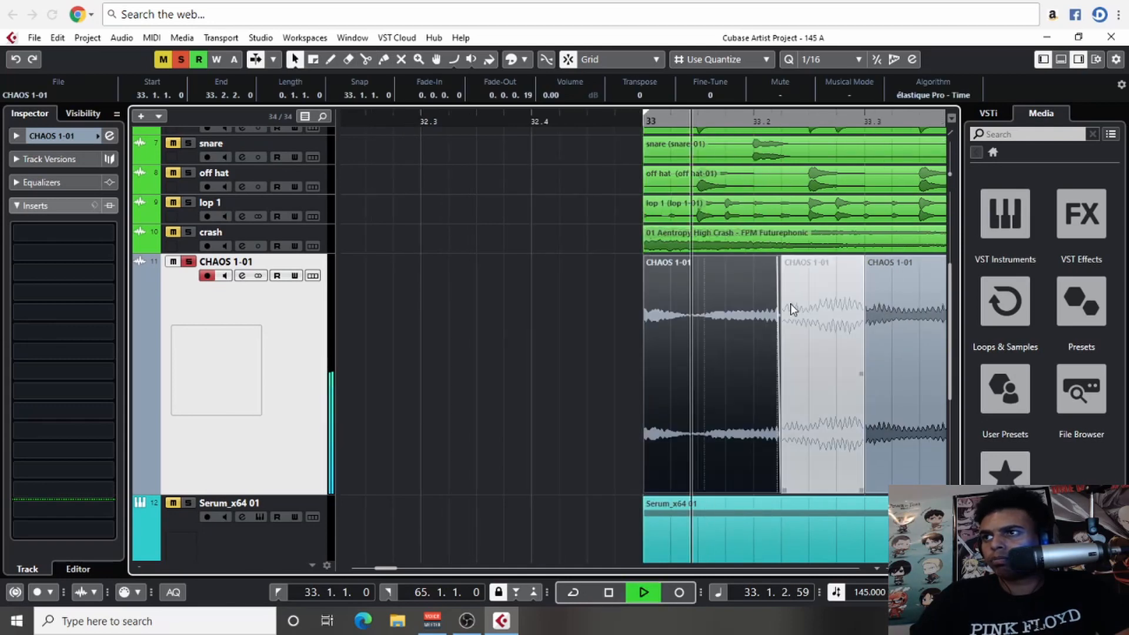
- Select the long CHAOS 1-01 slice starting at 33.3.1 and audition its audio up to about bar 38
key("g")
key("g")
key("g")
left_click(599, 262)
key("g")
key("g")
left_click_drag(815, 349, 518, 343)
left_click_drag(891, 369, 726, 371)
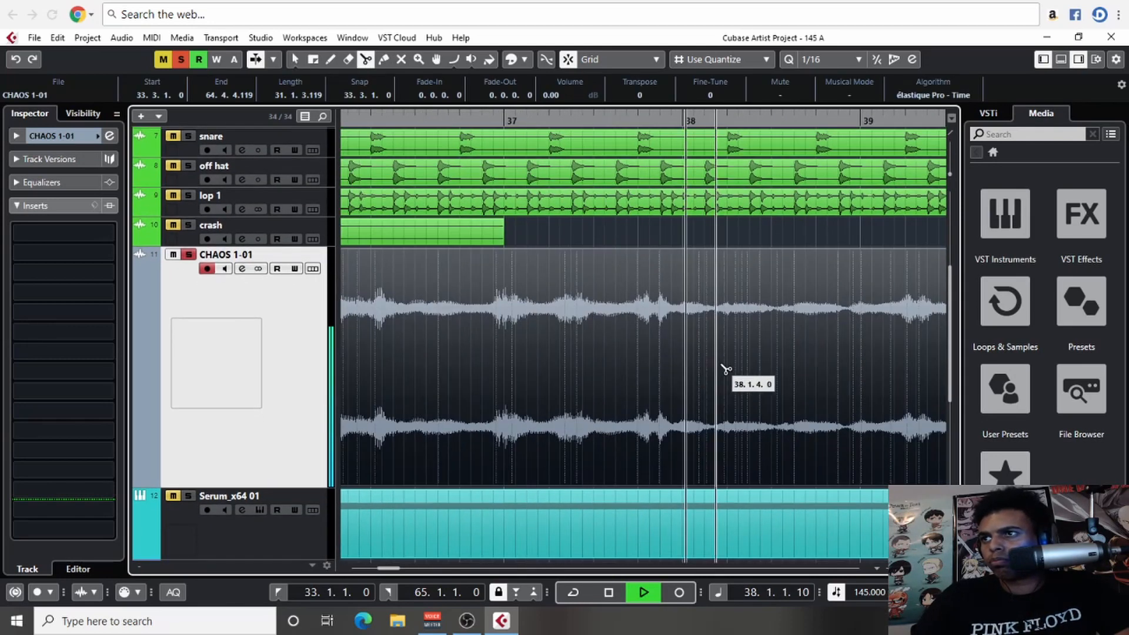
key("space")
- Audition the CHAOS 1-01 audio from bar 38 onward, restarting playback at 40.2.2 to find a usable section
left_click_drag(857, 354, 731, 371)
key("h")
key("space")
key("space")
left_click_drag(740, 322, 724, 325)
key("g")
key("g")
key("g")
left_click(547, 122)
key("space")
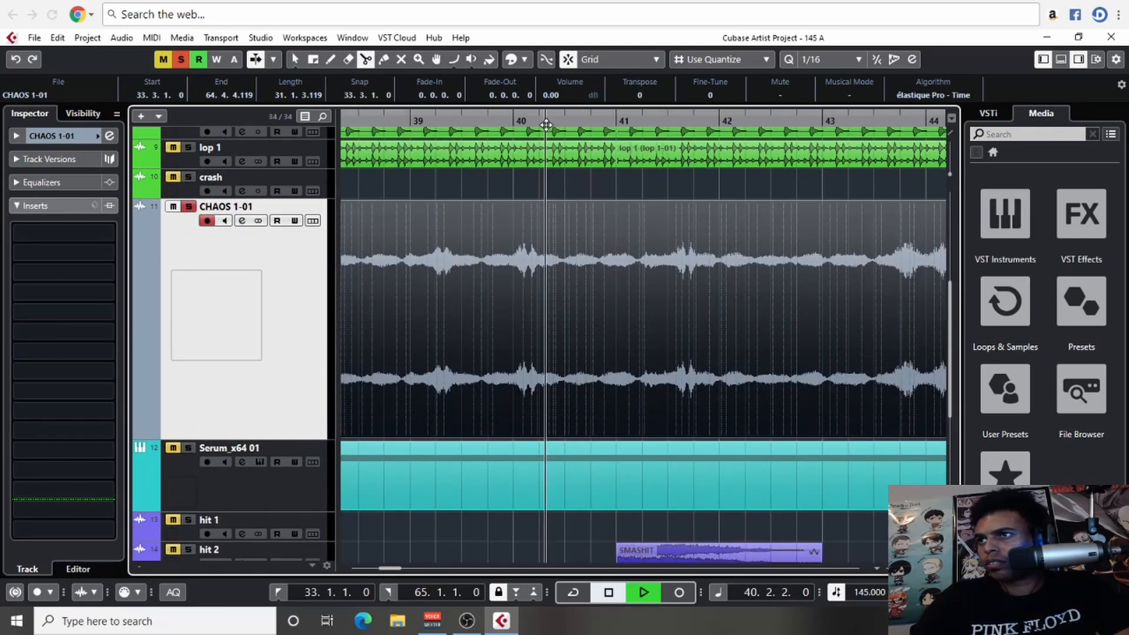
- Split the CHAOS 1-01 clip at 40.3.1, 40.4.2 and 41.1.4, auditioning the audio from 40.3.1
key("h")
key("h")
key("h")
key("h")
left_click(568, 318)
left_click(685, 320)
left_click(568, 121)
key("space")
left_click(822, 282)
key("space")
- Delete the long CHAOS 1-01 slice spanning 33.3.1 to 40.3.1
key("1")
key("g")
key("g")
key("g")
key("g")
left_click(612, 365)
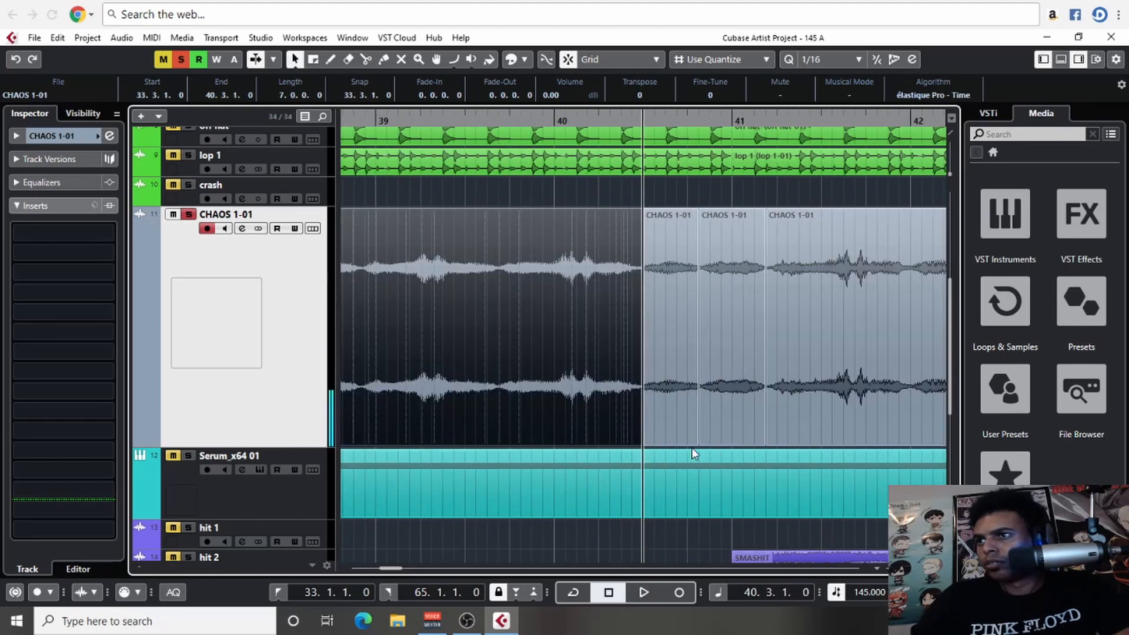
key("Delete")
- Move the two short CHAOS 1-01 slices at 40.3.1 and 40.4.2 back so that they start at 33.3.3
key("g")
key("g")
key("g")
key("g")
key("g")
key("g")
left_click_drag(664, 382, 391, 385)
key("h")
key("h")
key("h")
key("h")
- Audition the remaining CHAOS 1-01 clip, cut out the part between 41.3.3 and 41.4.1, and move that piece into bar 40
key("space")
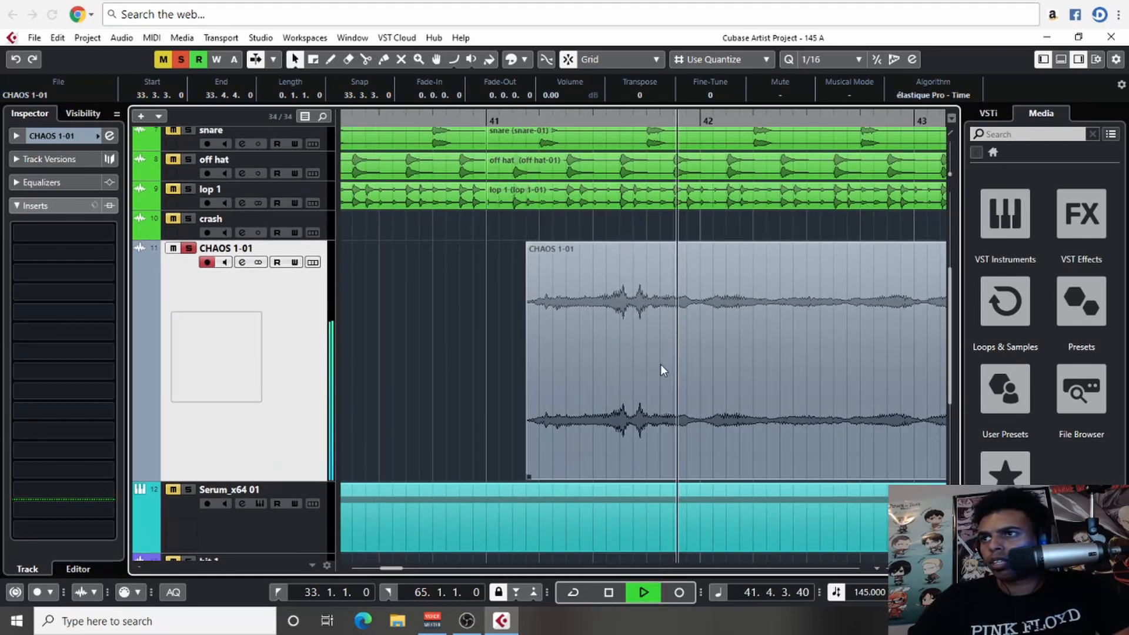
key("space")
left_click(620, 360)
left_click(647, 360)
left_click_drag(634, 352, 446, 347)
- Extend the moved piece to a length of 0.1.1.0 with a 0.0.0.48 fade-in and a 0.0.0.96 fade-out, auditioning it
left_click_drag(459, 477, 472, 478)
left_click_drag(470, 245, 460, 244)
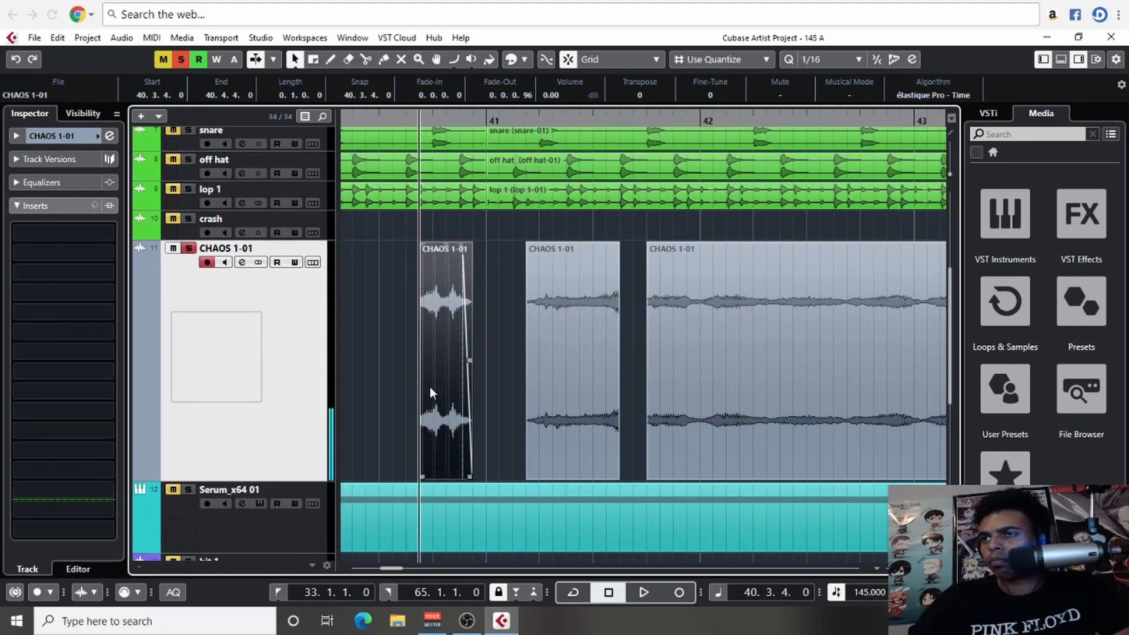
key("h")
key("h")
key("space")
left_click_drag(645, 477, 611, 477)
left_click_drag(612, 245, 624, 244)
left_click(610, 121)
key("space")
- Move the faded CHAOS 1-01 piece to 34.3.2, after the other kept slices
key("g")
key("g")
key("g")
key("g")
key("g")
left_click_drag(652, 385, 352, 386)
key("h")
key("h")
key("h")
- Audition the remaining CHAOS 1-01 audio from 41.4.1 onward to find another usable sound
left_click(565, 121)
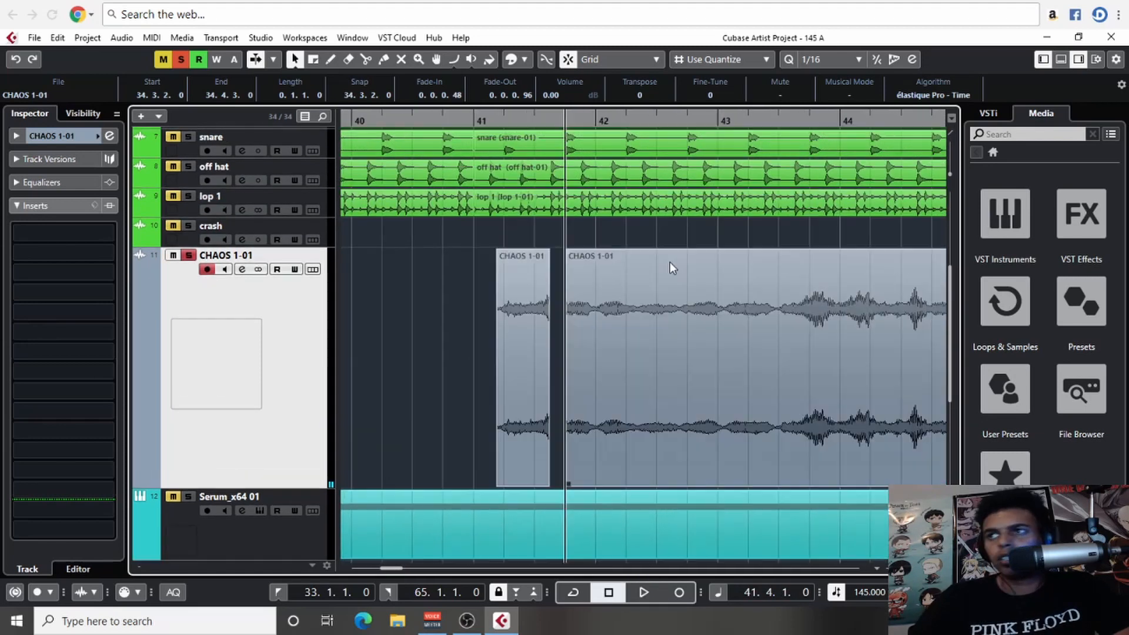
key("space")
scroll(761, 295, "right", 2)
scroll(625, 313, "right", 5)
key("space")
scroll(623, 315, "left", 8)
key("g")
key("g")
key("g")
key("space")
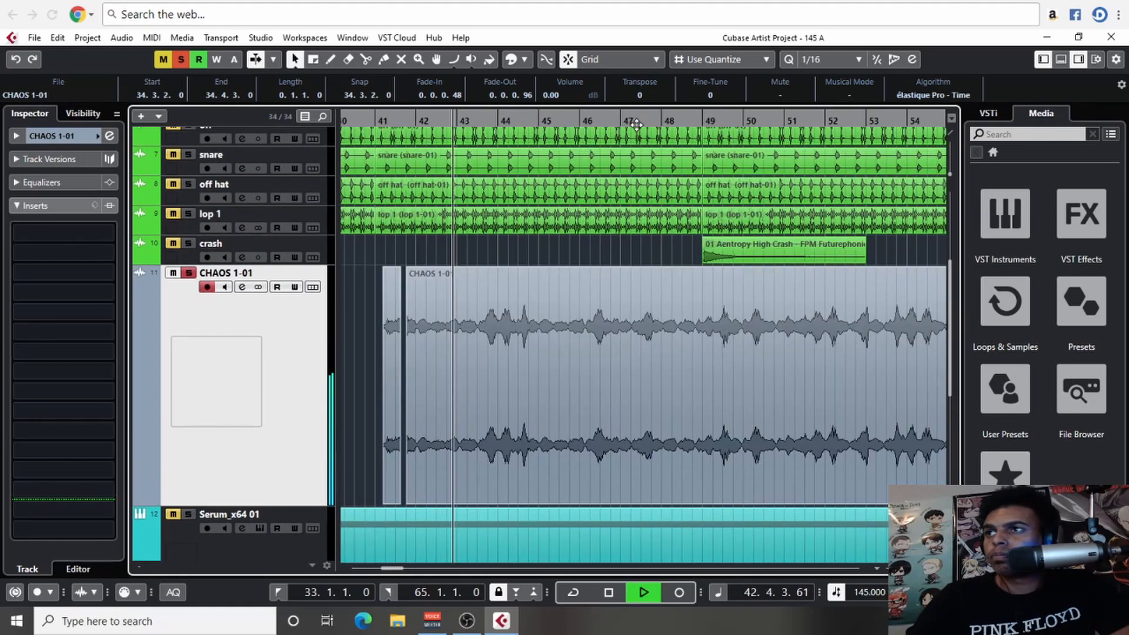
key("g")
key("g")
key("g")
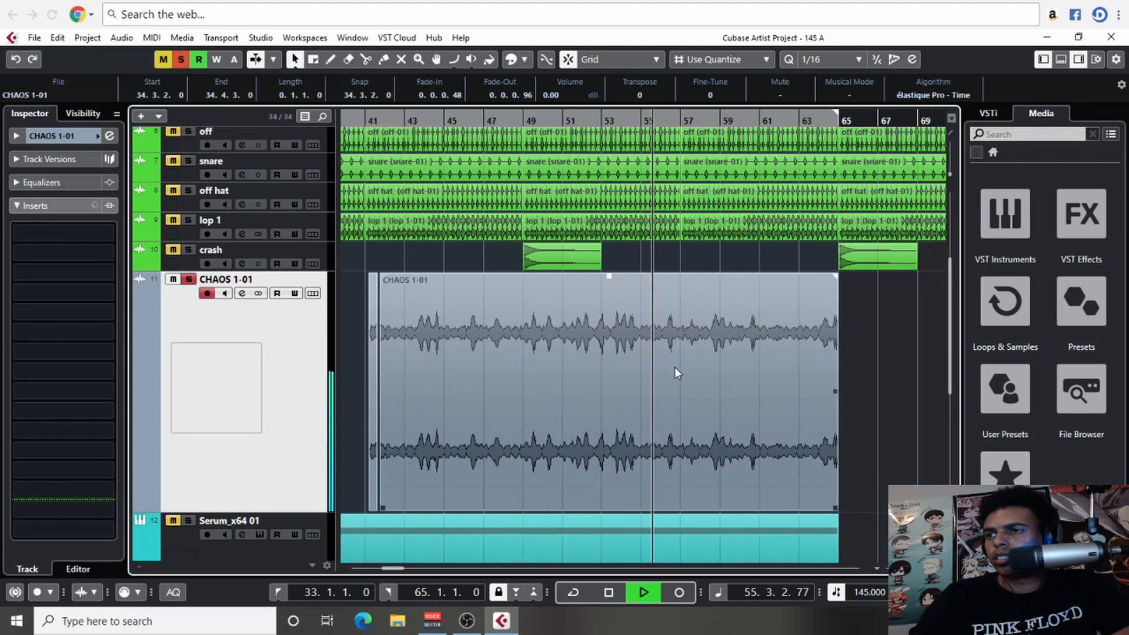
- Move a 0.1.3.0 slice from the remaining CHAOS 1-01 clip to 35.2.3 and discard the rest of the clip
left_click(492, 121)
key("space")
left_click_drag(930, 404, 648, 404)
- Solo the lower Serum_x64 01 track and transpose its long note down one octave to A1
scroll(219, 382, "down", 4)
left_click(188, 347)
scroll(220, 254, "up", 4)
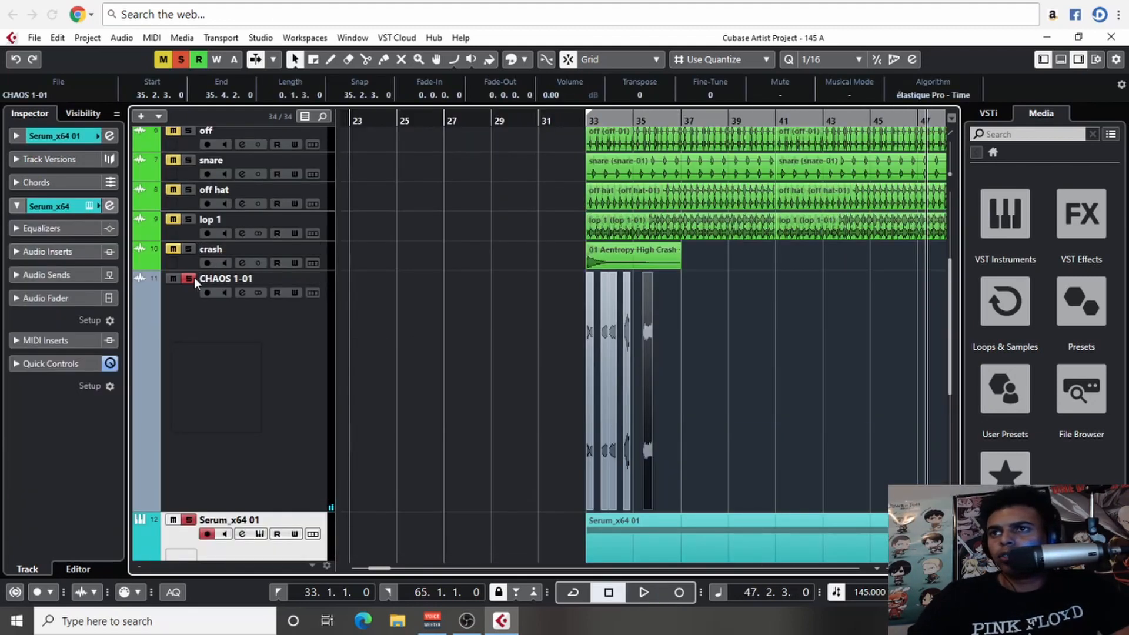
scroll(200, 283, "down", 4)
double_click(699, 309)
key("g")
key("g")
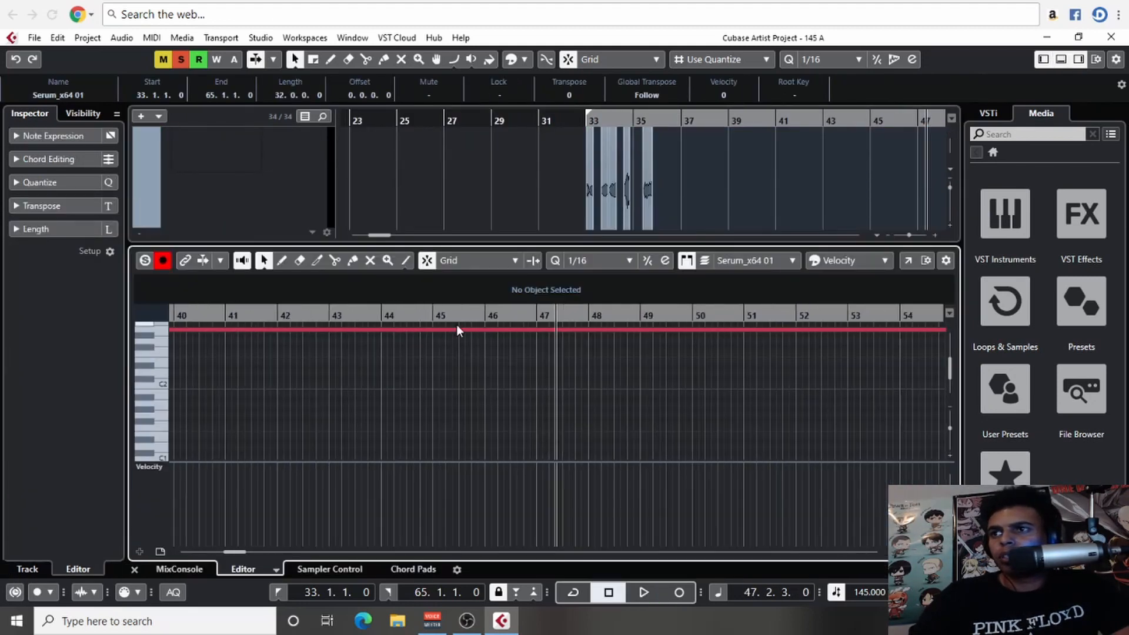
left_click(469, 330)
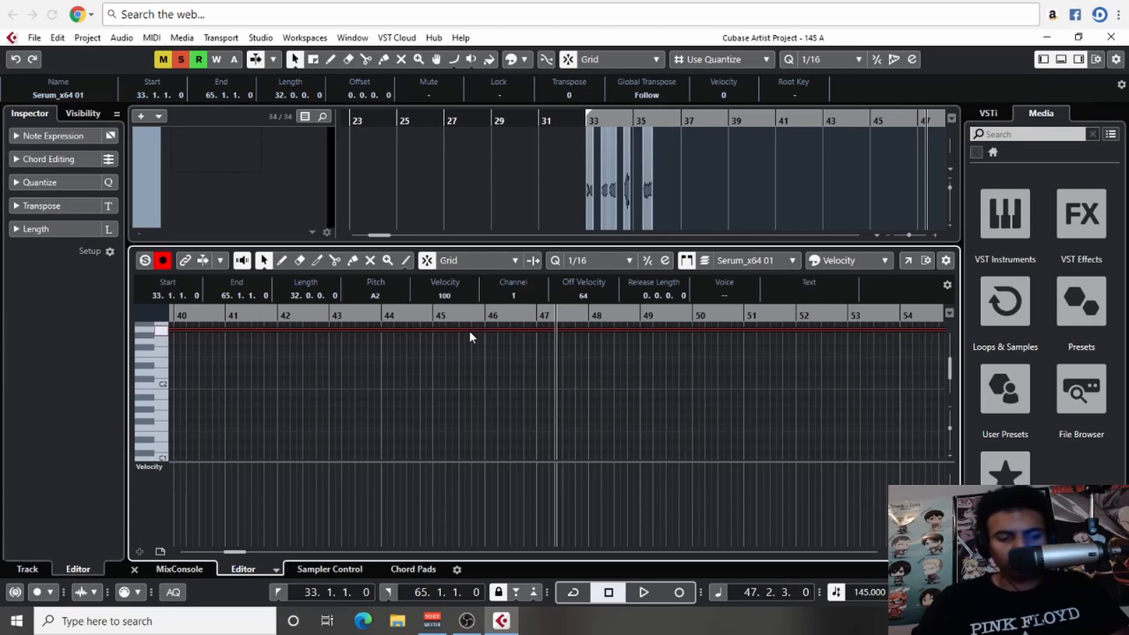
key("shift+Down")
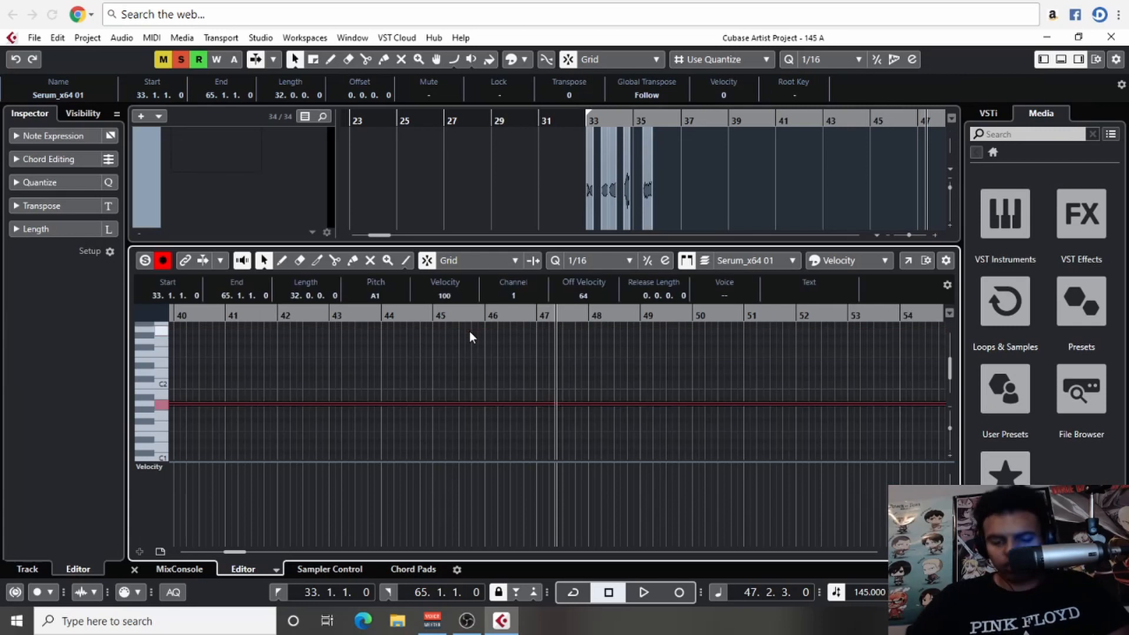
left_click(135, 569)
- Render the Serum_x64 01 part between 33.1.1 and 65.1.1 to a new audio track named CHAOS 2
key("g")
key("g")
scroll(276, 249, "up", 4)
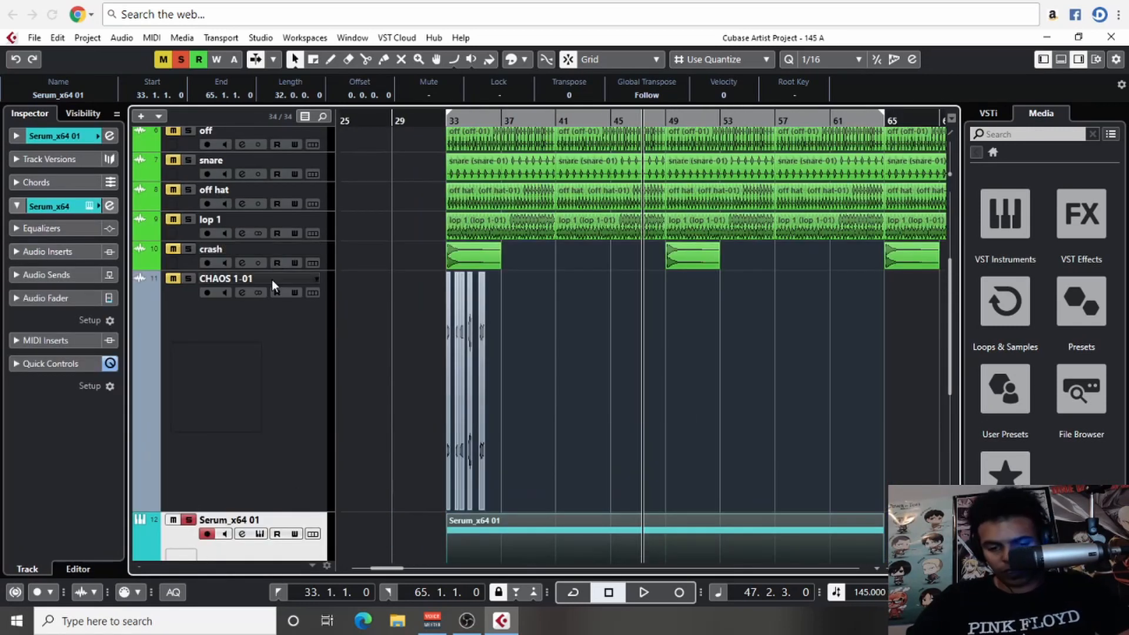
key("F3")
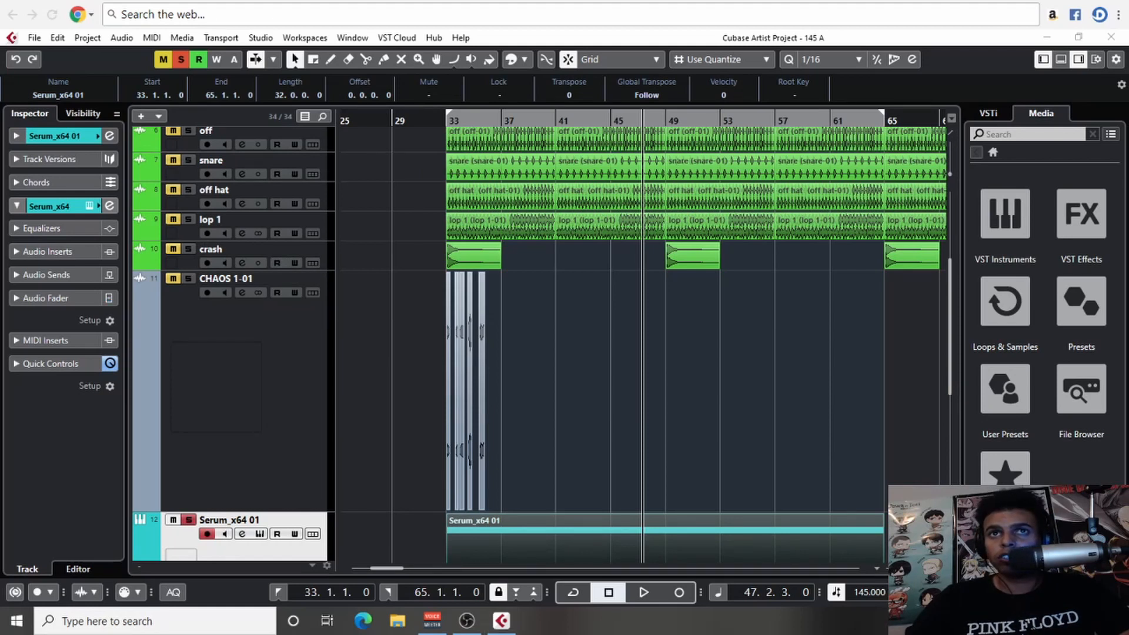
mouse_move(213, 511)
left_mouse_down()
mouse_move(213, 215)
mouse_move(220, 505)
left_mouse_up()
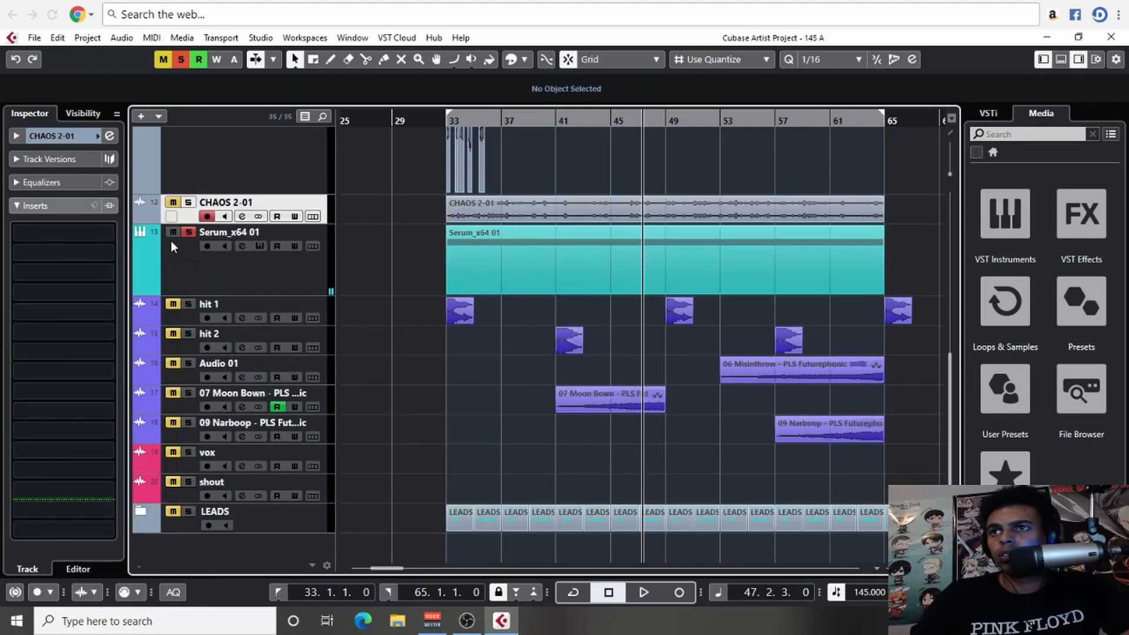
- Mute the Serum_x64 01 track, then enlarge and solo the CHAOS 2-01 track
left_click(173, 232)
left_click(173, 202)
scroll(249, 294, "up", 5)
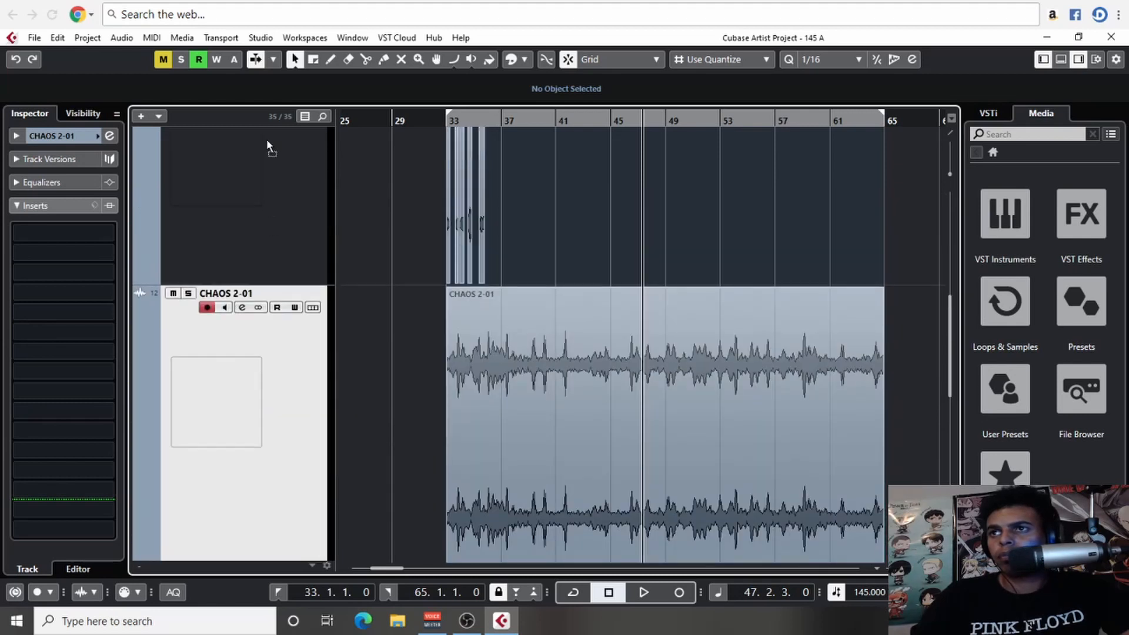
scroll(268, 144, "up", 1)
left_click(441, 137)
scroll(210, 231, "up", 8)
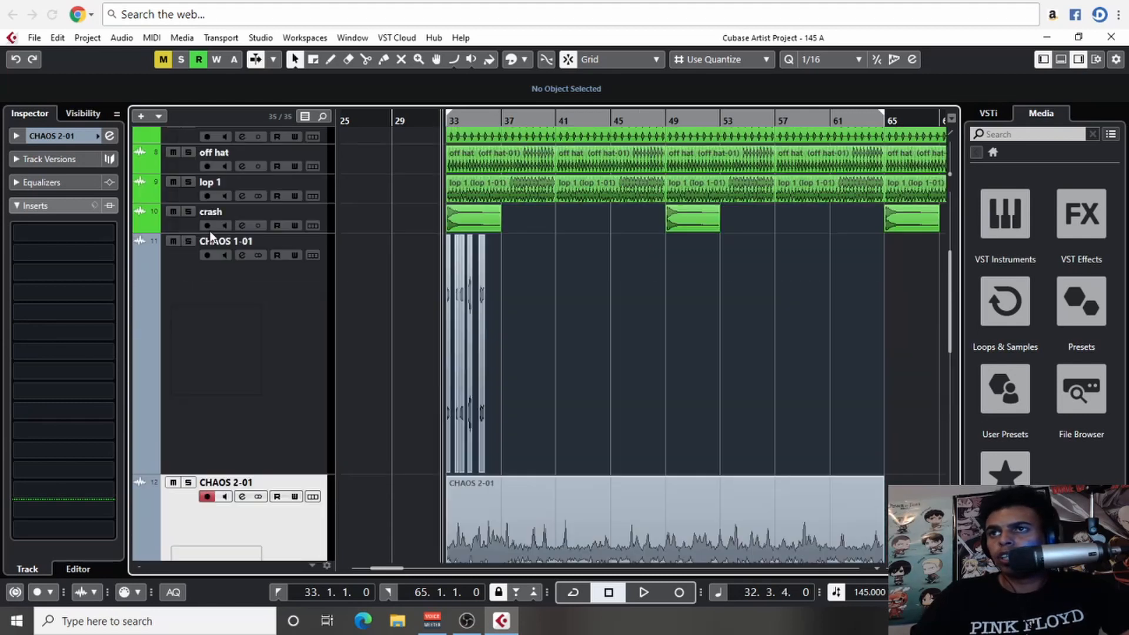
scroll(205, 271, "down", 8)
left_click(190, 310)
- Audition the CHAOS 2-01 audio from bar 33 and split it at 36.1.1 and within beat 2 of bar 37
key("h")
key("h")
key("h")
key("h")
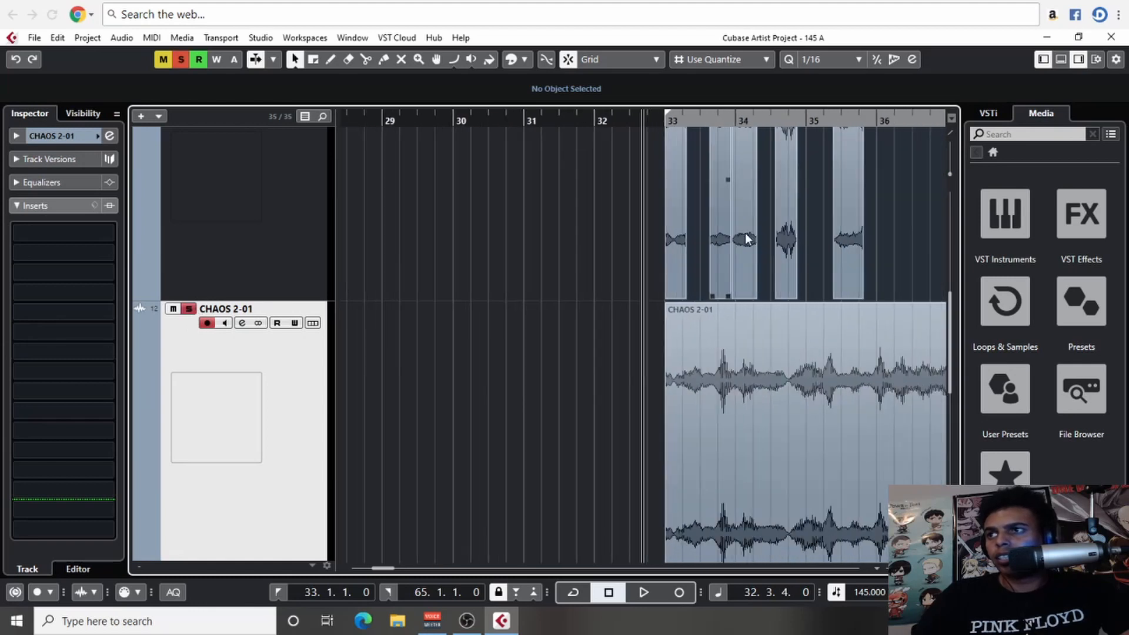
left_click_drag(745, 233, 606, 223)
left_click(540, 121)
left_click_drag(507, 477, 378, 438)
key("space")
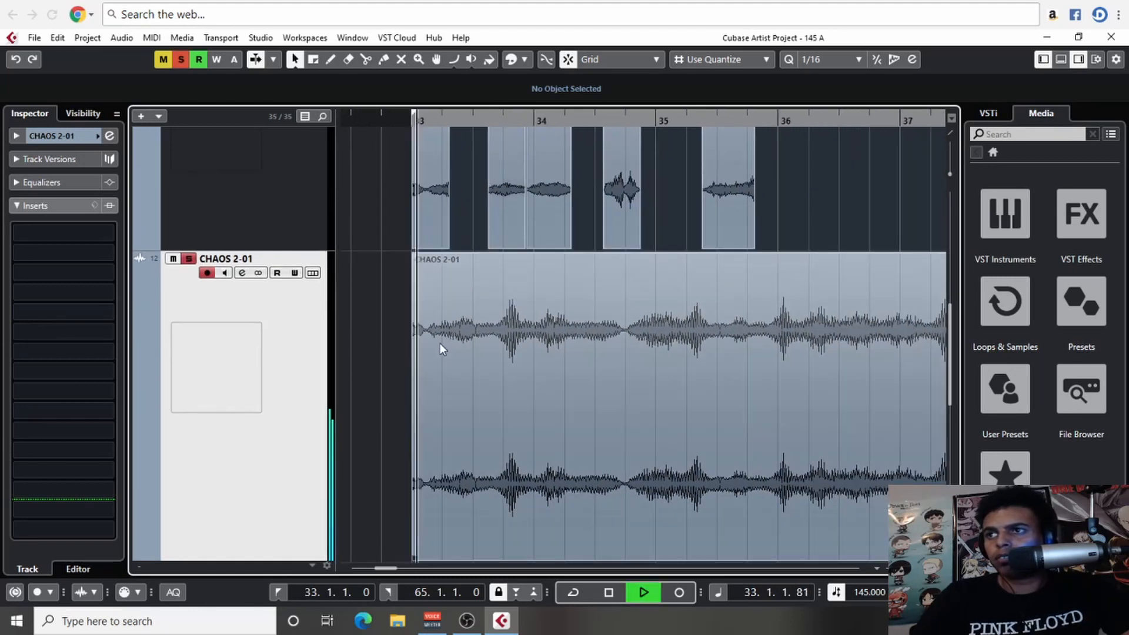
left_click_drag(580, 367, 515, 345)
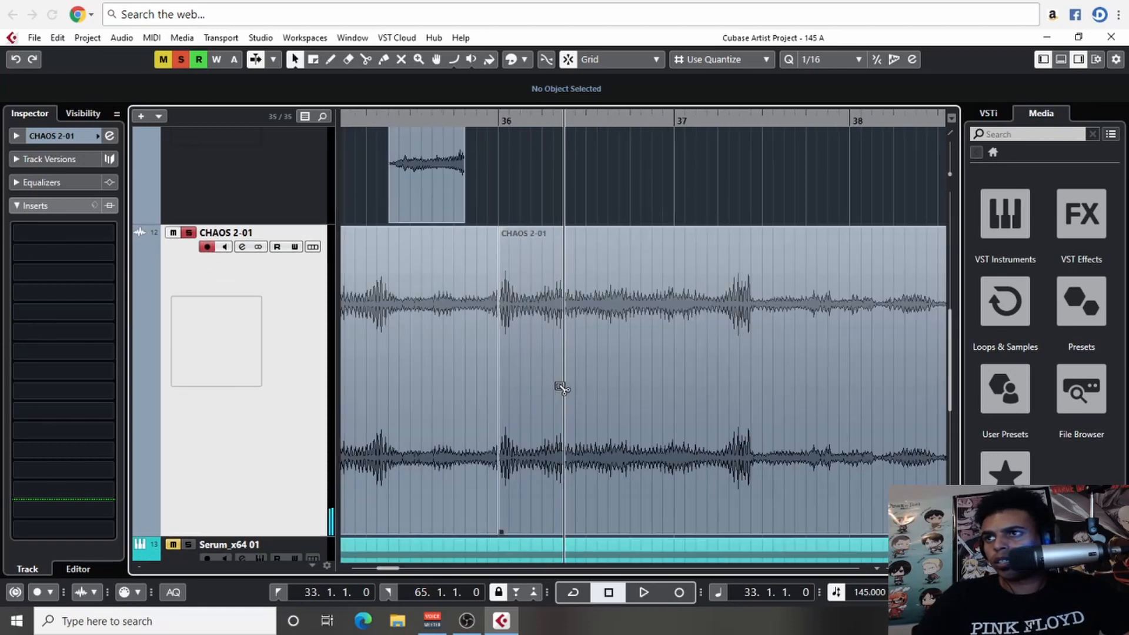
left_click(747, 351)
- Undo the last three edits and glue the two adjoining CHAOS 1-01 slices into one starting at 33.3.3
key("ctrl+z")
key("ctrl+z")
key("ctrl+z")
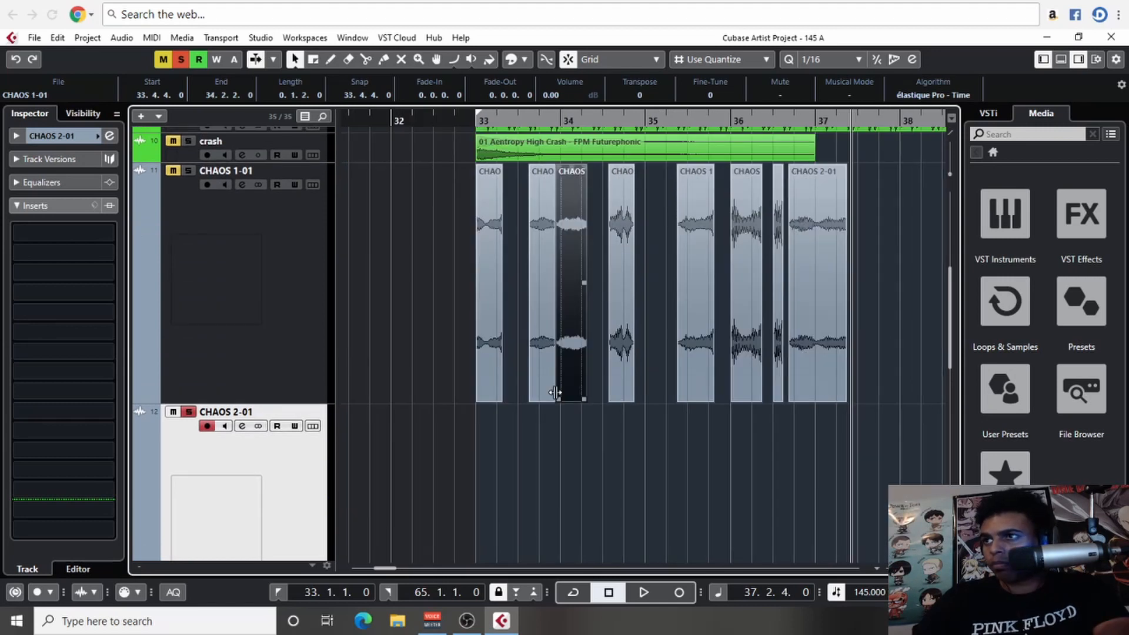
left_click(597, 364)
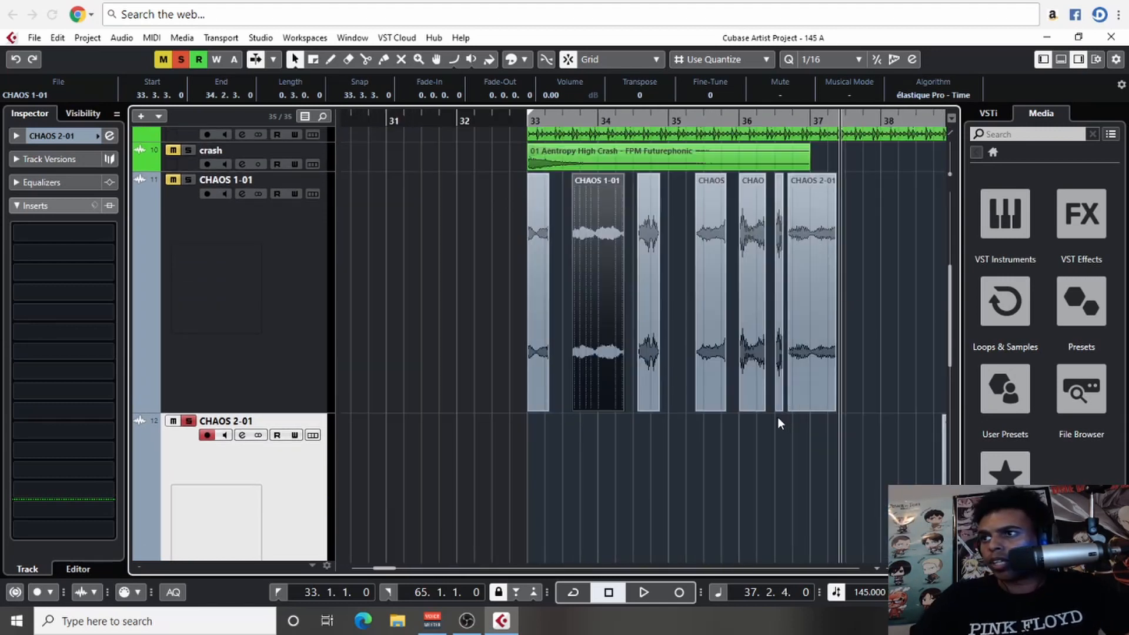
- Move the glued CHAOS 1-01 slice to 33.3.1 and place the longest CHAOS 2-01 slice directly after it at 34.2.1
left_click_drag(778, 417, 668, 360)
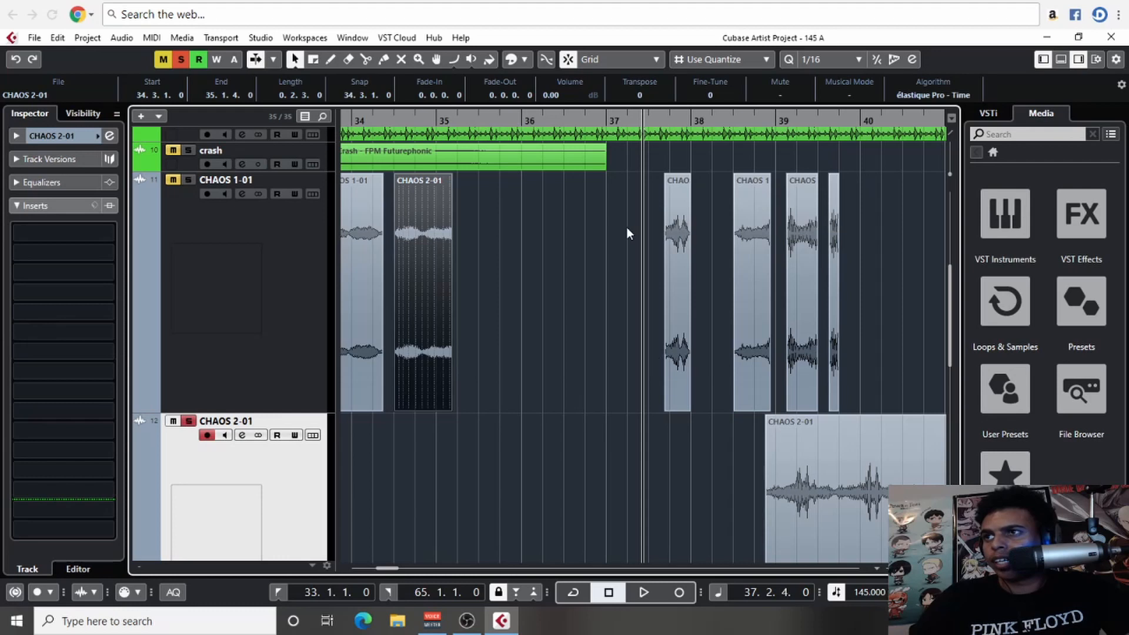
key("h")
key("h")
key("h")
key("h")
key("h")
key("h")
key("h")
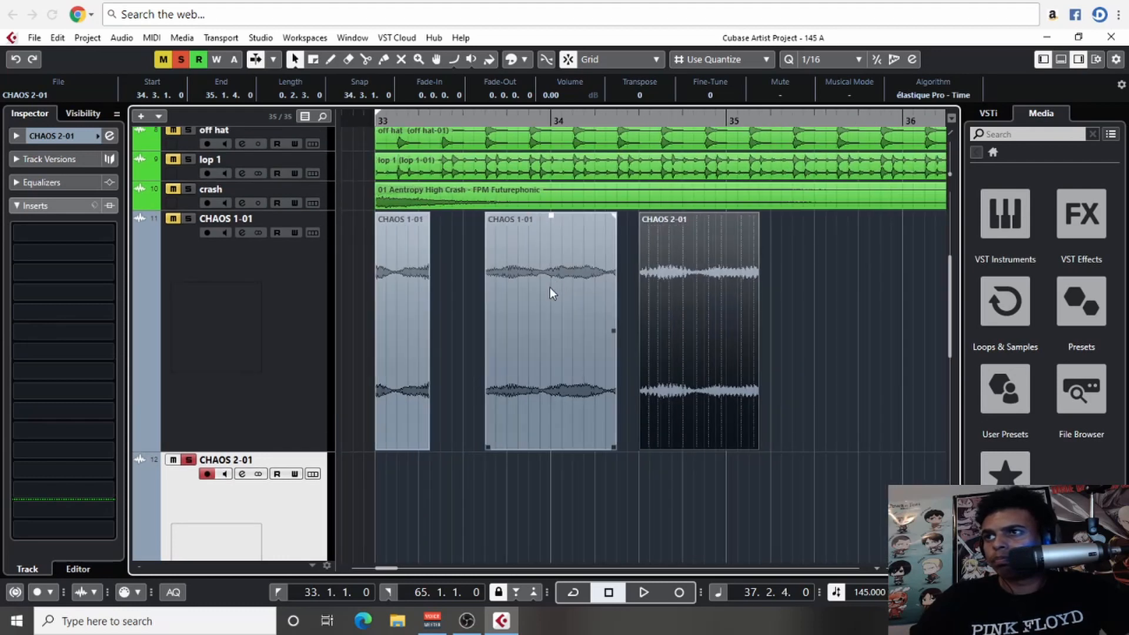
scroll(528, 275, "left", 3)
left_click_drag(608, 322, 581, 318)
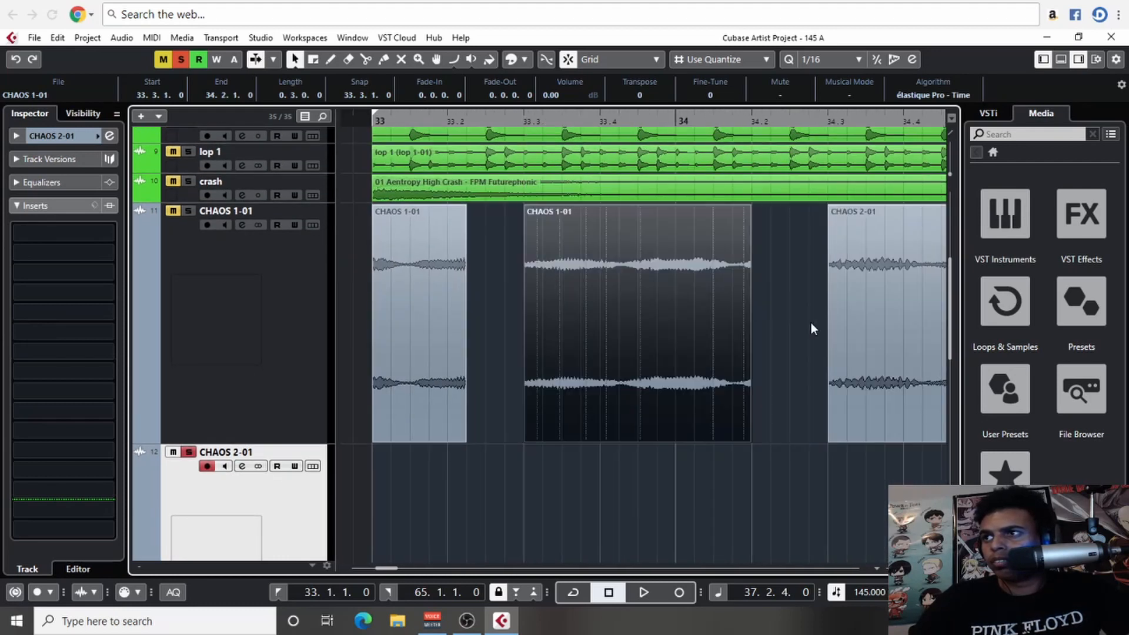
left_click_drag(849, 325, 776, 327)
- Solo the CHAOS 1-01 track instead of CHAOS 2-01 and audition the arranged slices from 33.3.1
key("space")
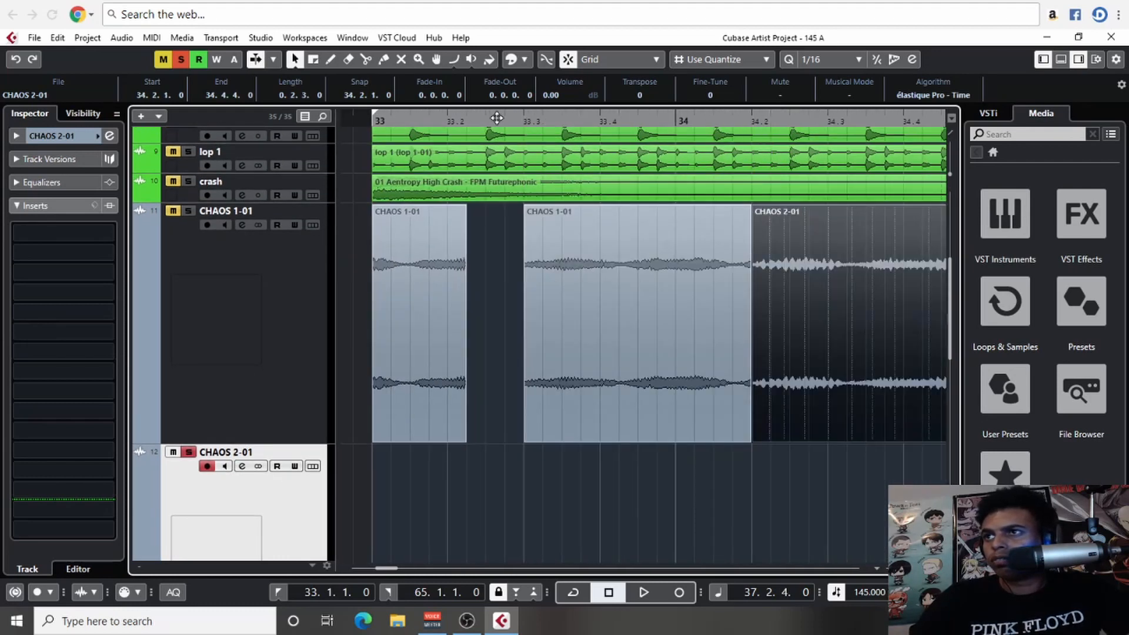
key("space")
left_click(188, 211)
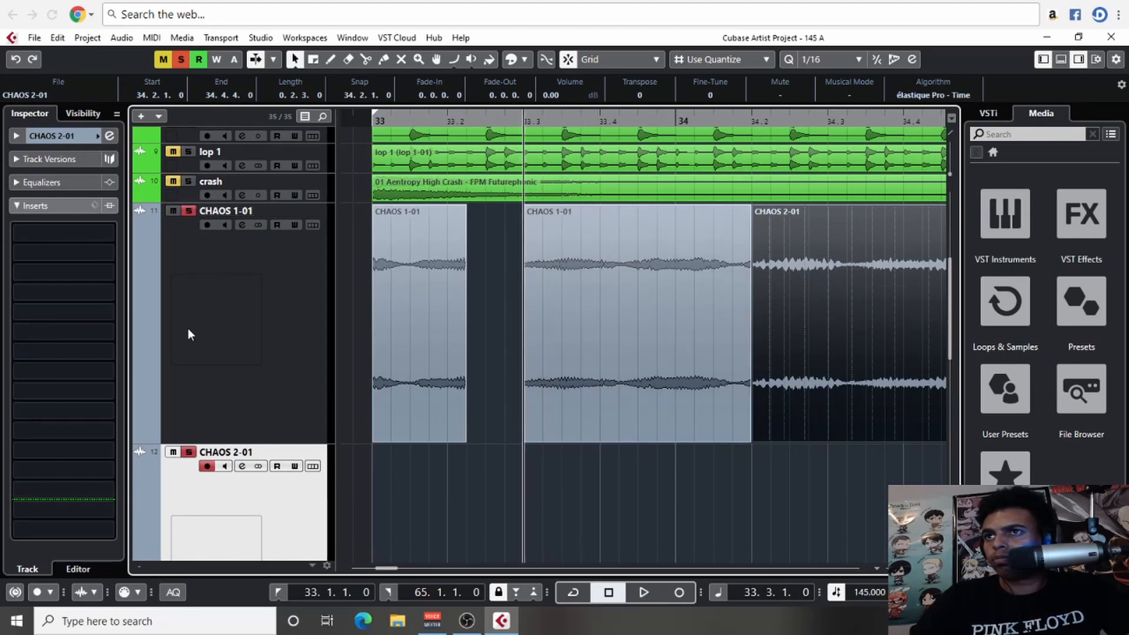
left_click(188, 452)
key("space")
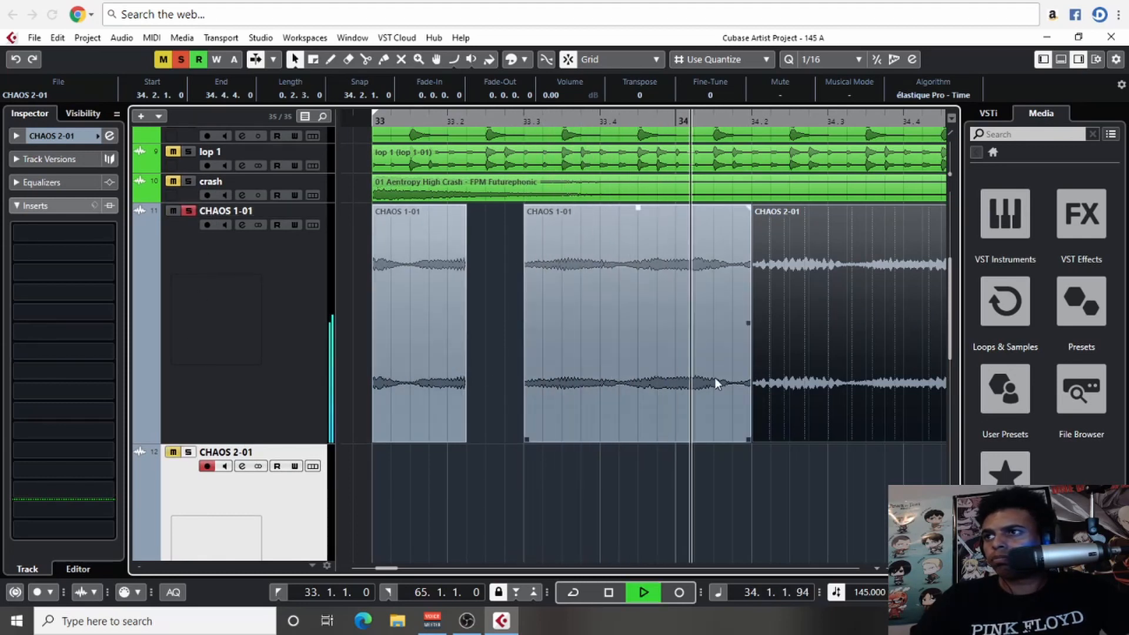
key("g")
key("g")
key("g")
key("g")
key("space")
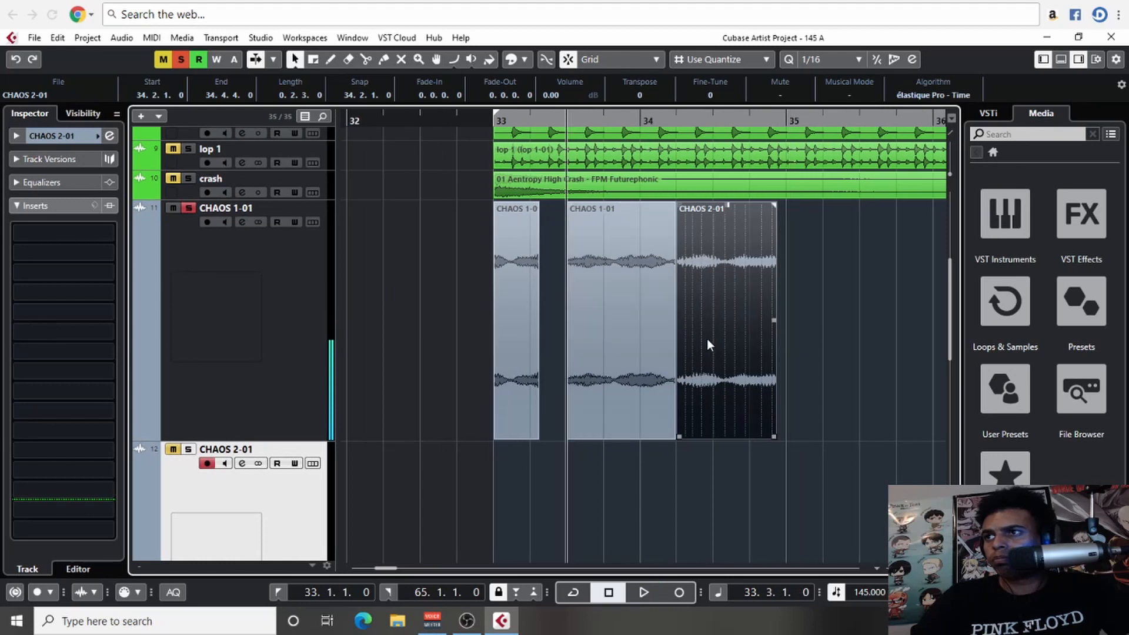
- Delete the CHAOS 2-01 slice at 34.2.1 on the CHAOS 1-01 track
key("g")
left_click_drag(615, 329, 481, 322)
key("g")
left_click_drag(710, 328, 478, 321)
key("Delete")
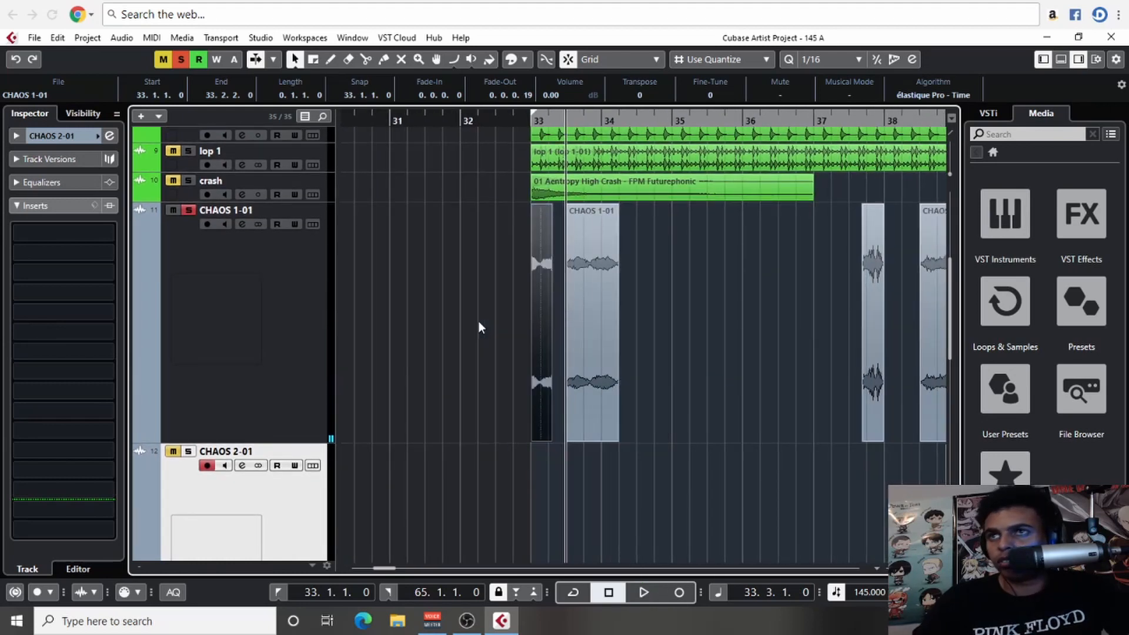
- Move the shortest CHAOS 2-01 slice from bar 39 to 34.2.3 on the CHAOS 1-01 track
left_click_drag(849, 336, 754, 351)
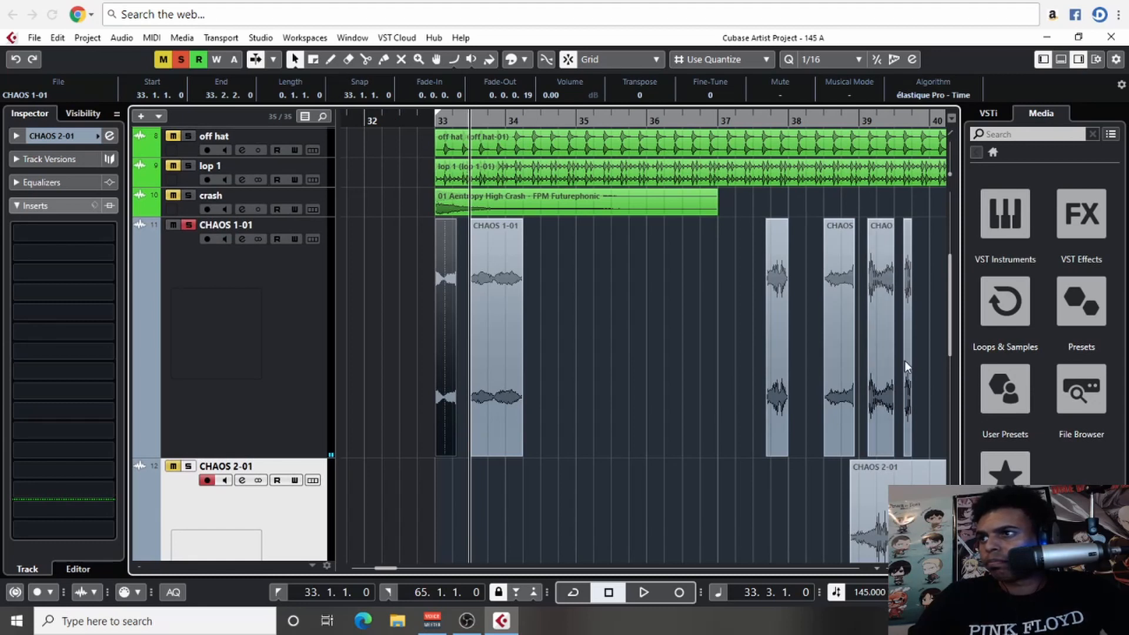
left_click_drag(907, 361, 538, 350)
key("h")
key("h")
key("h")
key("h")
key("h")
key("h")
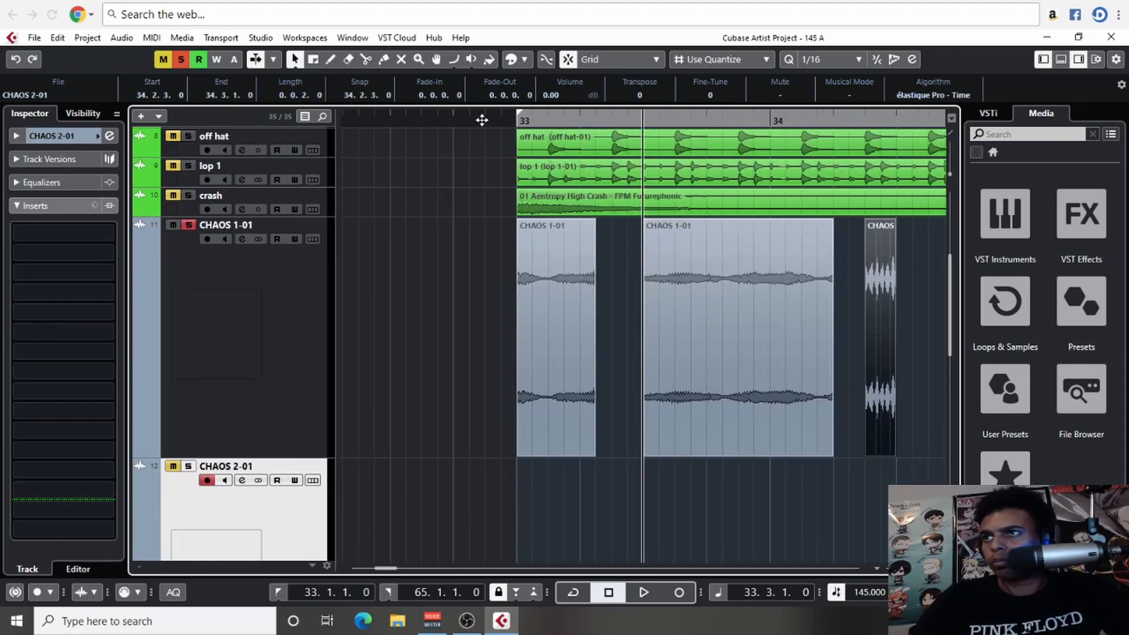
- Solo the kick and snare tracks alongside CHAOS 1-01 and audition the arranged slices from 32.4.4
left_click(481, 117)
scroll(368, 228, "up", 5)
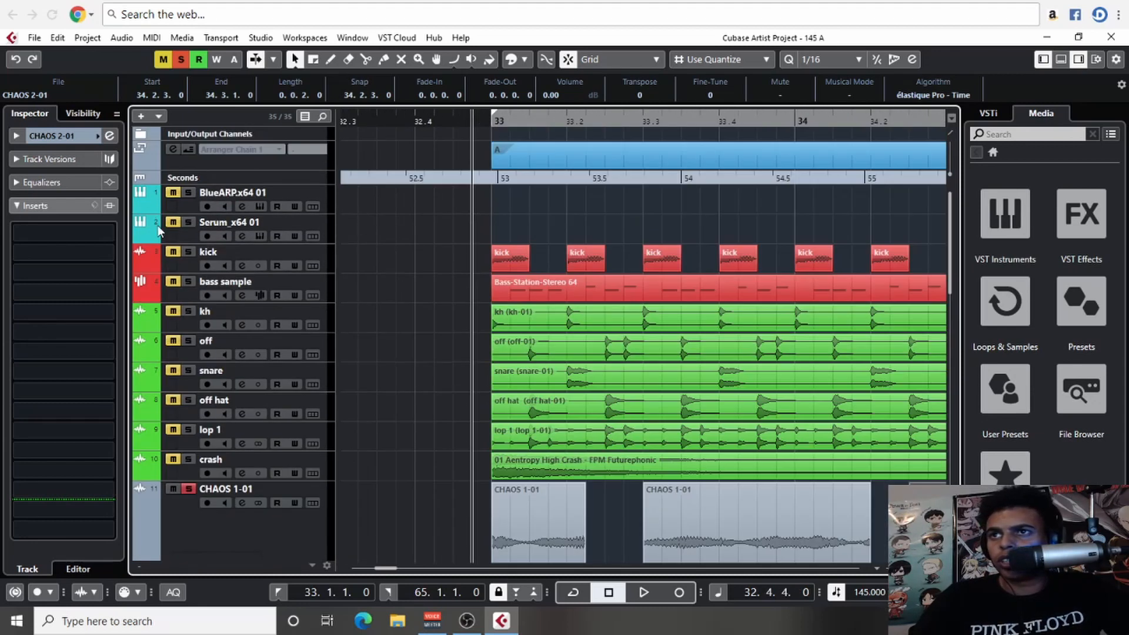
left_click(170, 254)
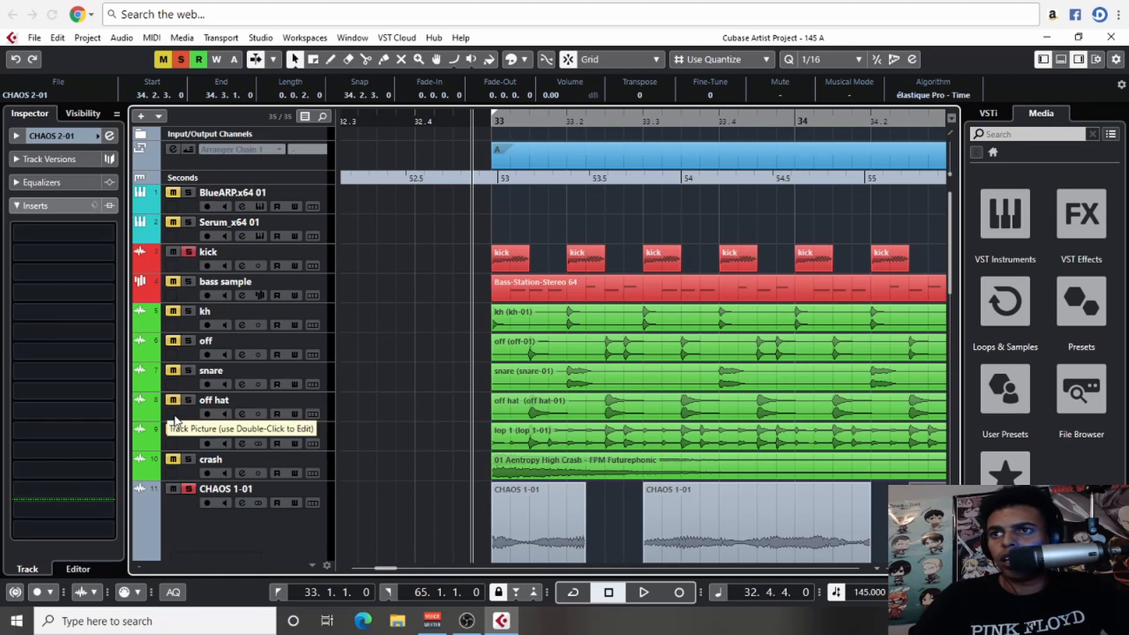
left_click(172, 372)
left_click_drag(520, 421, 419, 269)
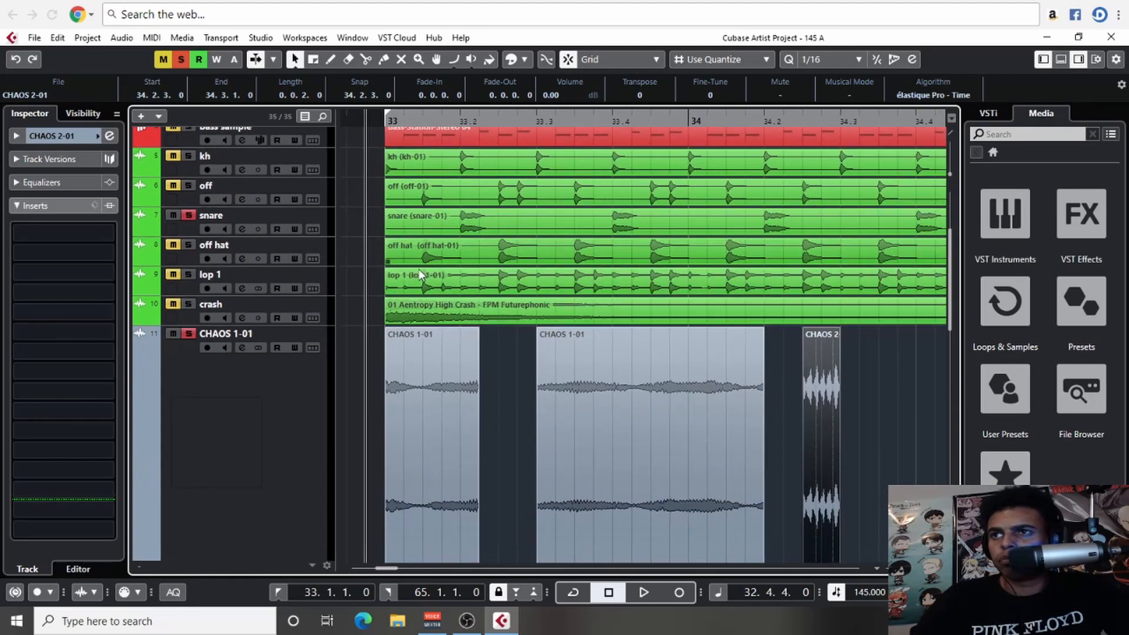
scroll(430, 330, "down", 1)
key("space")
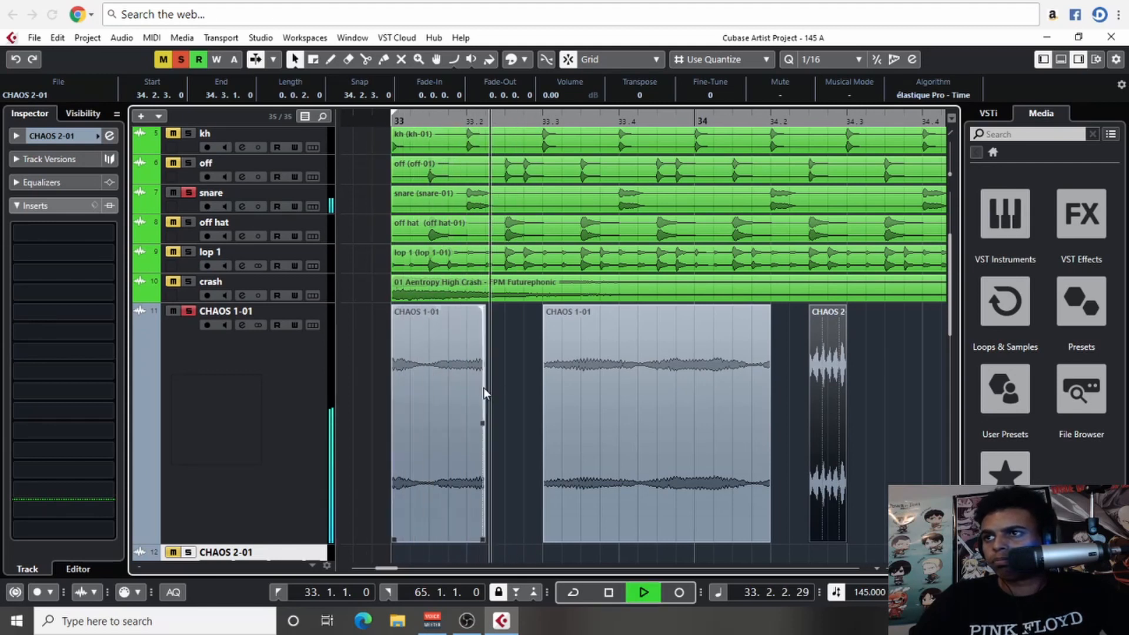
key("space")
key("h")
key("h")
key("h")
left_click_drag(682, 385, 364, 351)
scroll(522, 507, "up", 5)
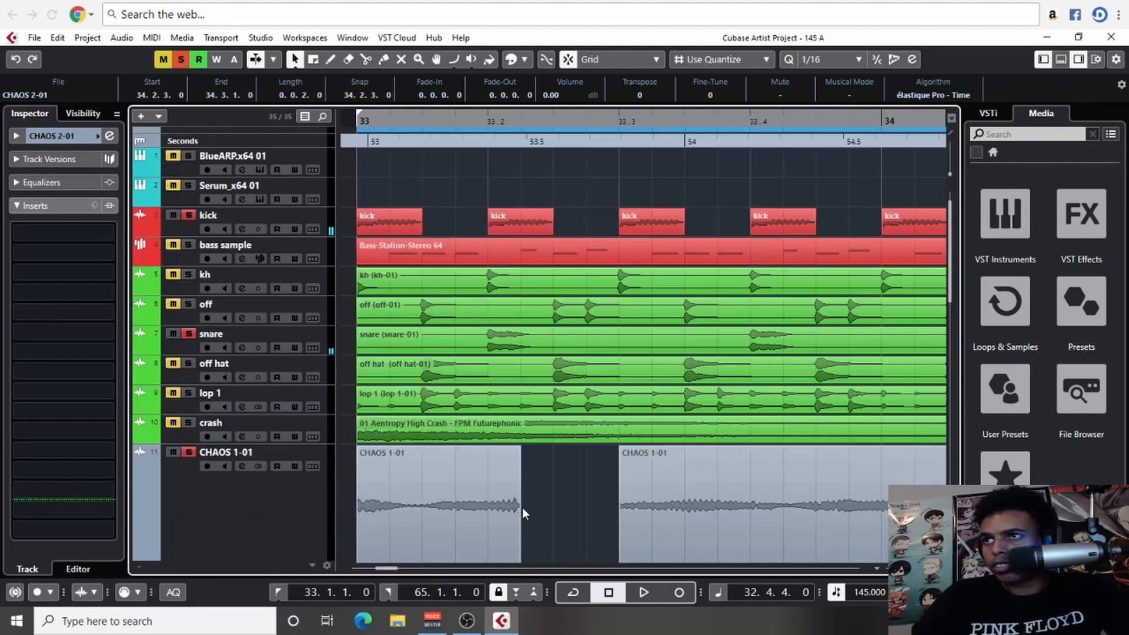
- Trim the first CHAOS 1-01 slice at bar 33 to end at 33.2.1 and audition the arrangement
scroll(523, 506, "down", 5)
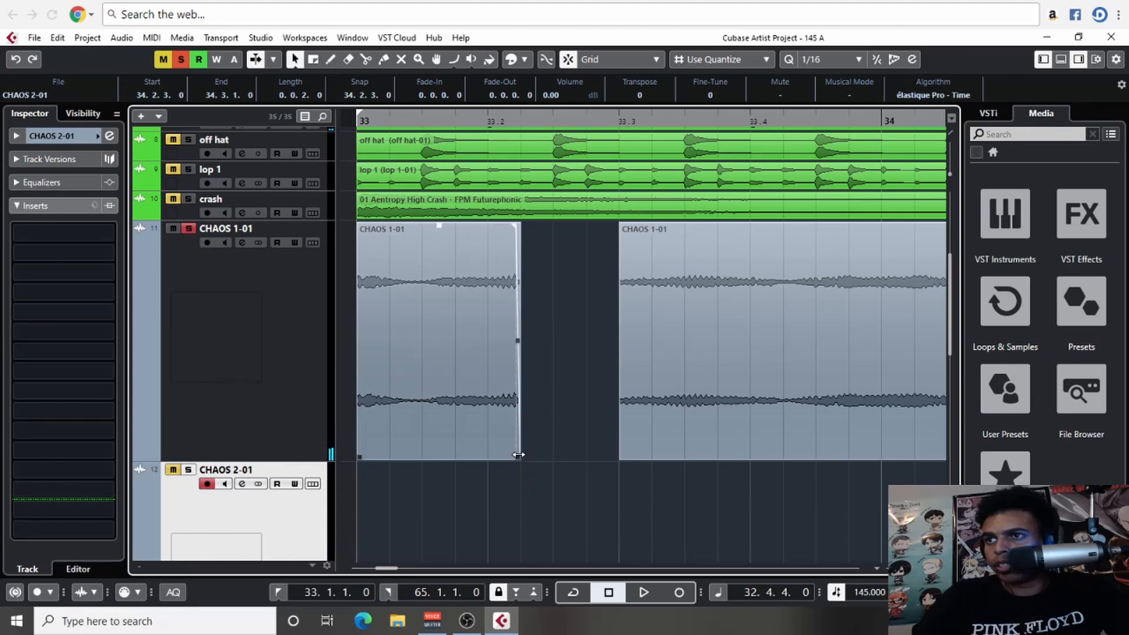
left_click_drag(518, 454, 486, 456)
key("space")
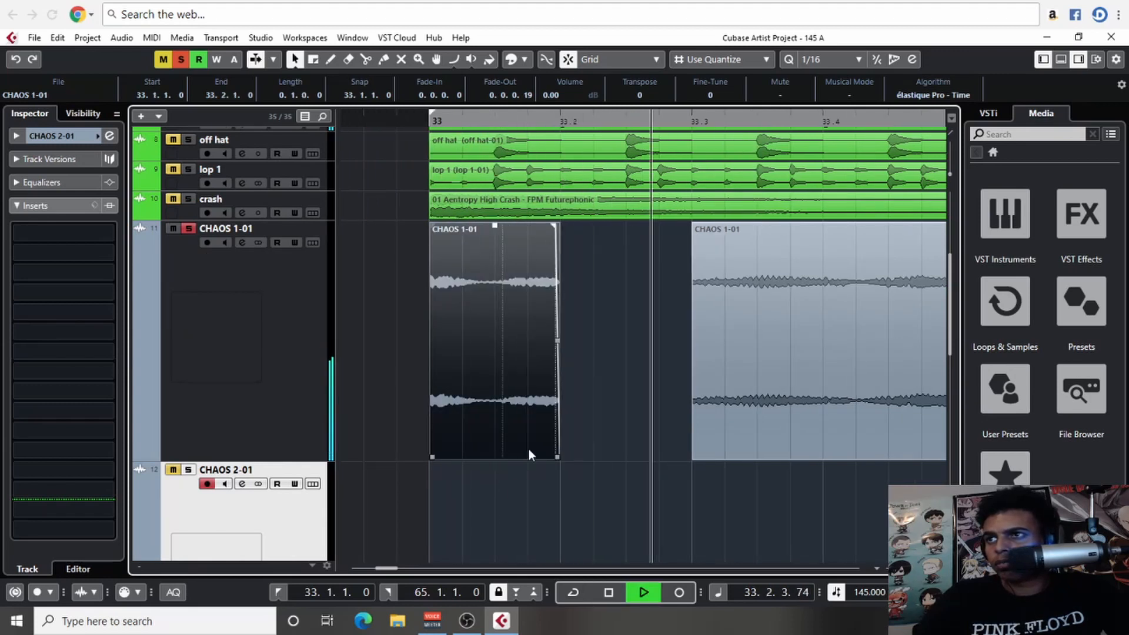
key("space")
key("space")
key("space")
- Move the long CHAOS 1-01 slice from 33.3.1 to about 34.4.2, place the CHAOS 2-01 slice at 33.2.3, and audition
scroll(556, 420, "right", 2)
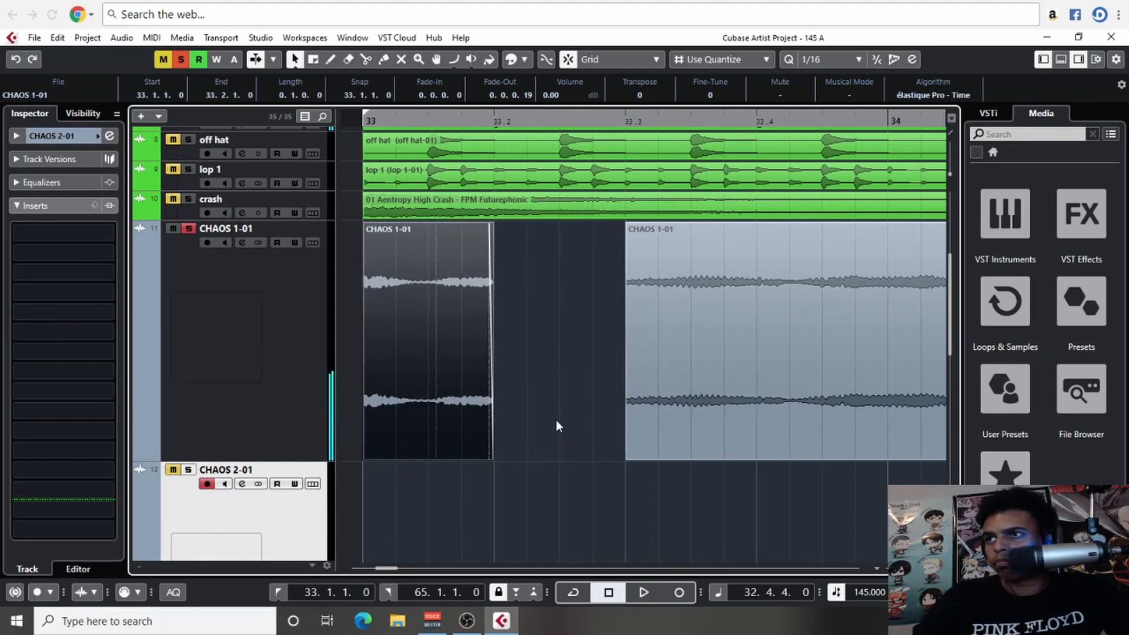
key("g")
key("g")
key("g")
scroll(824, 365, "right", 4)
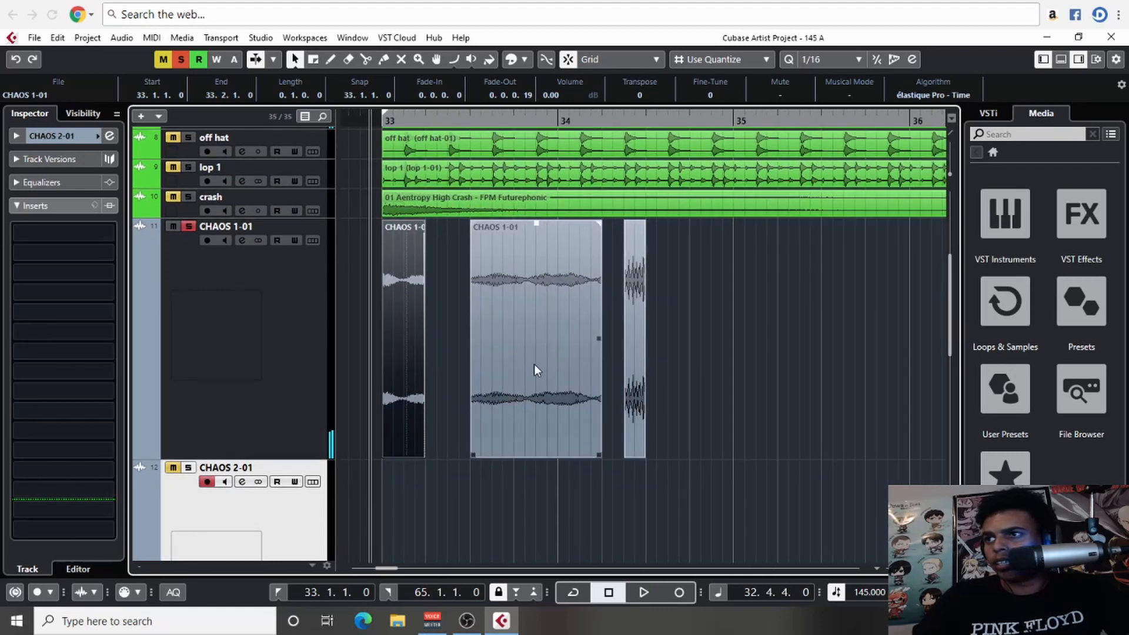
left_click_drag(534, 364, 769, 364)
left_click_drag(635, 371, 457, 382)
key("space")
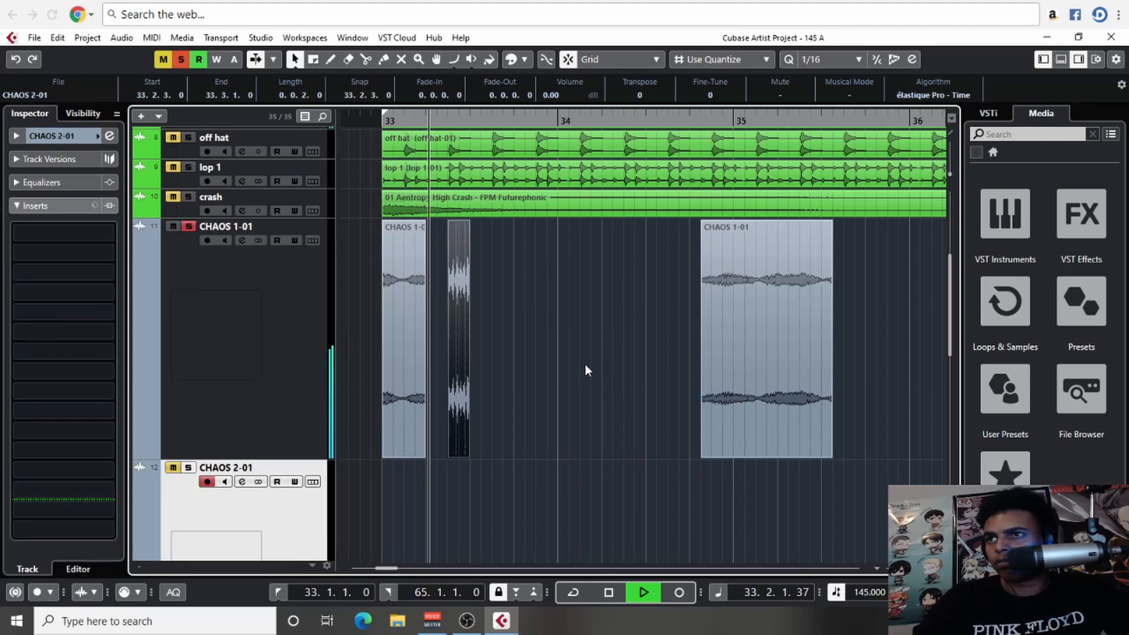
key("space")
- Move the short CHAOS 1-01 slice from bar 37 to 33.3.2
key("g")
key("g")
key("g")
left_click_drag(806, 367, 502, 374)
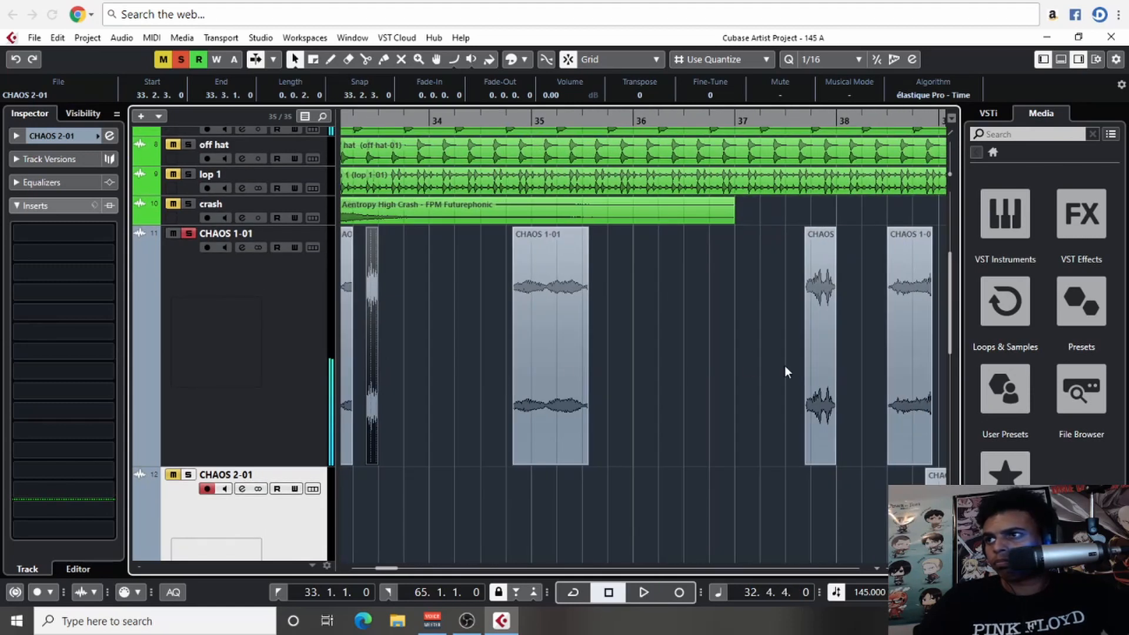
left_click_drag(821, 370, 400, 369)
key("g")
key("g")
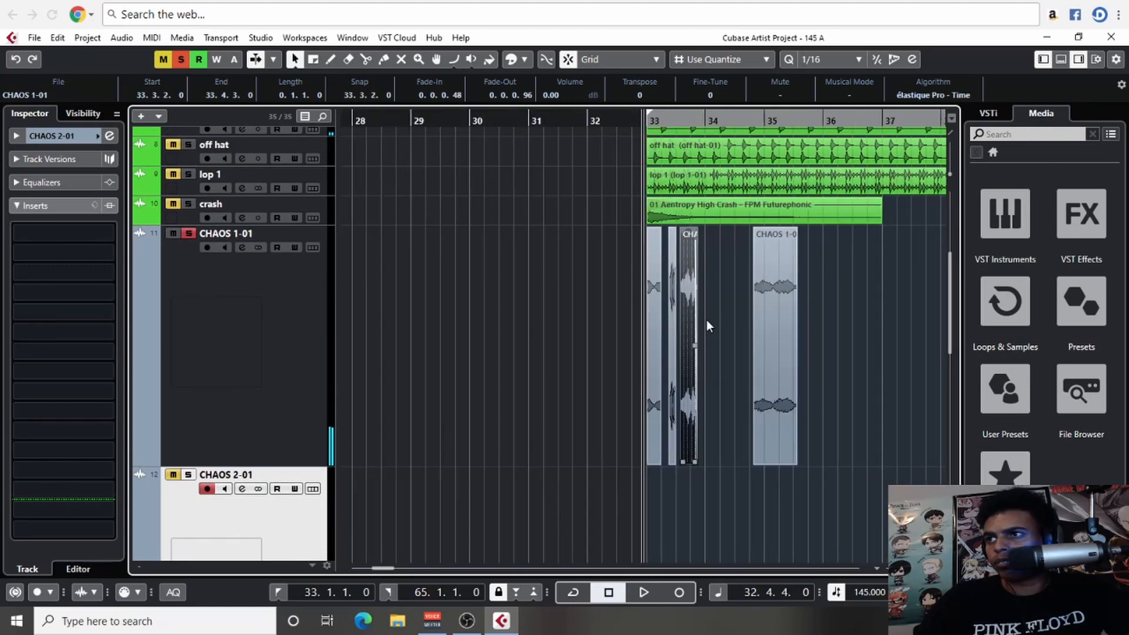
- Place a CHAOS 2-01 slice at 34.1.2, a CHAOS 1-01 slice at 35.3.1, and the long CHAOS 1-01 slice just before bar 37
scroll(759, 330, "right", 3)
left_click_drag(816, 341, 516, 332)
left_click_drag(584, 341, 709, 341)
left_click(783, 353)
left_click_drag(774, 354, 610, 334)
- Audition the rearranged slices across bar 33
key("h")
key("h")
key("h")
key("h")
key("h")
key("h")
key("h")
key("h")
key("h")
key("h")
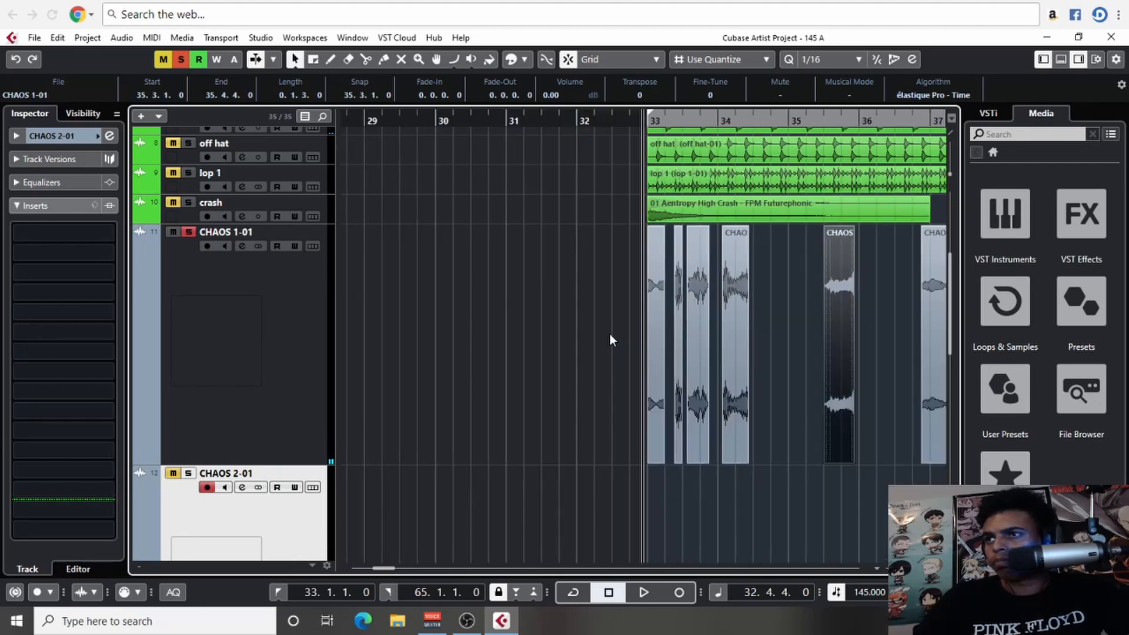
scroll(552, 319, "right", 4)
scroll(570, 329, "down", 1)
key("space")
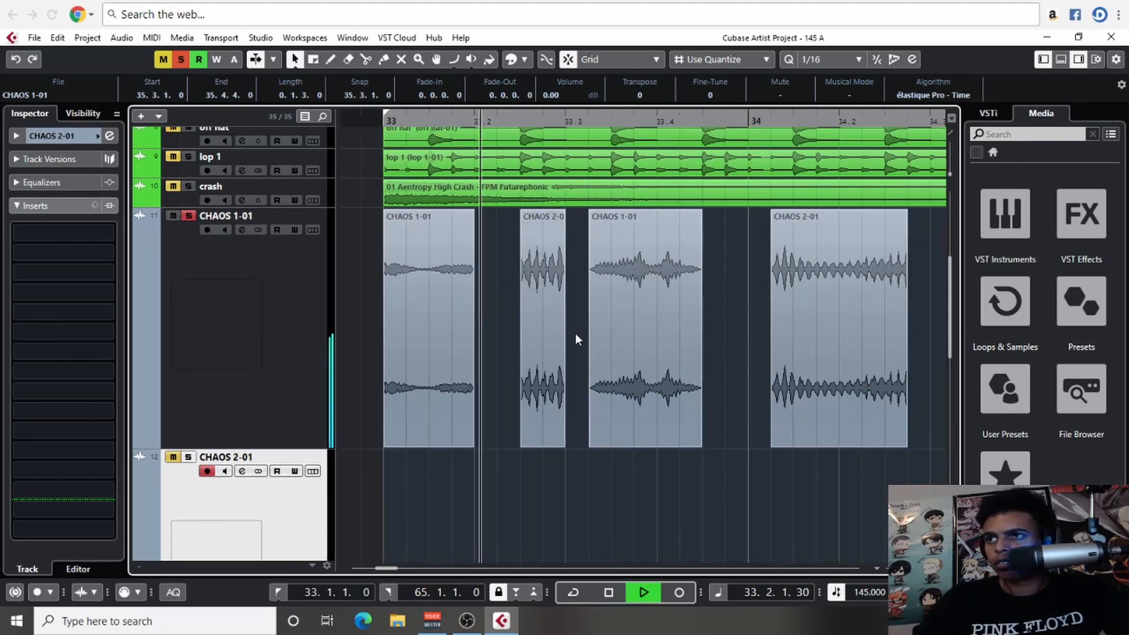
key("space")
scroll(641, 390, "right", 1)
scroll(641, 391, "down", 1)
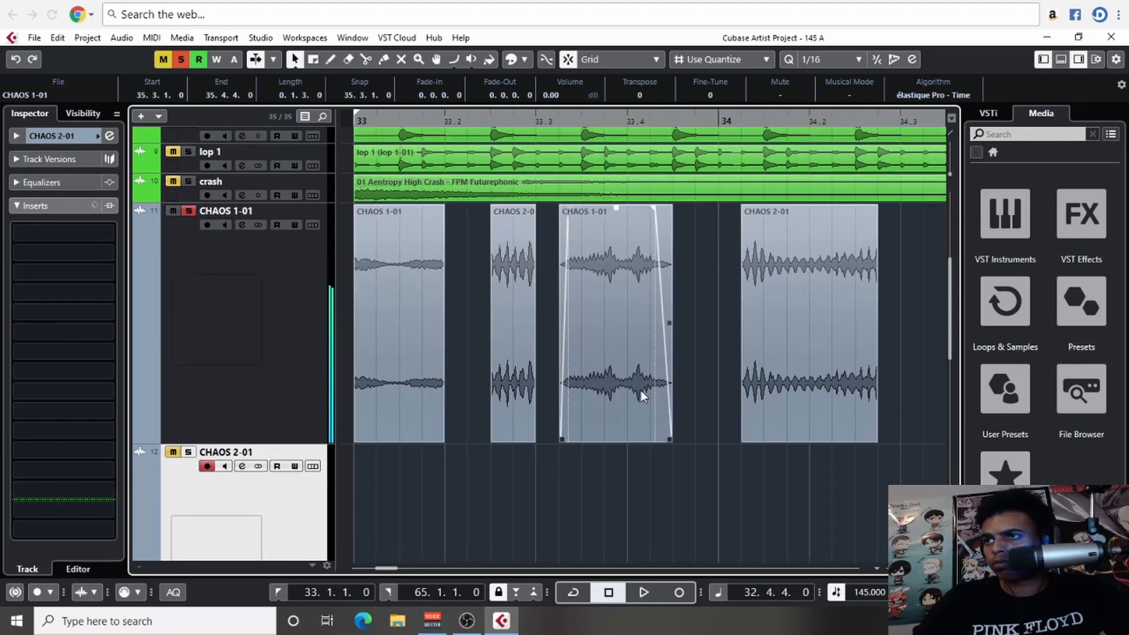
key("space")
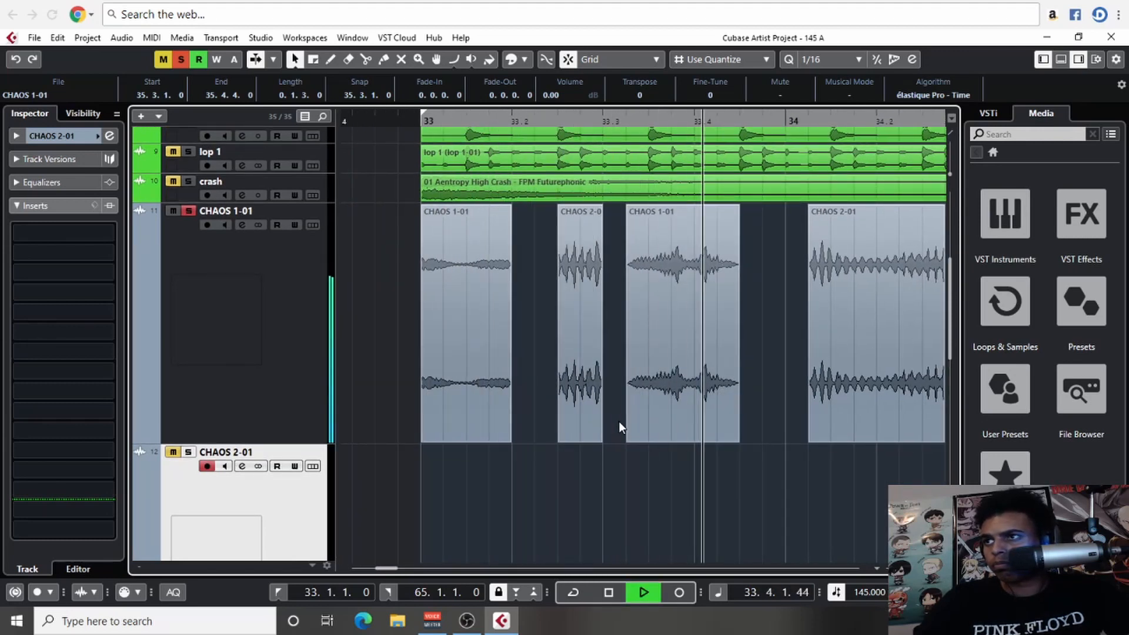
key("space")
- Move the CHAOS 1-01 slice from 33.3.2 to 33.4.1 and audition it running into the CHAOS 2-01 slice
left_click(591, 386)
left_click_drag(591, 386, 660, 380)
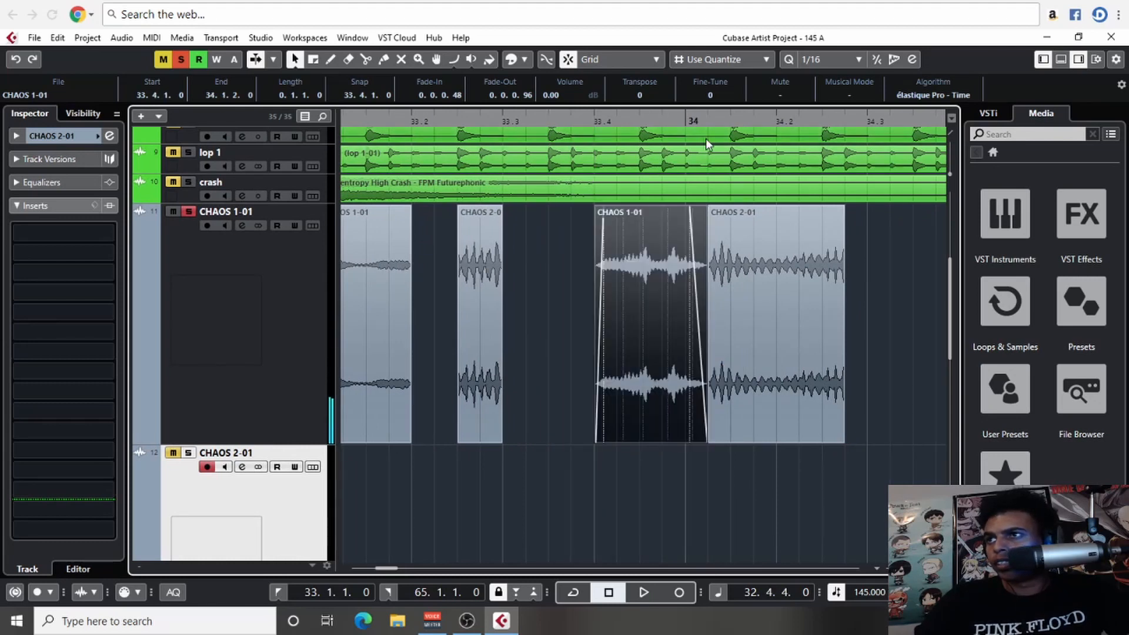
left_click(708, 118)
left_click(747, 440)
key("space")
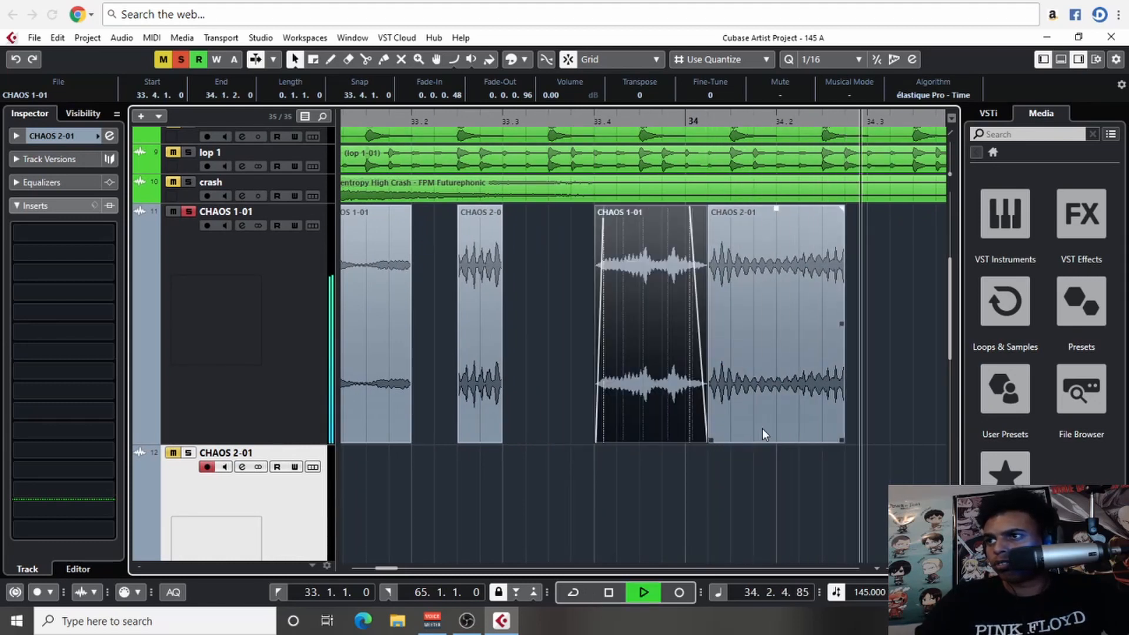
key("space")
- Move the CHAOS 2-01 slice to 34.2.4 and place three very short slices at 33.3.2, 33.3.3 and 33.3.4
left_click_drag(737, 417, 874, 404)
left_click(811, 411)
left_click_drag(838, 440, 582, 418)
left_click_drag(590, 456, 539, 443)
left_click_drag(544, 446, 587, 449)
- Audition the arrangement with the three short repeats, playing from 33.1.1
key("space")
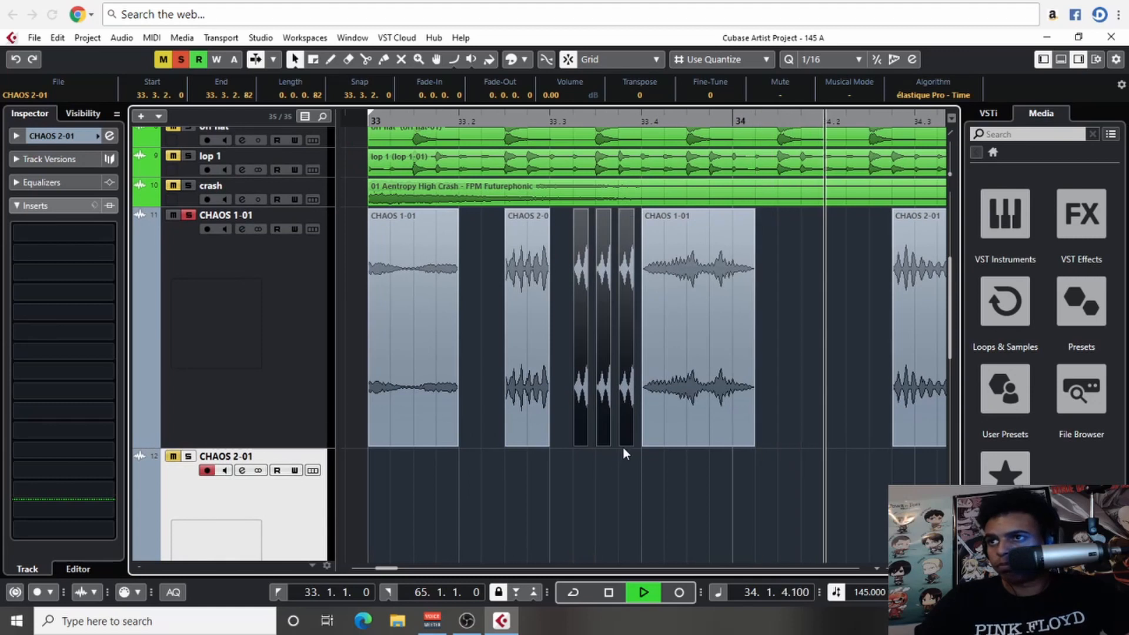
key("space")
left_click(366, 121)
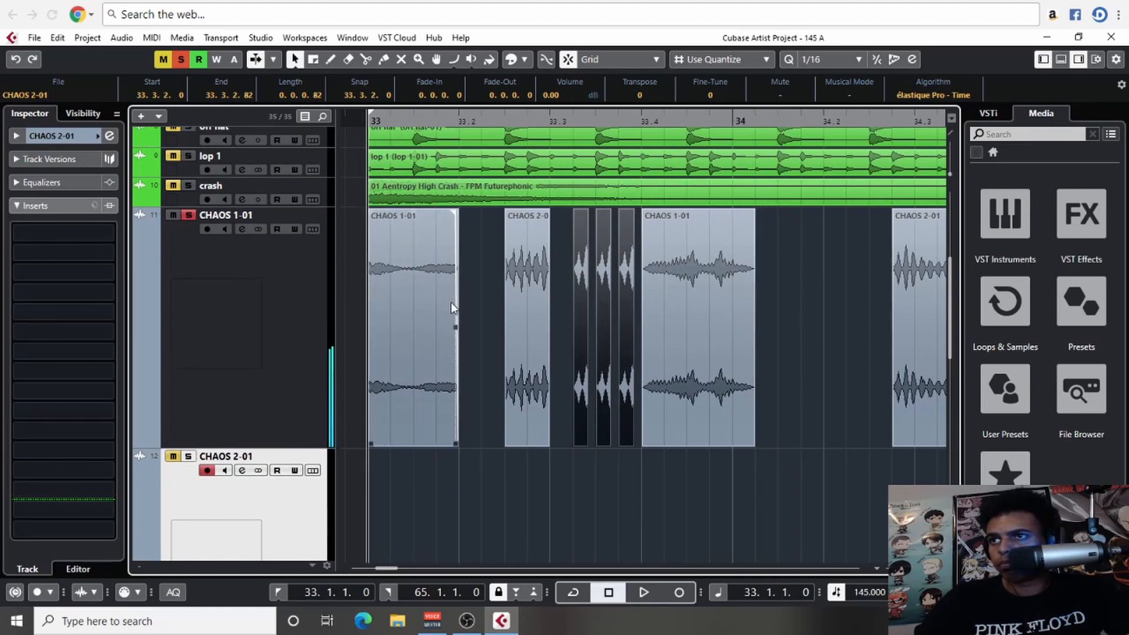
key("space")
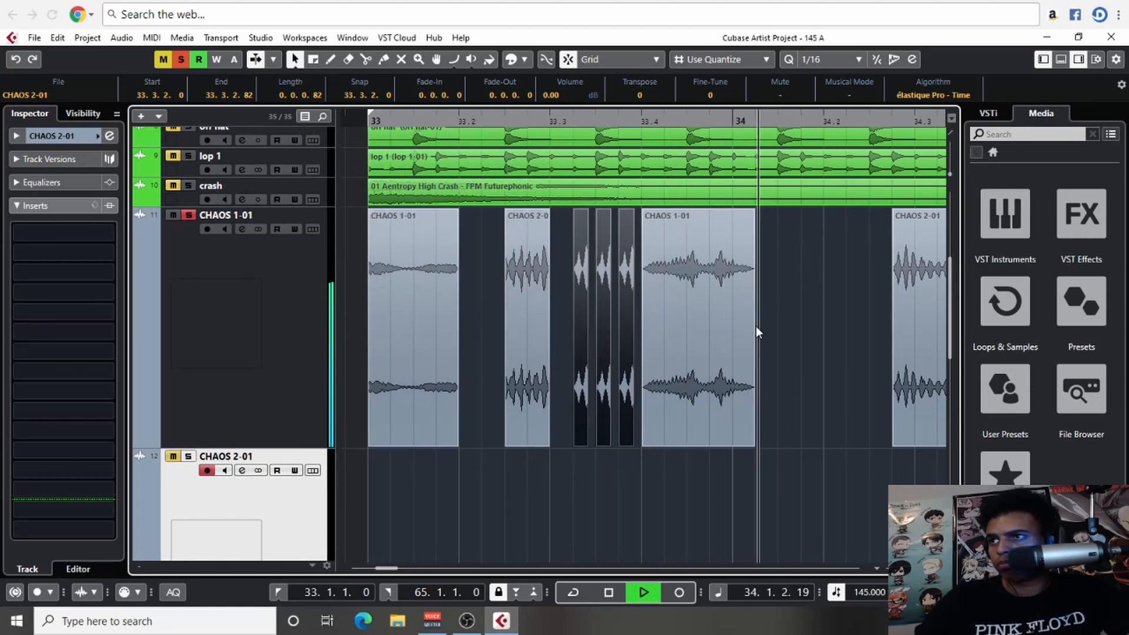
left_click(719, 318)
key("space")
- Move the CHAOS 1-01 slice from 33.4.1 to 33.4.3, trim it to end at 34.1.2 without a fade-out, and audition
left_click_drag(674, 330, 718, 333)
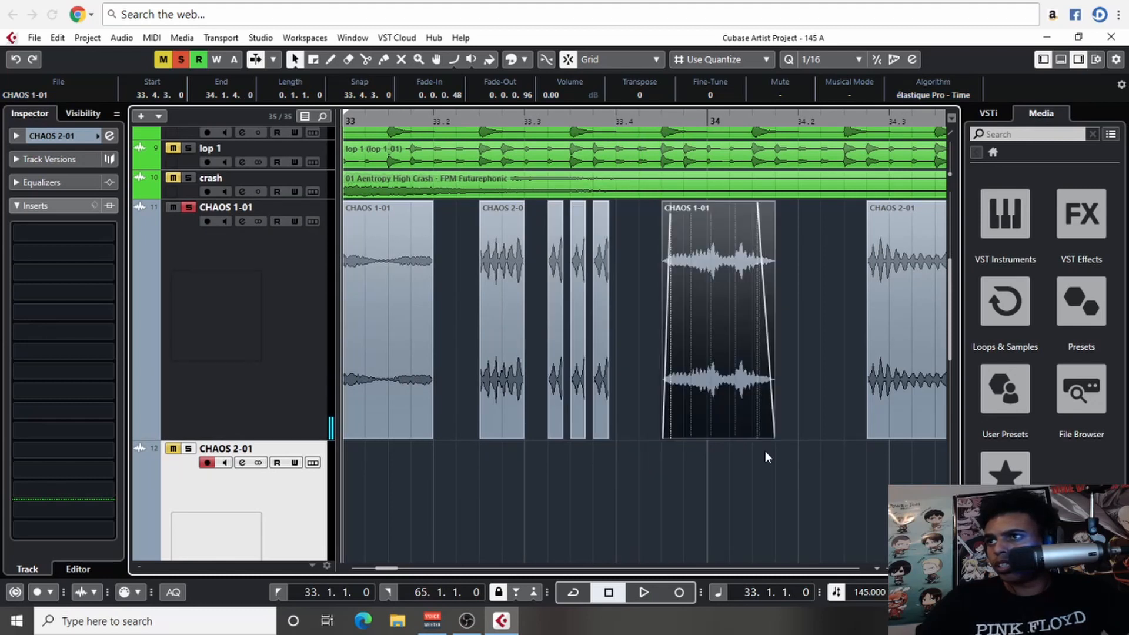
left_click_drag(760, 435, 728, 435)
left_click_drag(712, 206, 730, 207)
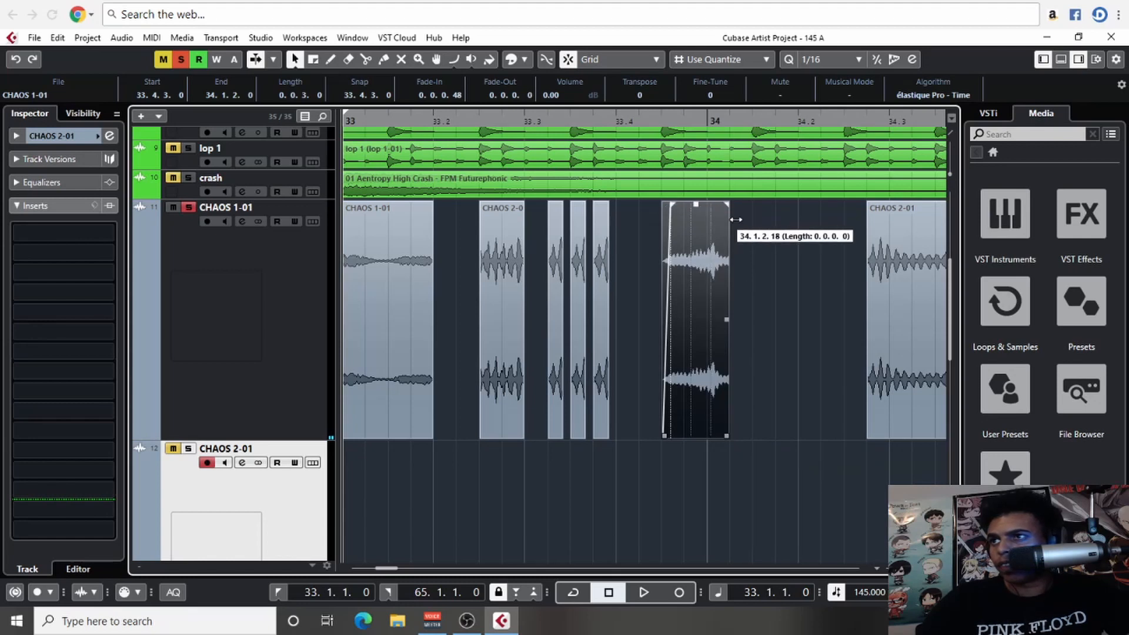
key("space")
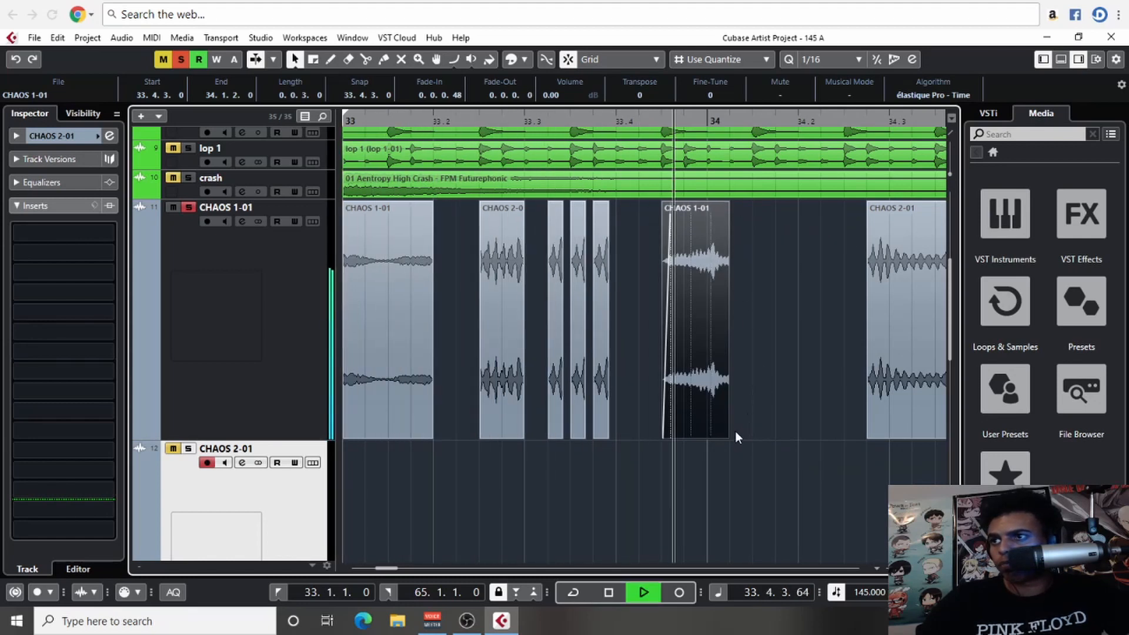
key("space")
- Move the CHAOS 1-01 slice from 33.4.3 onto the snare hit at 33.4.1, extend its end to 34.1.1, and audition
key("g")
scroll(765, 324, "up", 5)
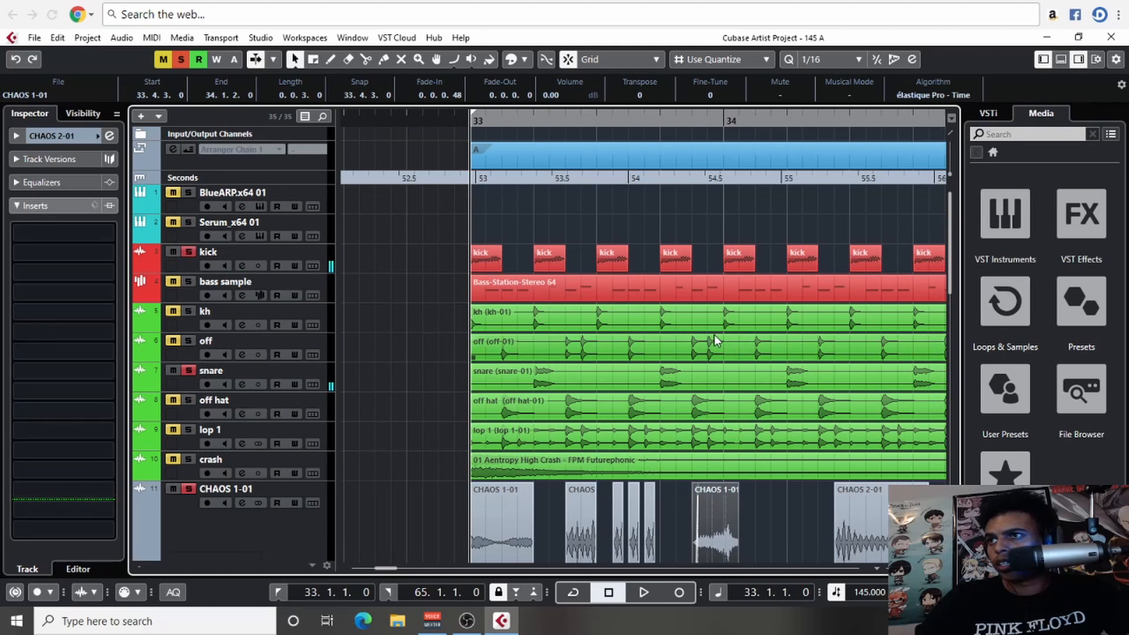
scroll(712, 327, "down", 4)
scroll(727, 446, "up", 4)
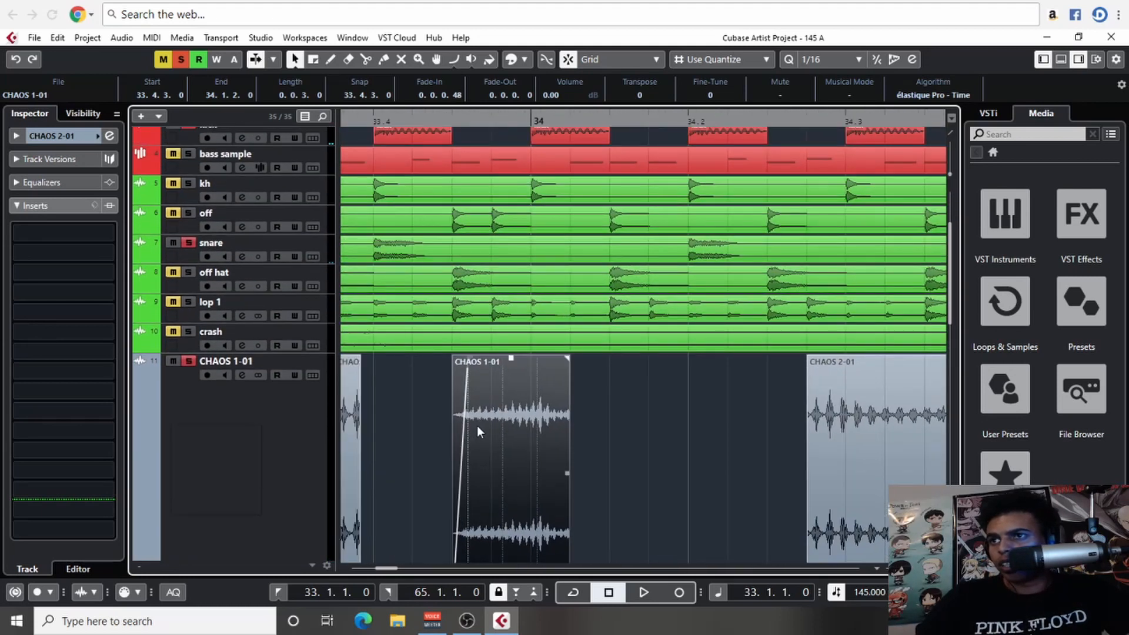
mouse_move(477, 432)
left_mouse_down()
mouse_move(505, 427)
mouse_move(486, 426)
left_mouse_up()
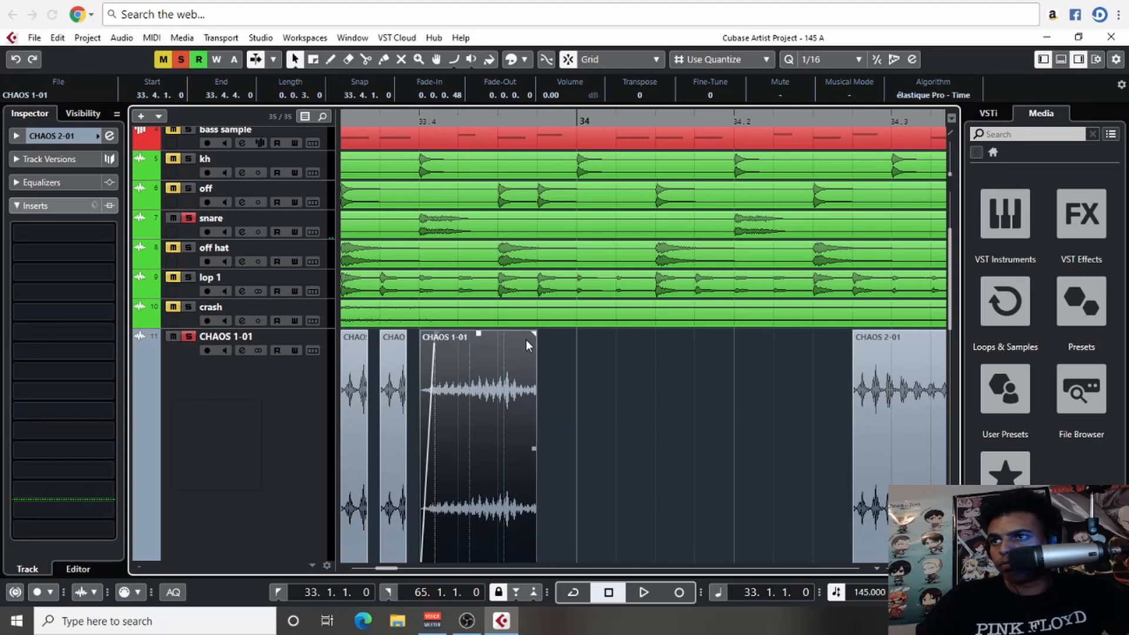
scroll(545, 513, "down", 6)
left_click_drag(540, 397, 580, 390)
key("space")
left_click_drag(742, 351, 460, 379)
key("space")
- Split the CHAOS 1-01 slice just before its last waveform peak, at 33.4.4.50, with grid snapping off
left_click_drag(658, 364, 404, 374)
scroll(554, 426, "up", 5)
left_click_drag(742, 377, 606, 407)
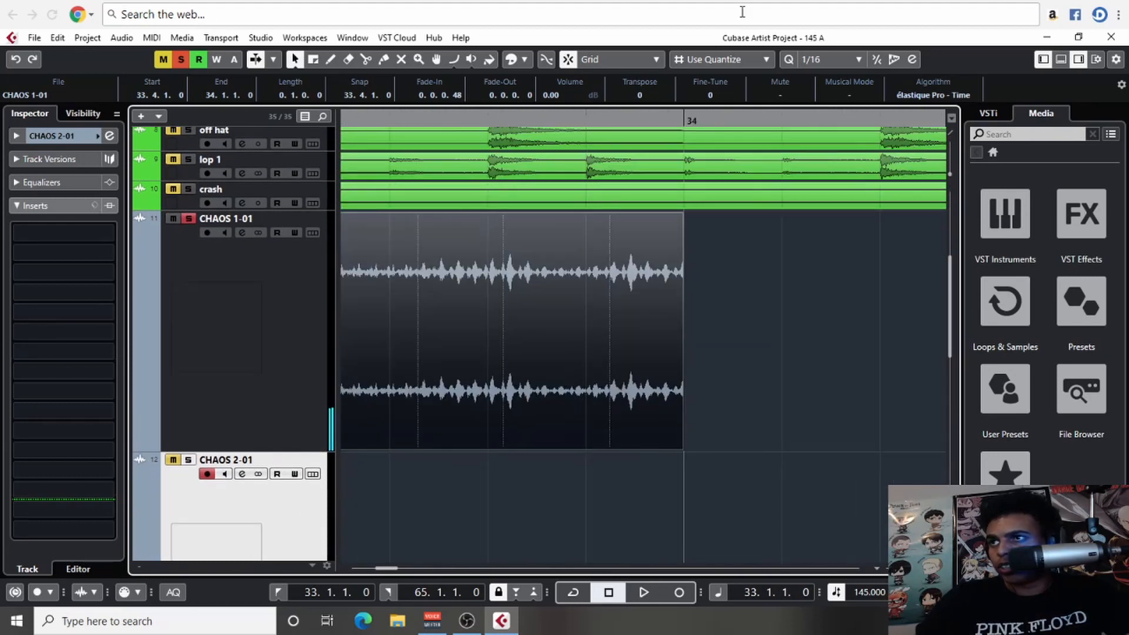
right_click(623, 226)
left_click(700, 230)
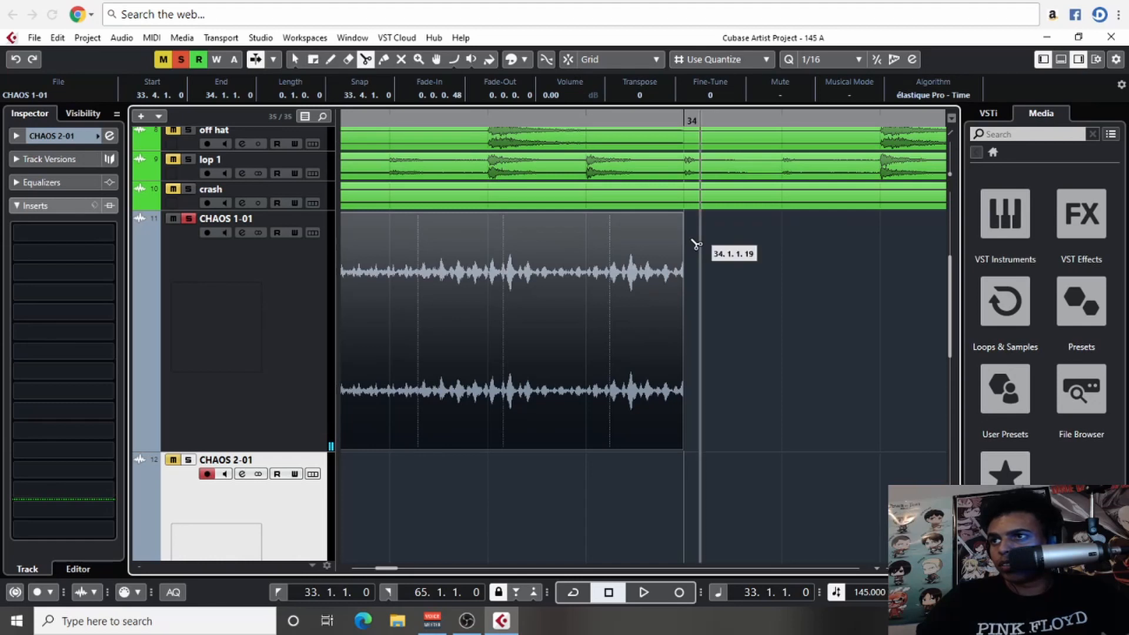
left_click(631, 325)
key("1")
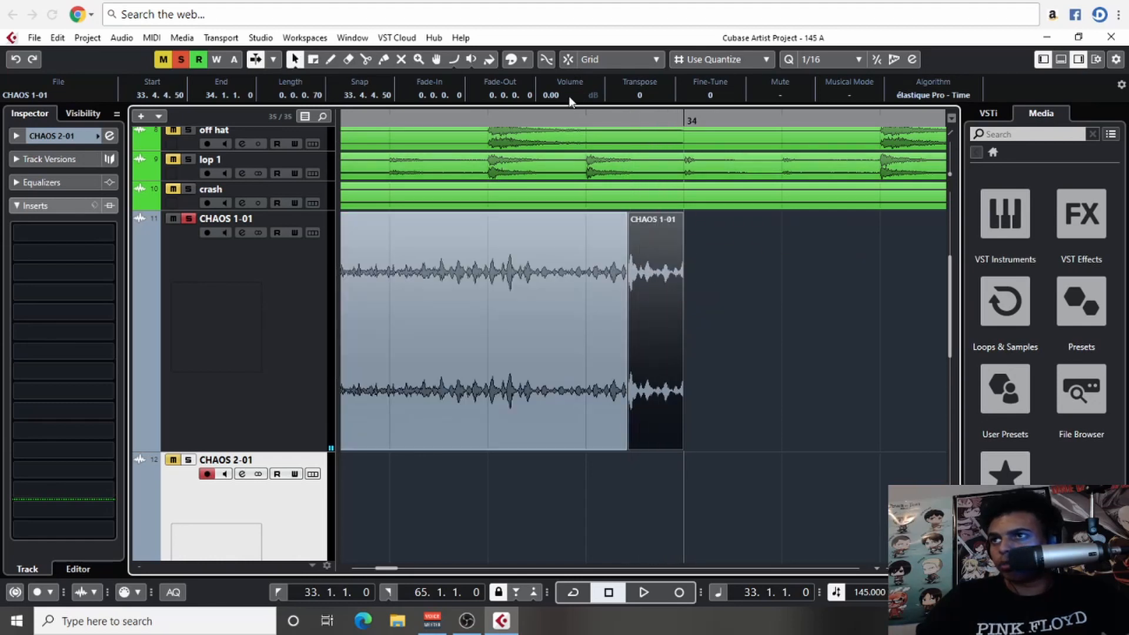
- Adjust the split-off CHAOS 1-01 fragment to span 33.4.4 to 34.1.1 and give it a short fade-out
left_click_drag(625, 446, 682, 450)
left_click(617, 433)
left_click_drag(681, 218, 668, 222)
- Audition bar 33 with the split slice ending into bar 34
key("space")
key("g")
key("g")
key("g")
key("g")
key("g")
key("g")
key("g")
key("g")
key("g")
key("g")
key("g")
key("g")
key("g")
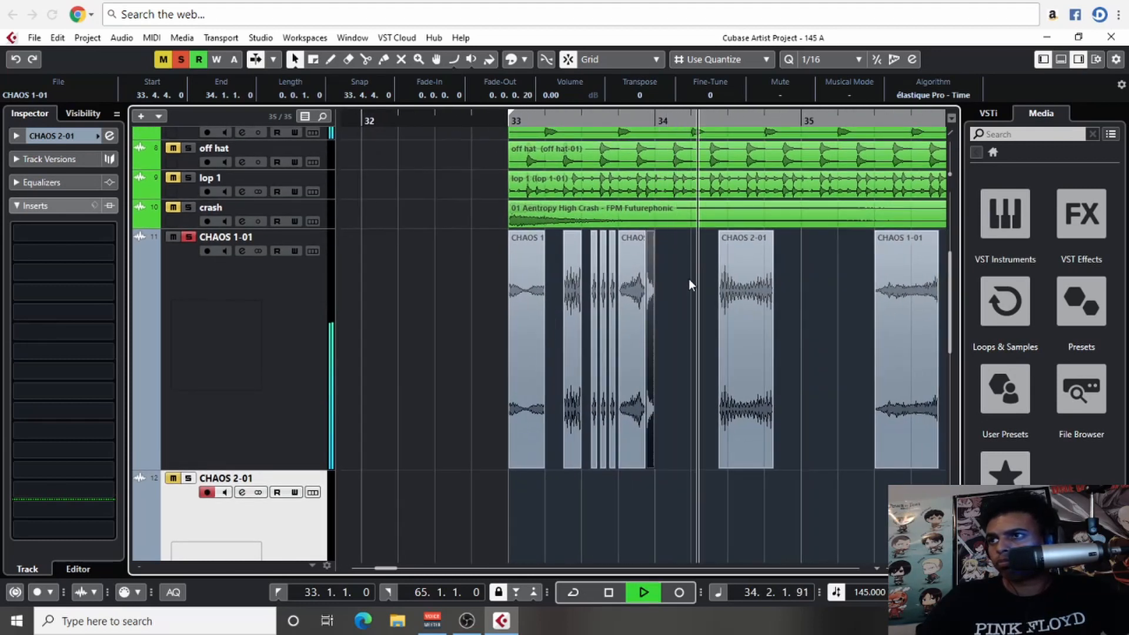
key("space")
- Set the quantize grid to 1/1 and move the CHAOS 2-01 slice from 34.2.4 to 35.1.1
left_click(736, 316)
left_click(823, 59)
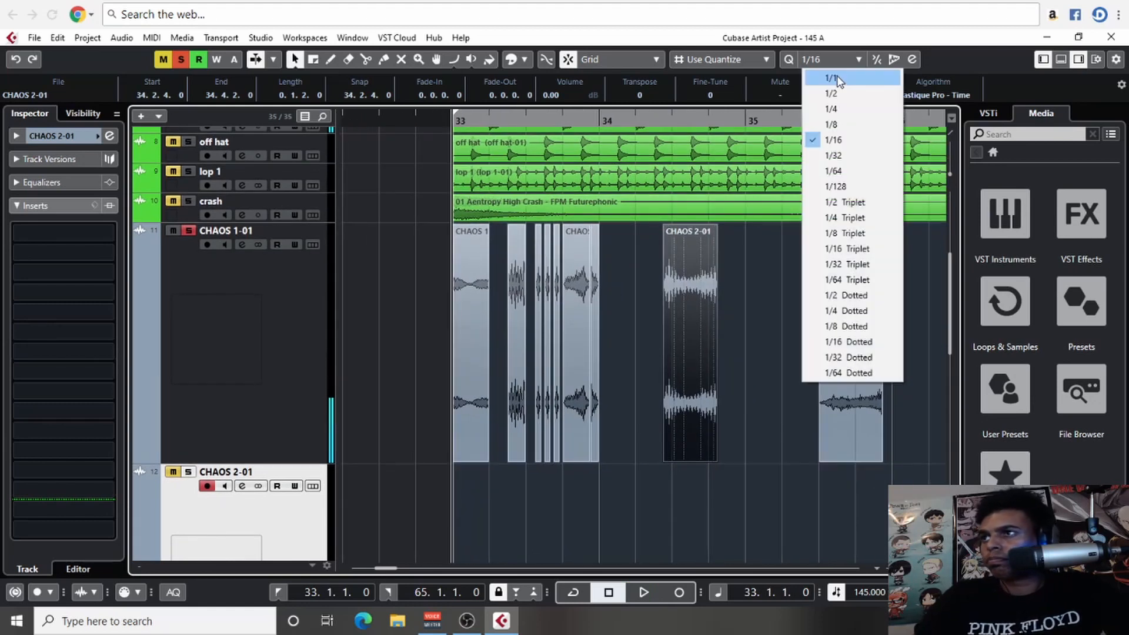
left_click(835, 80)
left_click_drag(658, 323, 729, 326)
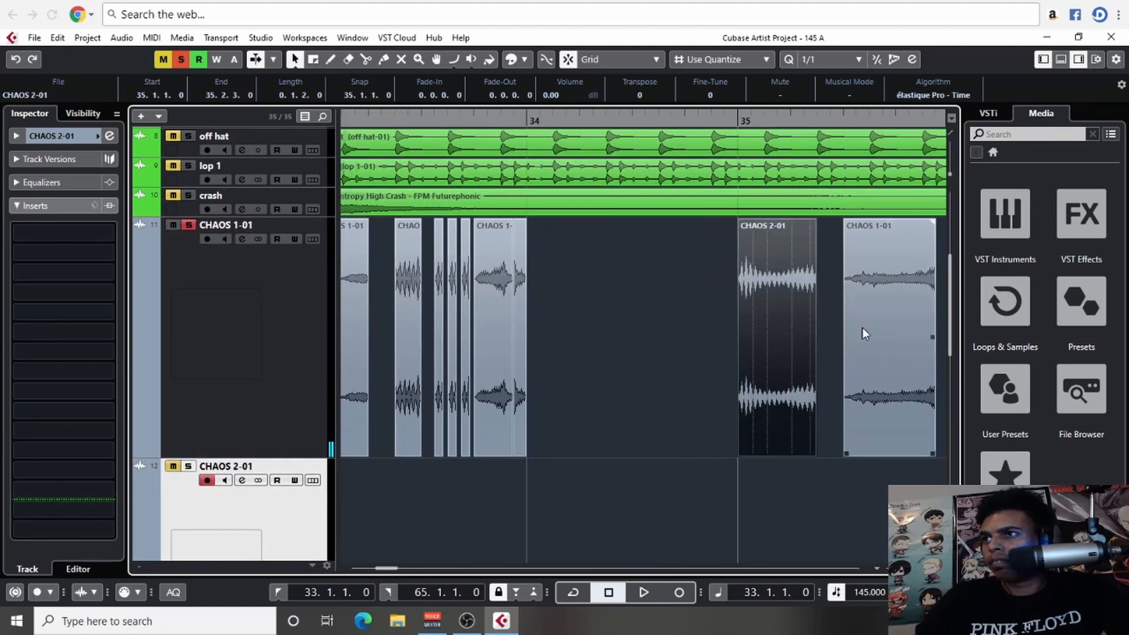
- Try the CHAOS 1-01 slice from 35.3.1 at 34.1.1, extended to end at 35.1.1, and audition it
left_click_drag(862, 327, 588, 323)
left_click_drag(619, 453, 700, 449)
key("g")
key("space")
scroll(767, 372, "right", 5)
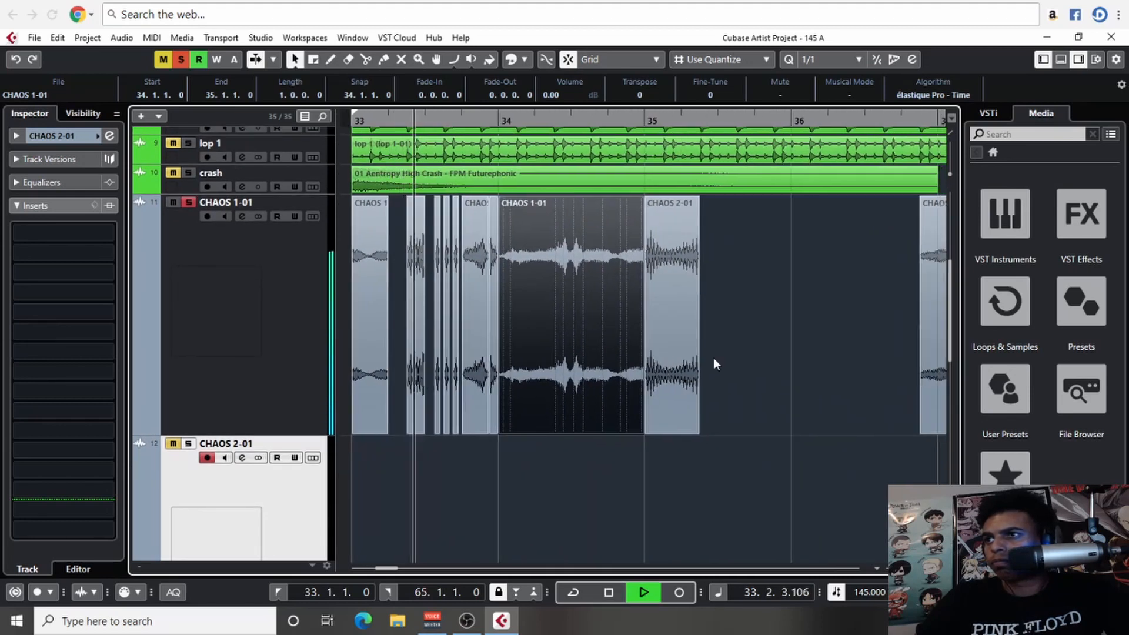
key("g")
key("g")
scroll(675, 363, "right", 2)
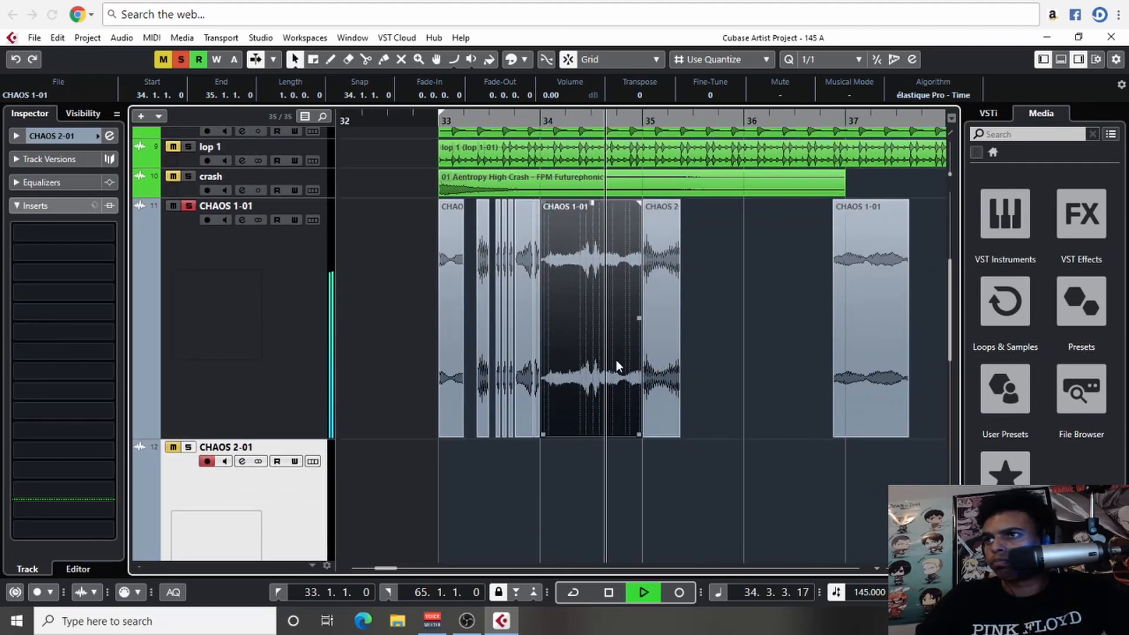
key("space")
- Replace the CHAOS 1-01 slice at 34.1.1 with the one from just before bar 37, extended to end at 35.1.1
key("Delete")
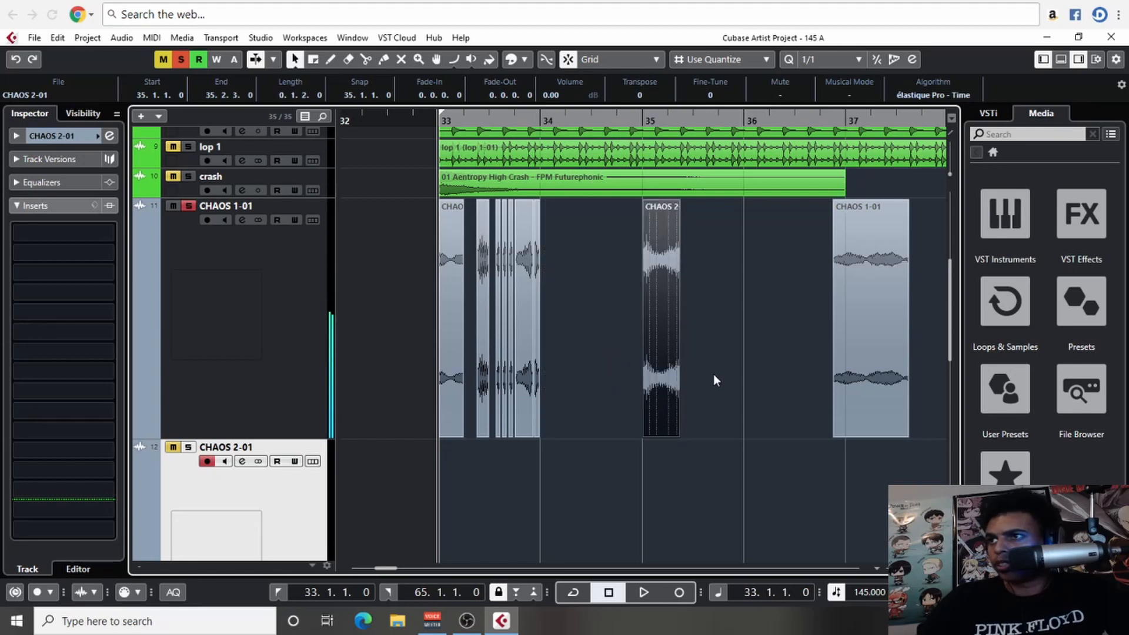
left_click_drag(841, 354, 572, 353)
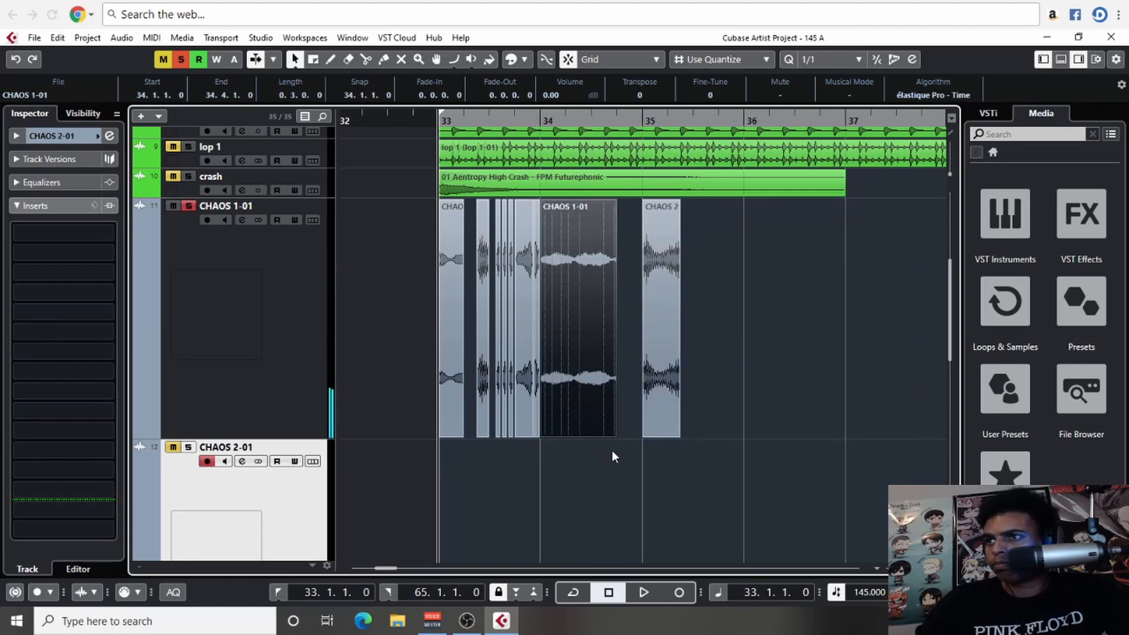
left_click_drag(614, 434, 630, 436)
- Audition from 33.1.1 and move the CHAOS 2-01 slice from 35.1.1 out to 37.1.1
key("space")
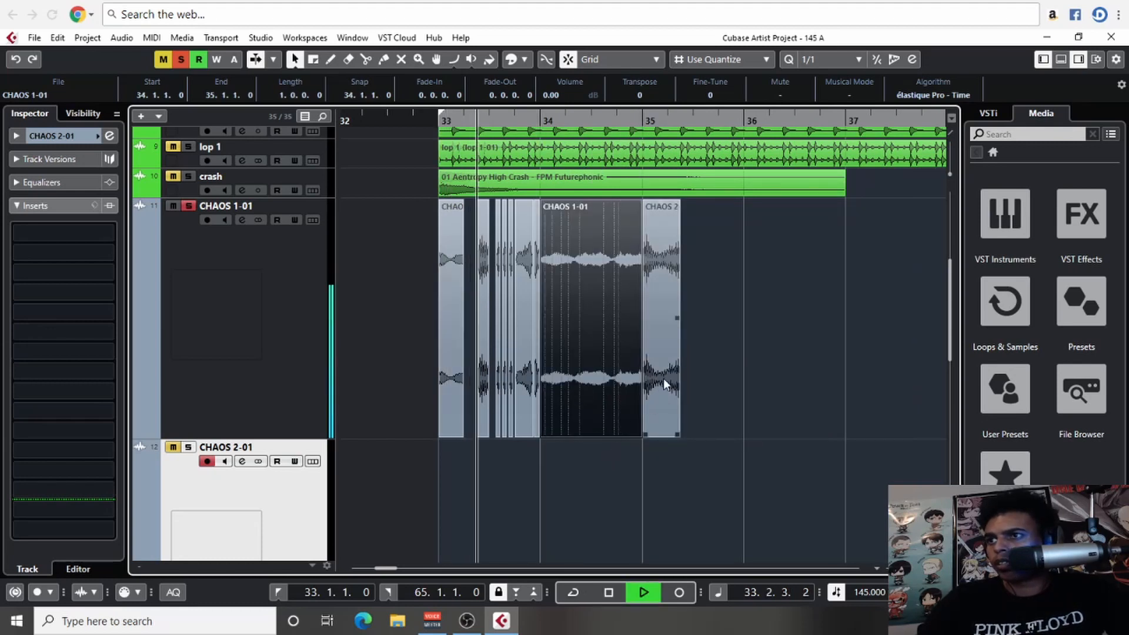
left_click_drag(664, 378, 841, 385)
key("h")
key("h")
key("h")
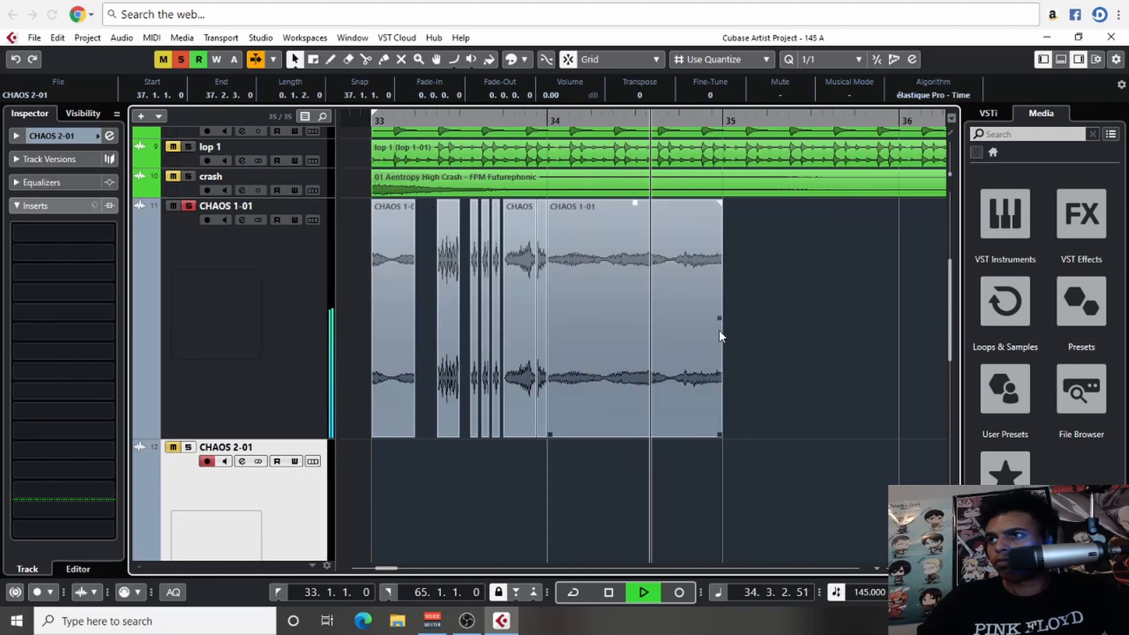
key("g")
key("g")
key("space")
- Keep the quantize grid at 1/1 and audition the long CHAOS 1-01 slice from 34.1.1
left_click(823, 65)
left_click(827, 79)
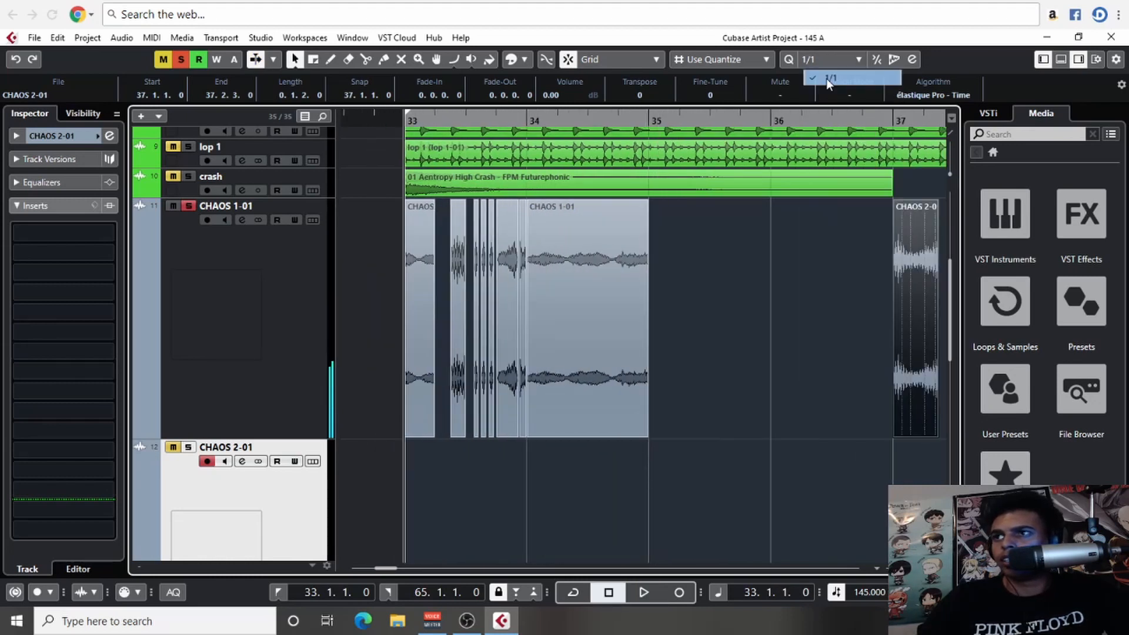
key("h")
left_click_drag(871, 286, 543, 267)
left_click(544, 267)
scroll(516, 255, "up", 5)
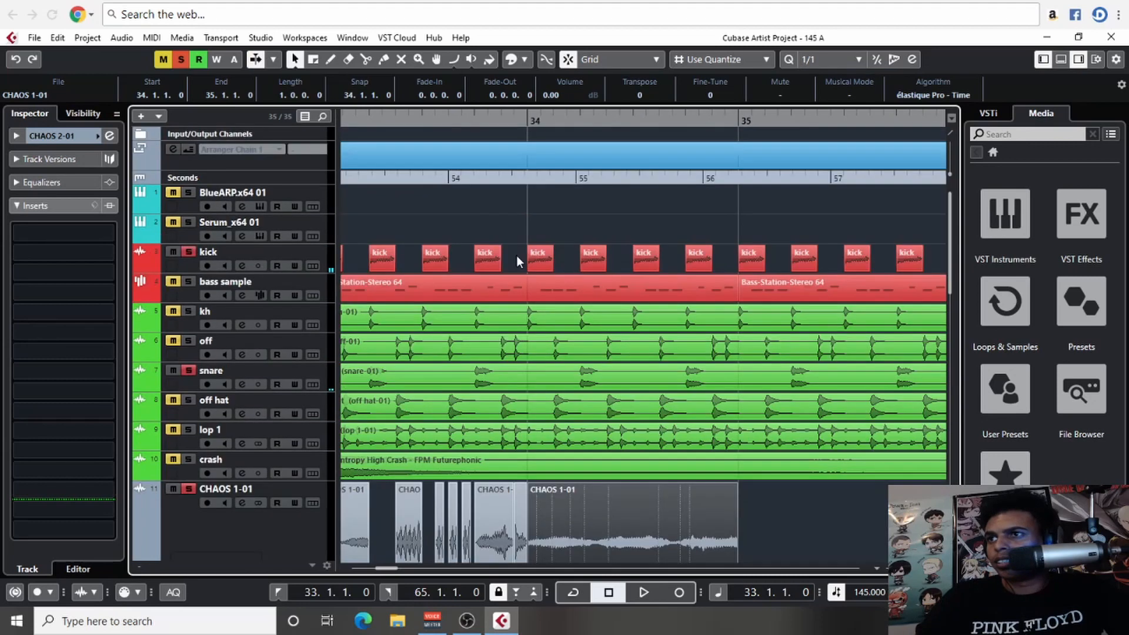
scroll(519, 248, "down", 2)
scroll(586, 424, "down", 3)
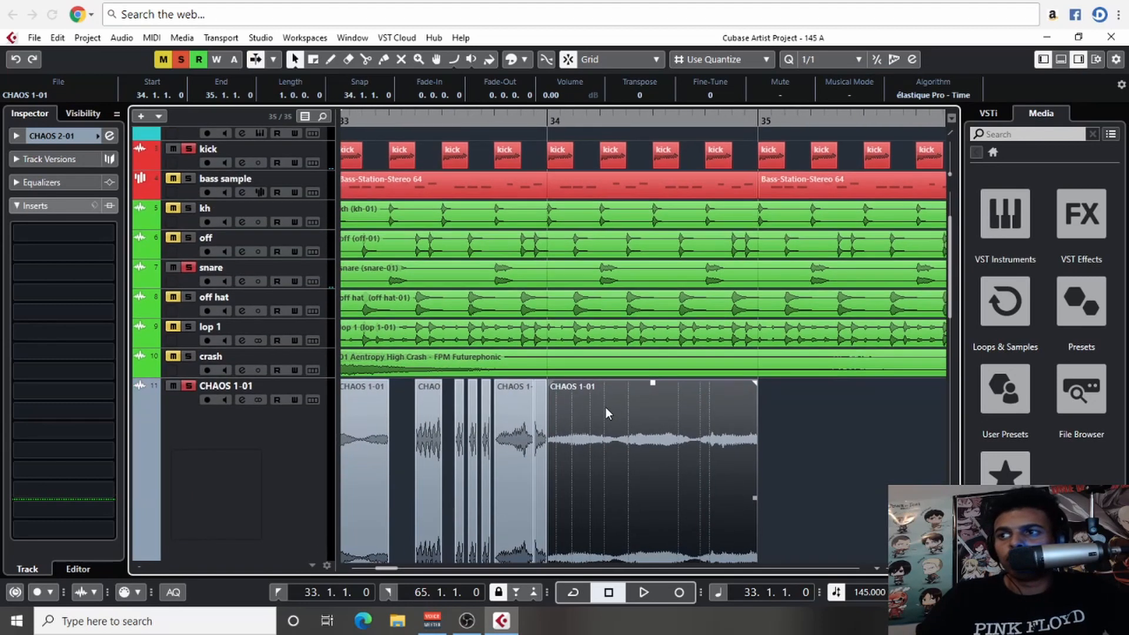
left_click(549, 120)
scroll(595, 335, "down", 3)
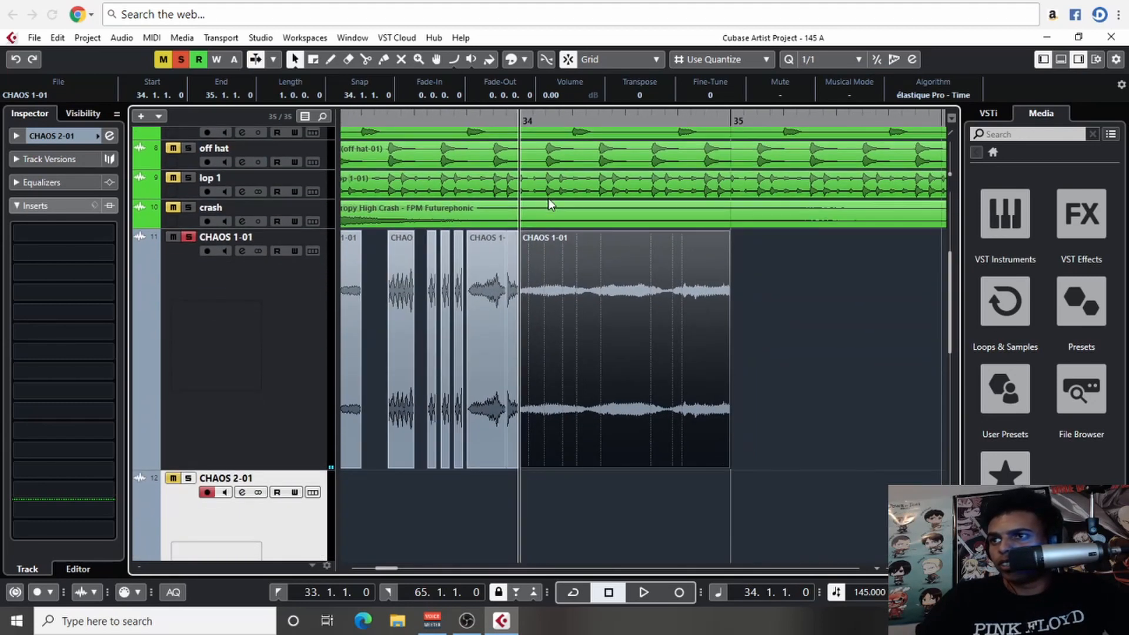
key("space")
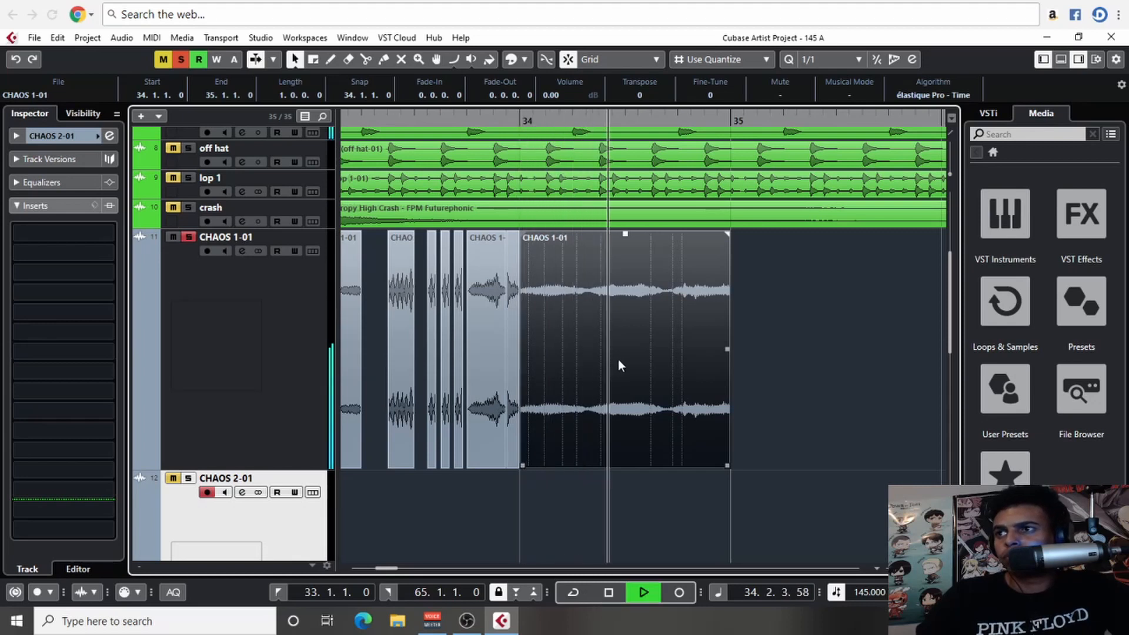
key("space")
- Move the short slices from bar 33 out to bar 38 and copy the one-bar CHAOS 1-01 slice at 34.1.1 to bars 33, 35 and 36
key("g")
key("g")
key("g")
key("g")
key("g")
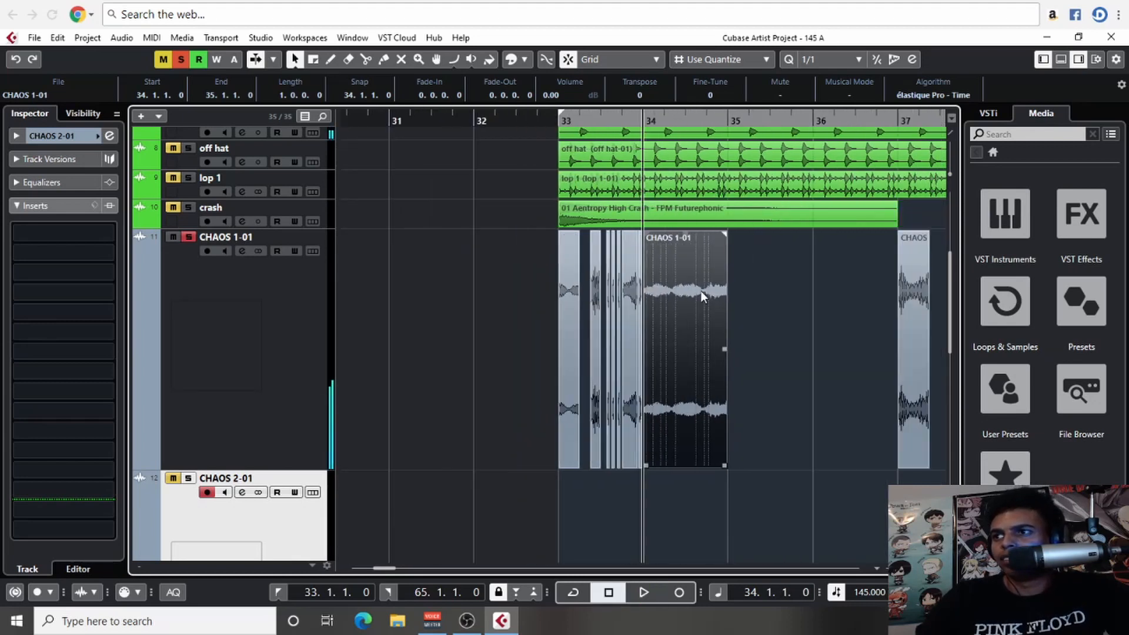
scroll(700, 293, "right", 1)
left_click_drag(563, 489, 887, 415)
mouse_move(619, 411)
left_mouse_down()
mouse_move(534, 408)
mouse_move(617, 410)
left_mouse_up()
left_click_drag(617, 410, 701, 411)
left_click_drag(701, 411, 785, 411)
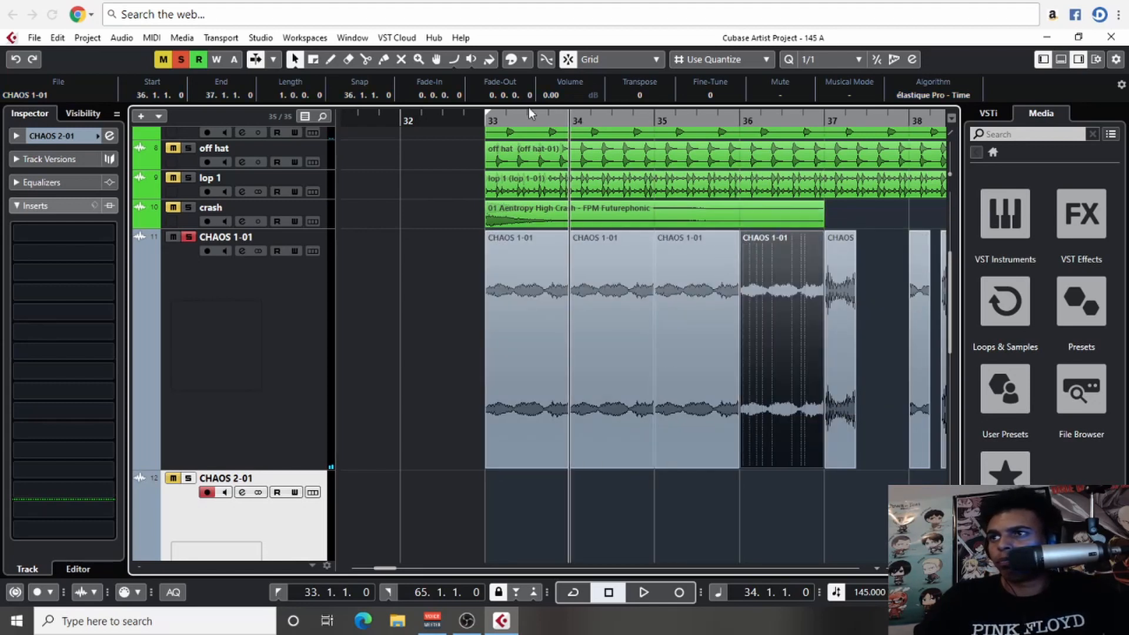
- Audition the repeated one-bar CHAOS 1-01 slices from 33.1.1
left_click(481, 122)
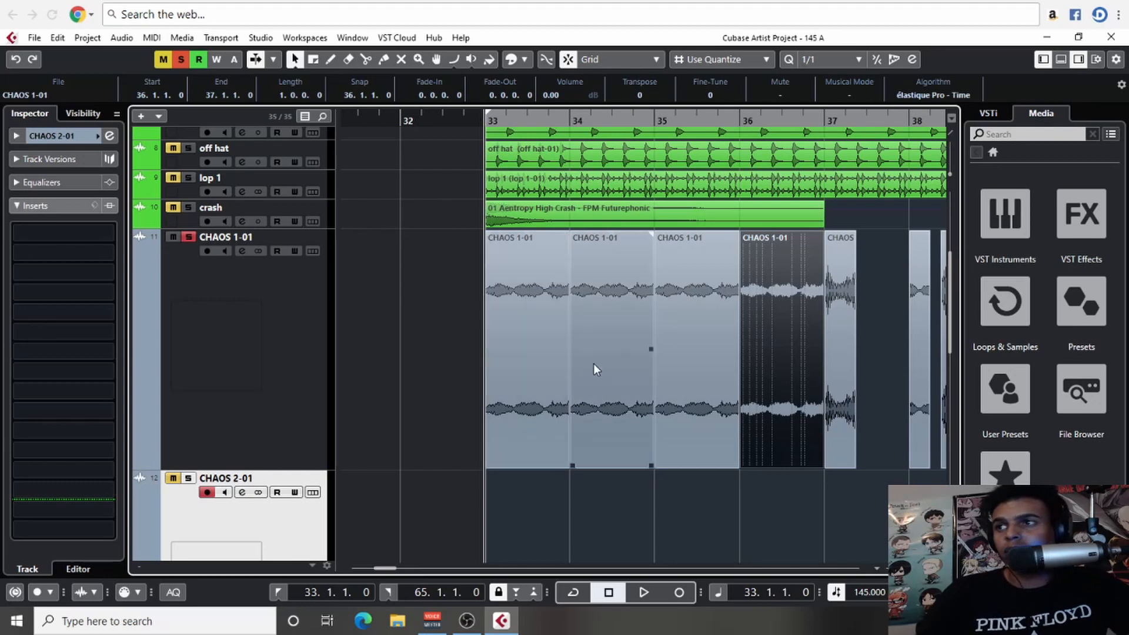
key("space")
left_click_drag(714, 309, 488, 340)
key("g")
left_click_drag(625, 316, 507, 315)
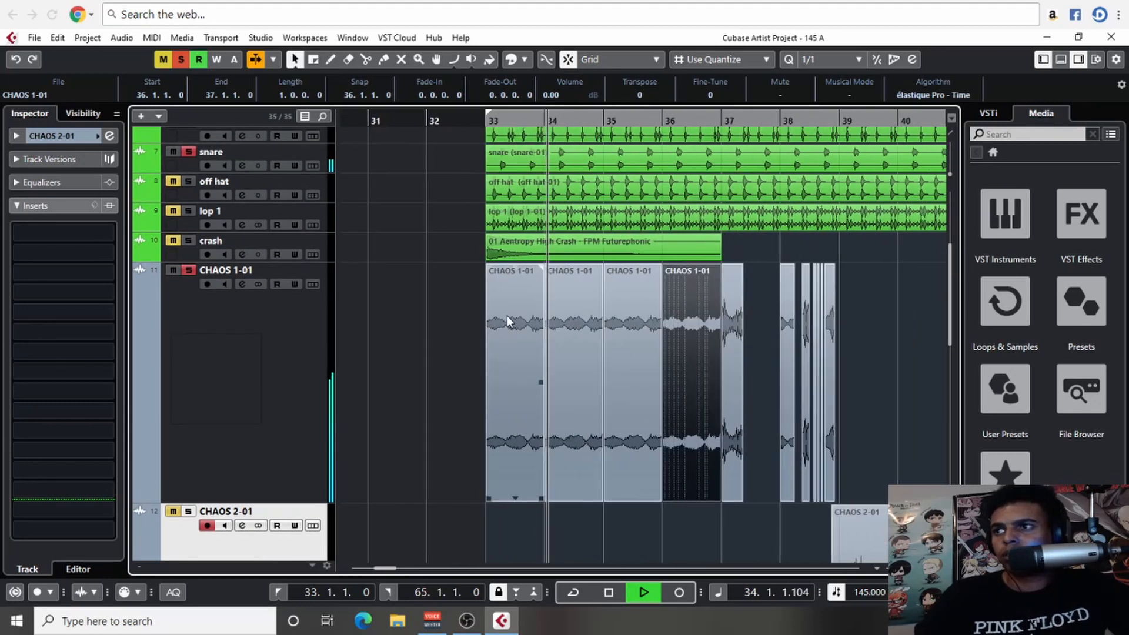
scroll(294, 333, "up", 4)
key("space")
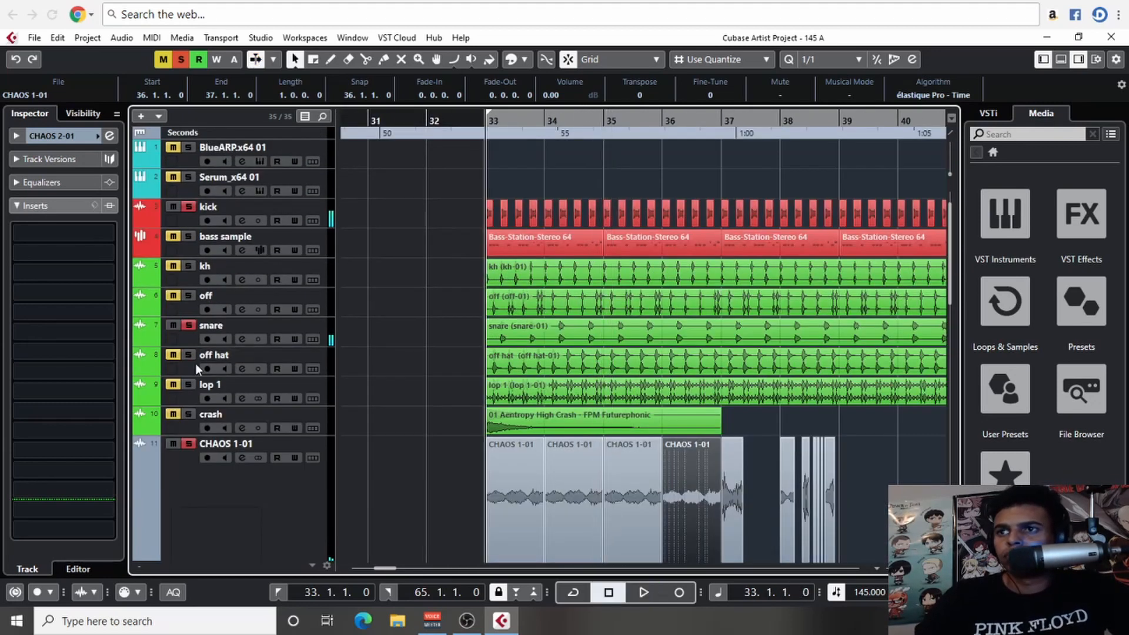
- Add the off hat track to the soloed tracks and play the pattern again from 33.1.1
left_click(173, 355)
key("space")
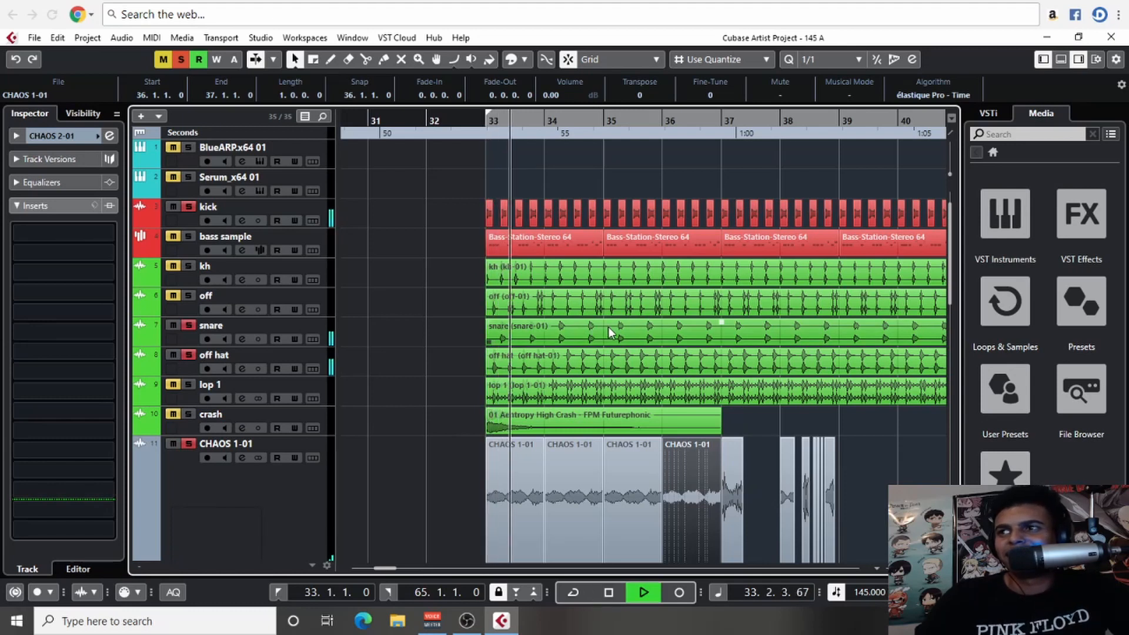
scroll(588, 344, "down", 3)
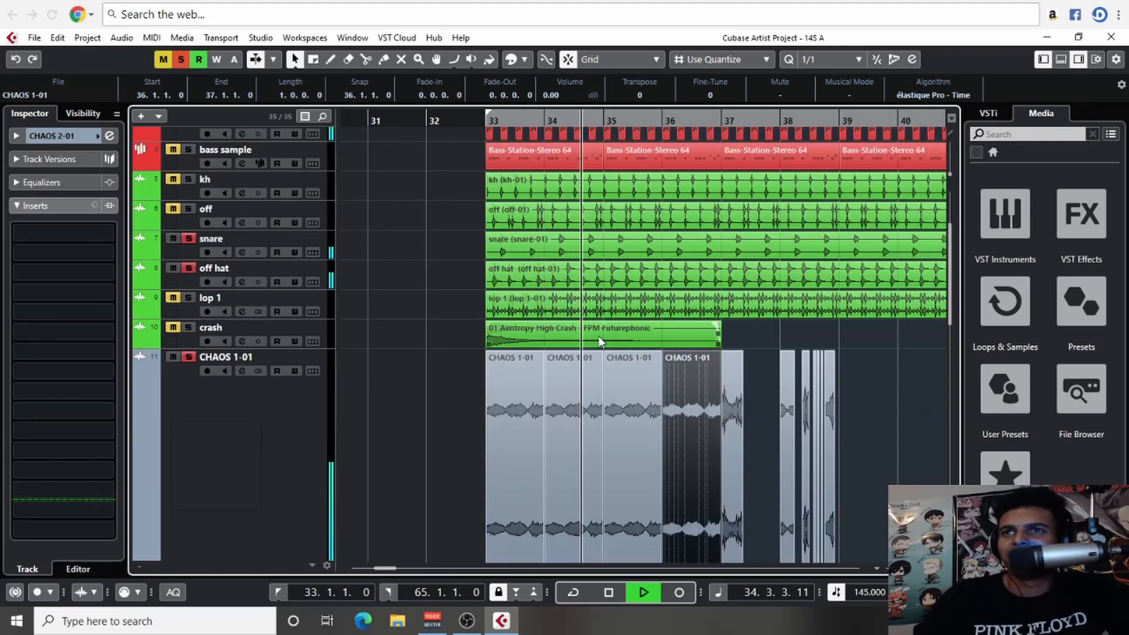
scroll(608, 286, "down", 3)
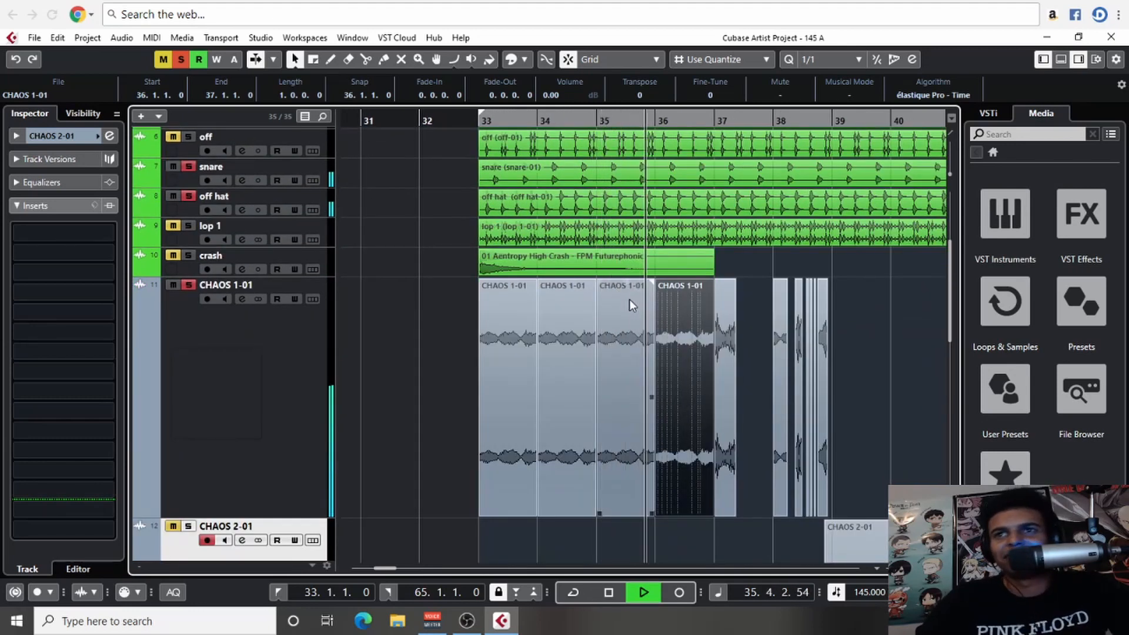
key("space")
- Delete the one-bar CHAOS 1-01 slices at 33.1.1 and 35.1.1
left_click(500, 482)
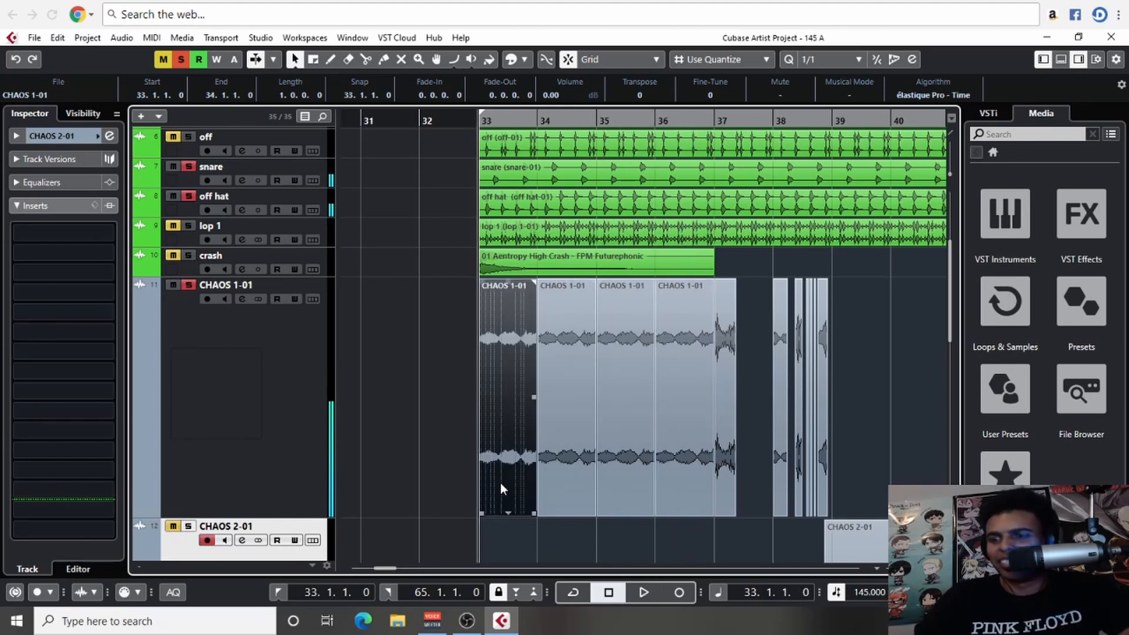
key("Delete")
left_click(628, 471)
key("Delete")
left_click(676, 450)
- Move the range of short slices from bar 38 back to bar 33 and copy it to bar 35
right_click(803, 427)
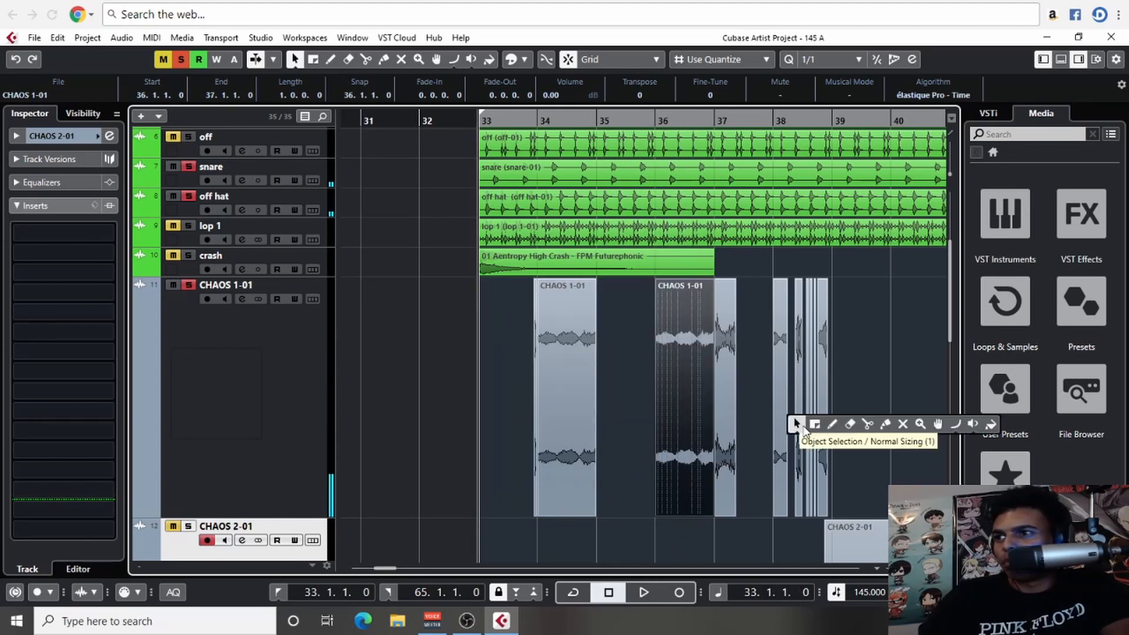
left_click(803, 427)
right_click(799, 418)
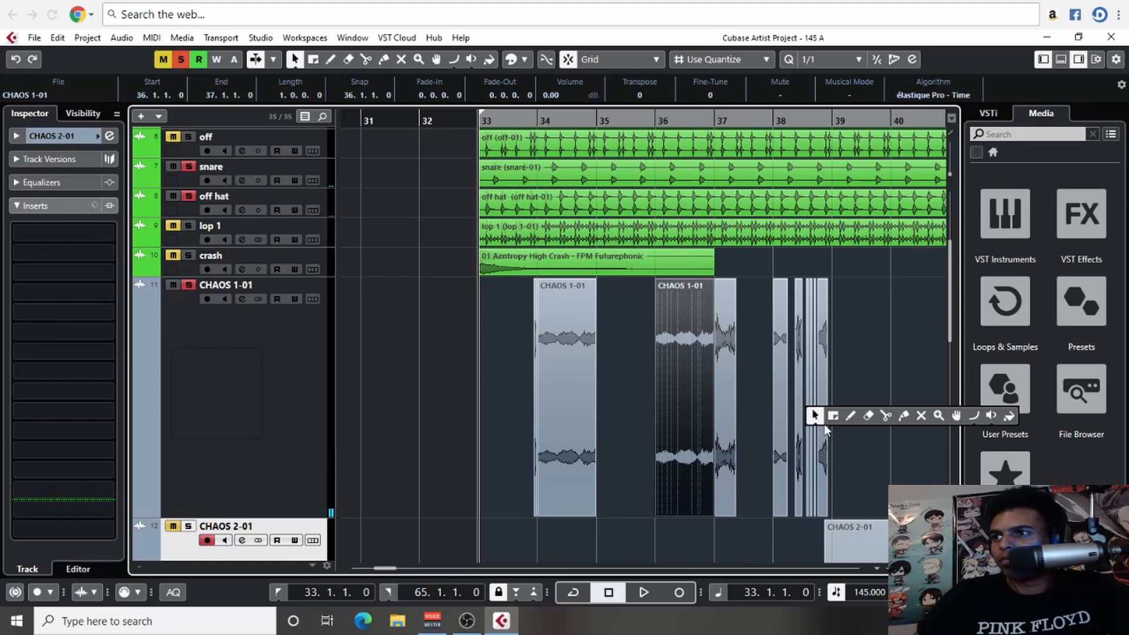
left_click(830, 417)
left_click_drag(823, 434, 495, 431)
left_click_drag(495, 431, 602, 428)
key("1")
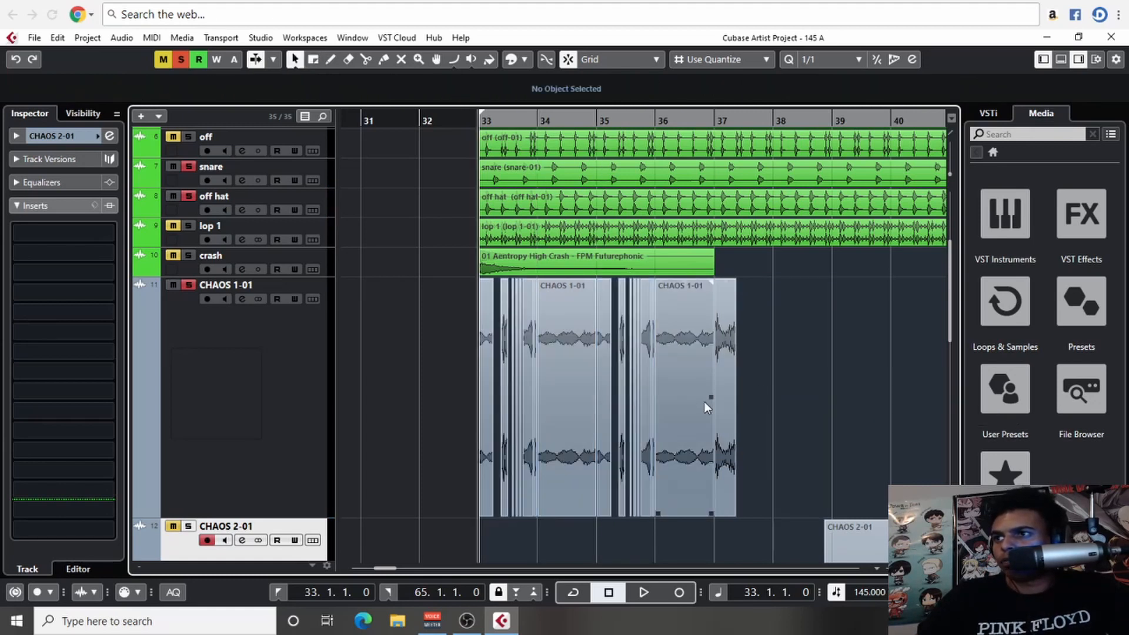
- With a 1/8 quantize grid, shorten the CHAOS 1-01 slice at 36.1.1 to end at 36.3.3 and move the CHAOS 2-01 slice from 37.1.1 there
left_click(704, 401)
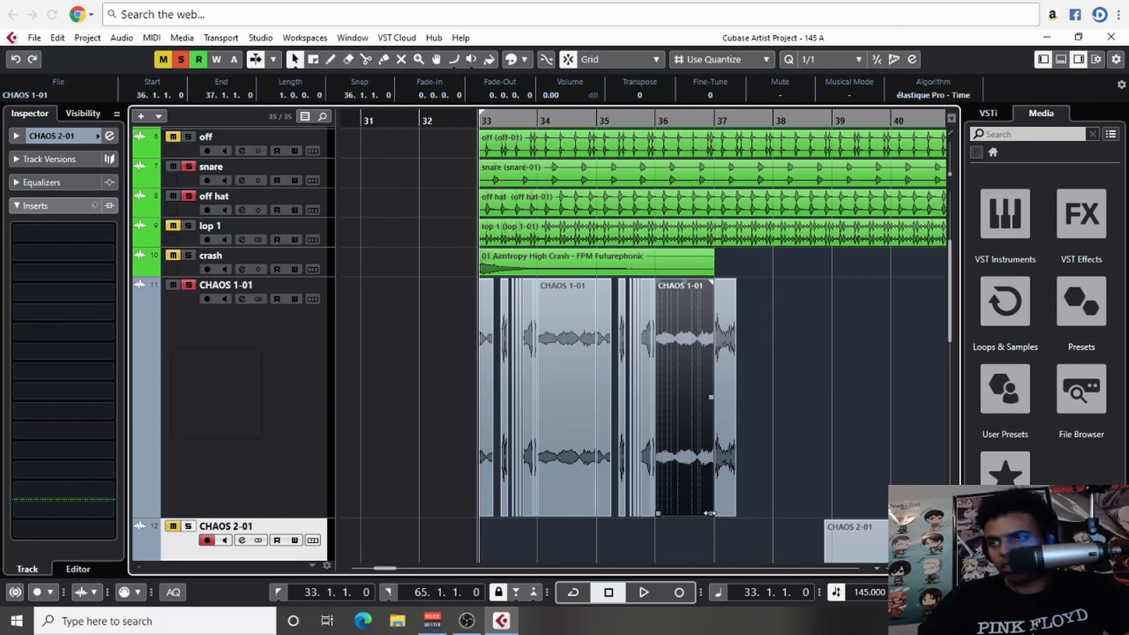
key("h")
key("h")
key("h")
key("h")
left_click_drag(857, 426, 372, 364)
key("h")
key("h")
key("h")
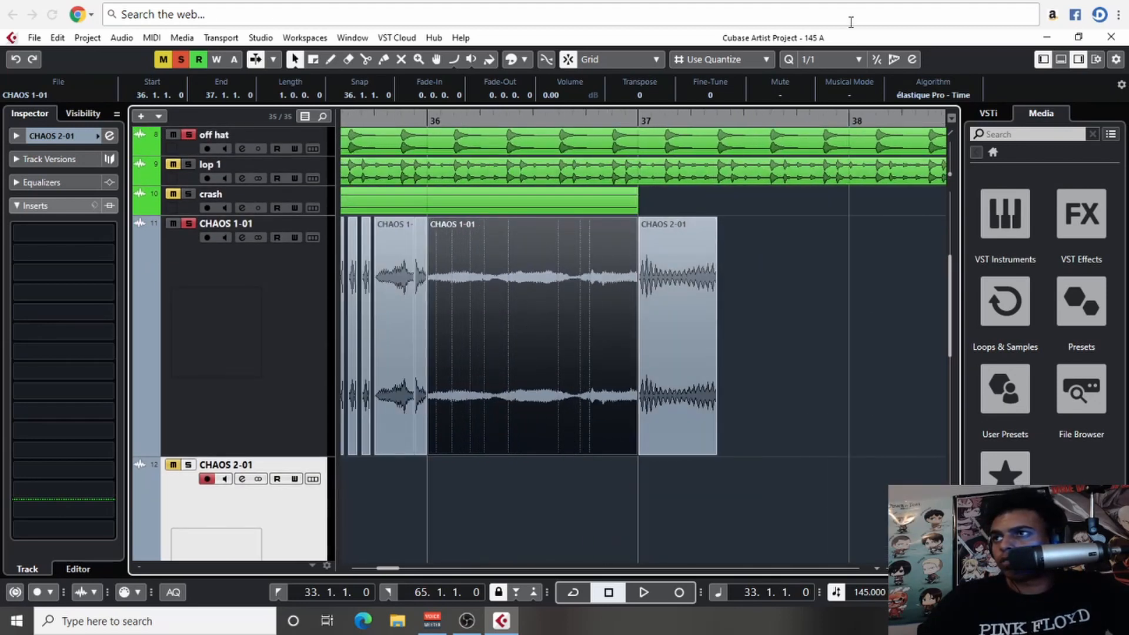
scroll(827, 61, "down", 3)
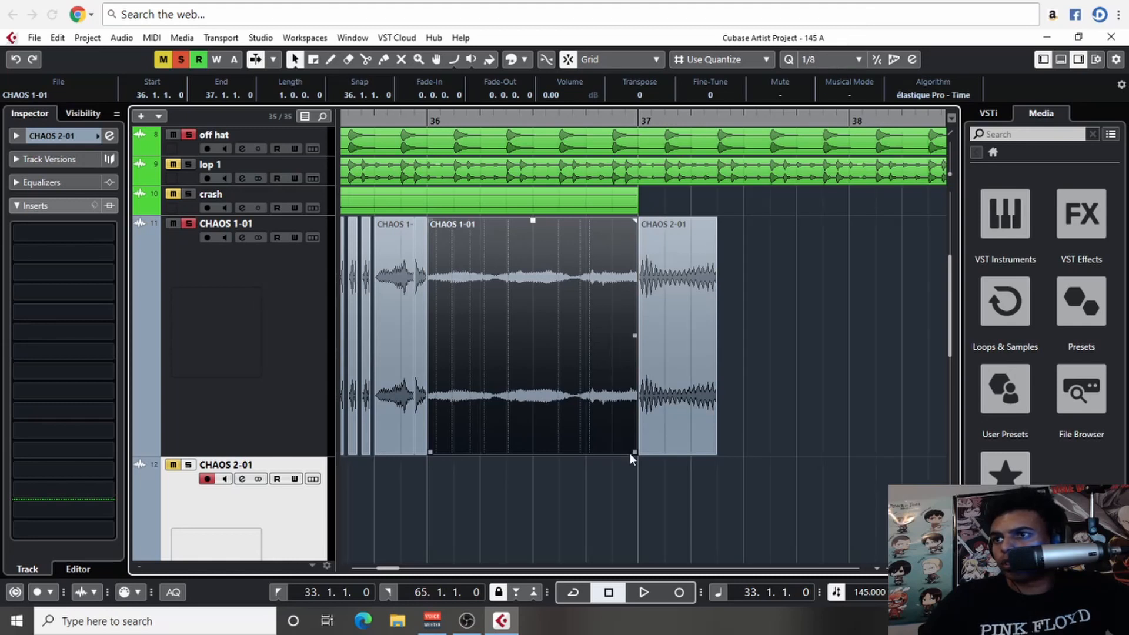
left_click_drag(633, 452, 559, 454)
left_click_drag(649, 429, 573, 453)
- Audition the four-bar pattern from 33.1.1 and set the quantize grid back to 1/1
key("space")
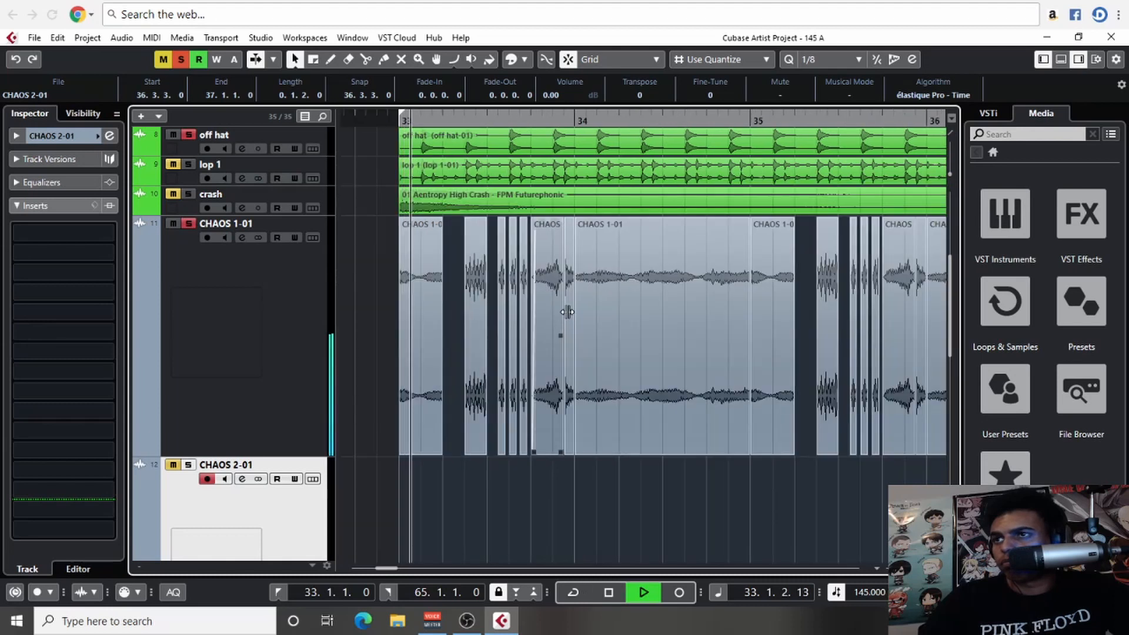
scroll(730, 238, "up", 1)
scroll(730, 237, "right", 1)
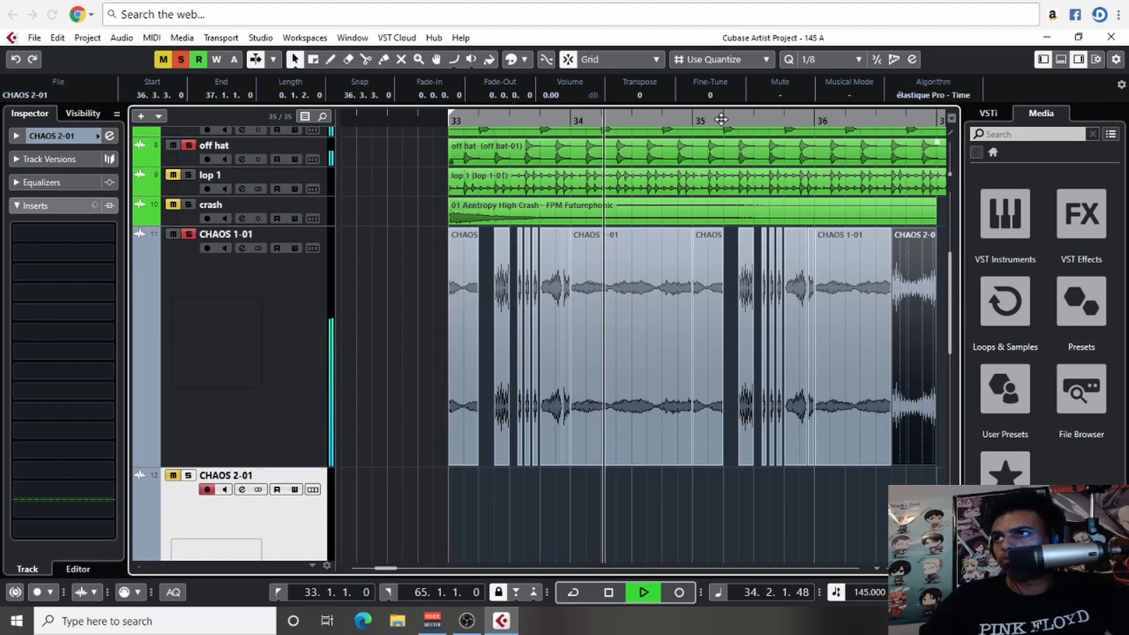
left_click(822, 62)
left_click(844, 77)
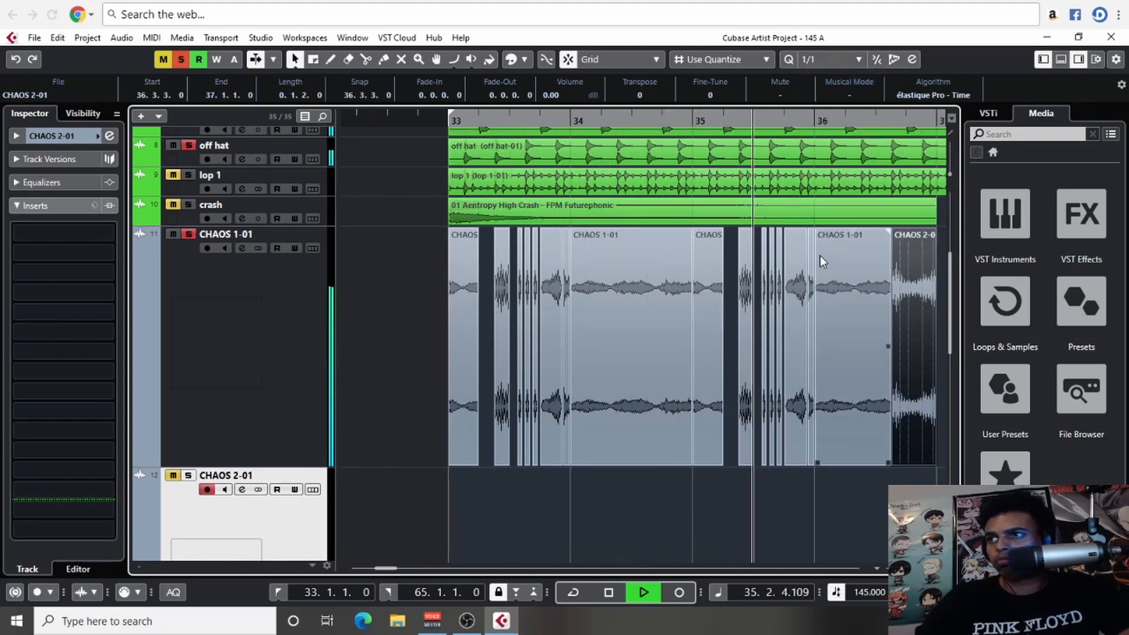
scroll(763, 287, "down", 3)
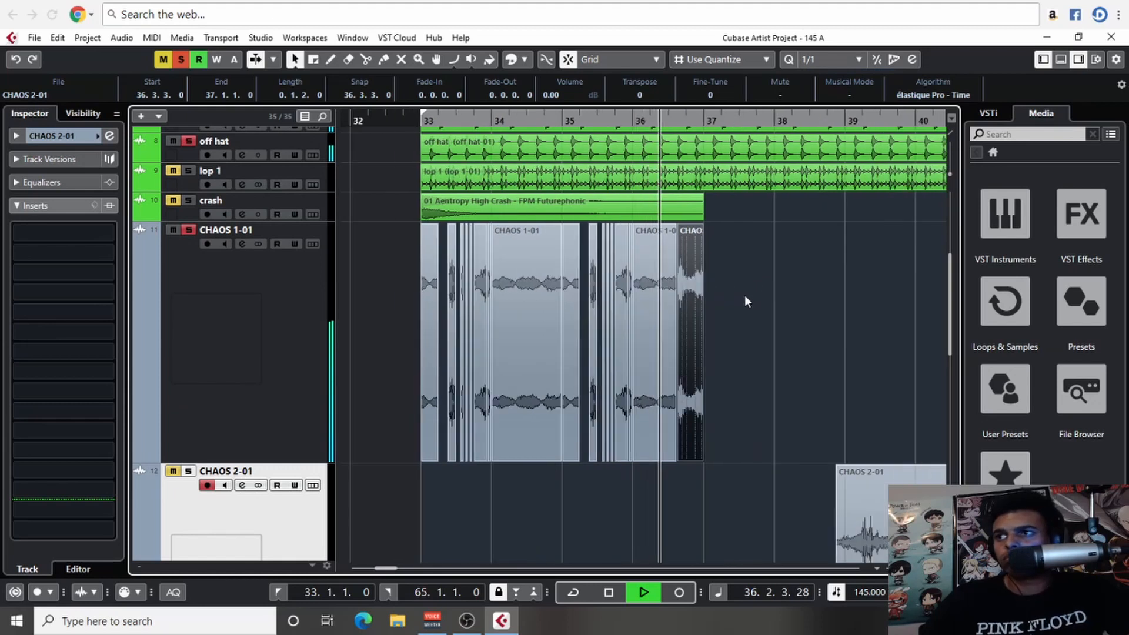
key("space")
- Select the CHAOS 1-01 range from 33.1.1 to 37.1.1 and duplicate it directly after itself, up to 41.1.1
left_click(839, 65)
left_click(841, 76)
right_click(810, 211)
left_click(808, 209)
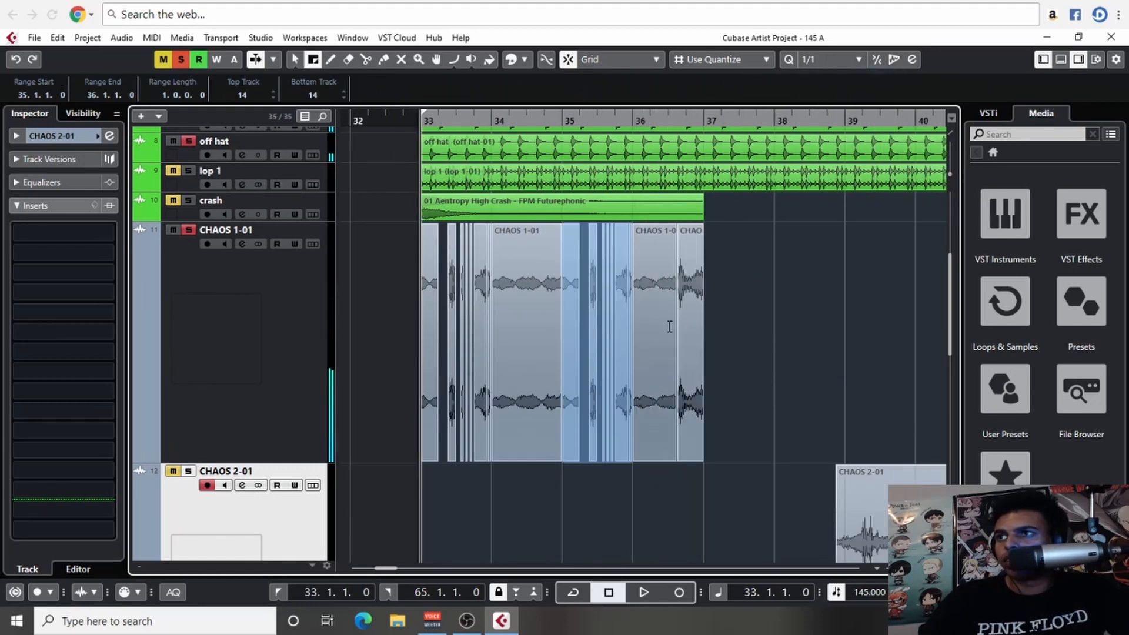
left_click_drag(699, 327, 413, 337)
scroll(769, 316, "down", 3)
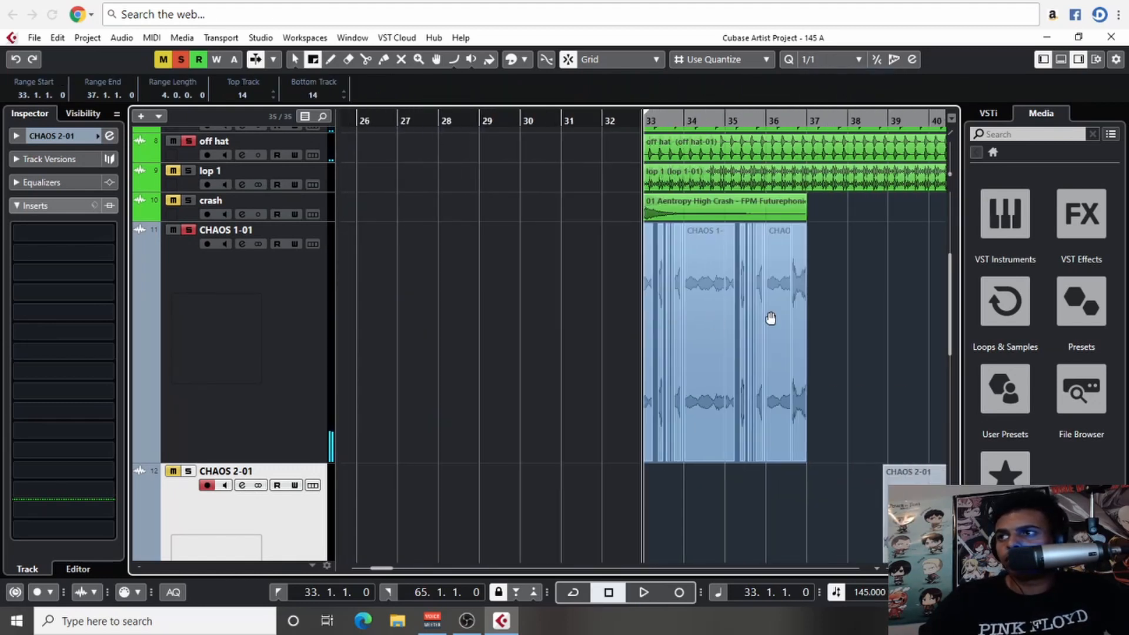
scroll(588, 345, "up", 1)
key("ctrl+d")
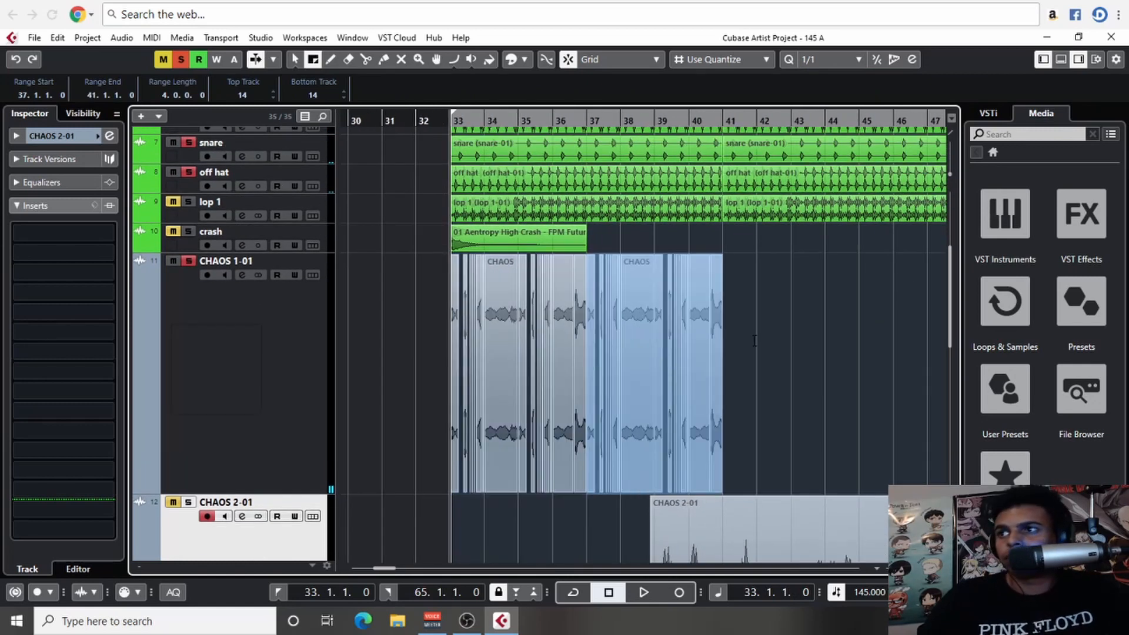
- Cycle the section from 33.1.1 to 41.1.1 and deactivate solo on all tracks
key("1")
left_click(722, 123, "alt")
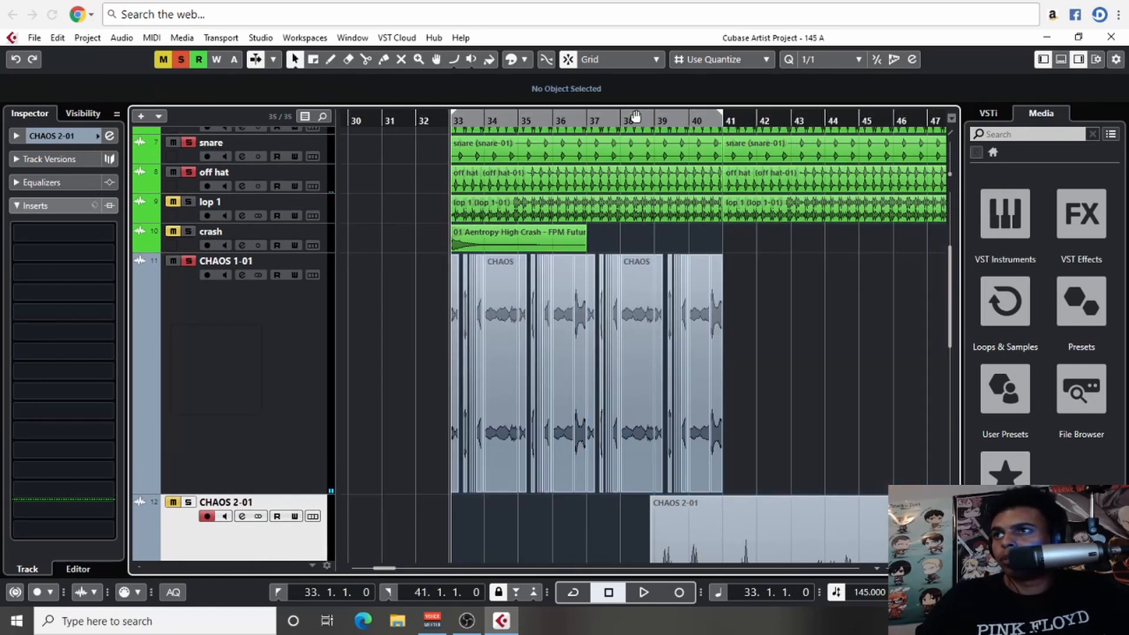
left_click(636, 116)
left_click(181, 59)
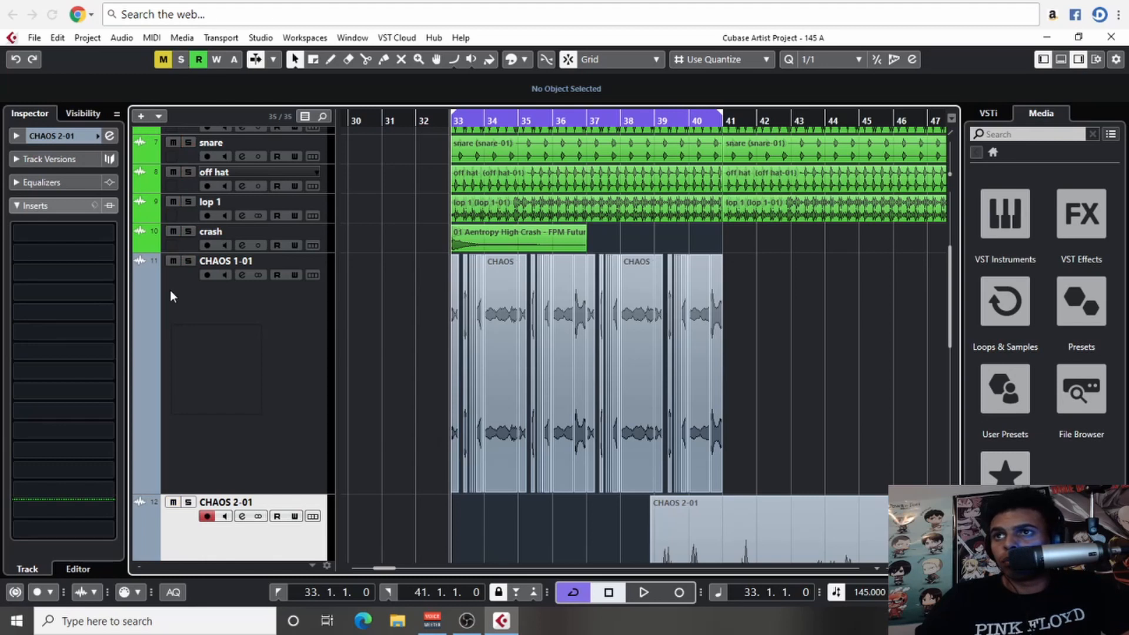
- Select the Serum_x64 01 track and play the cycled section in the full mix from 33.1.1 with CHAOS 2-01 muted
scroll(171, 290, "down", 5)
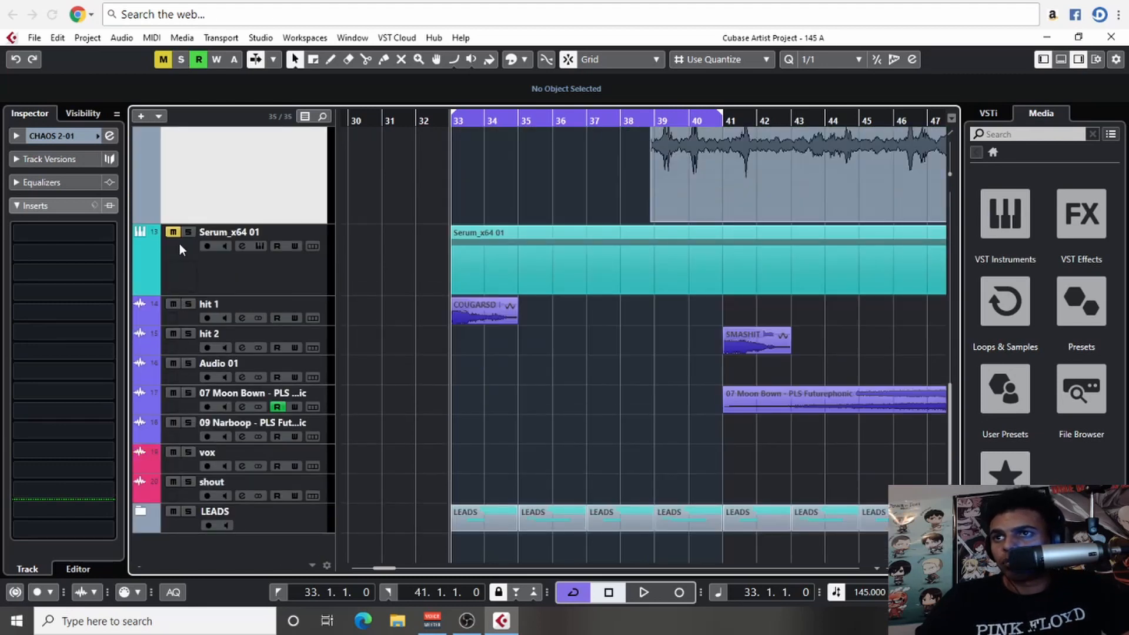
left_click(230, 277)
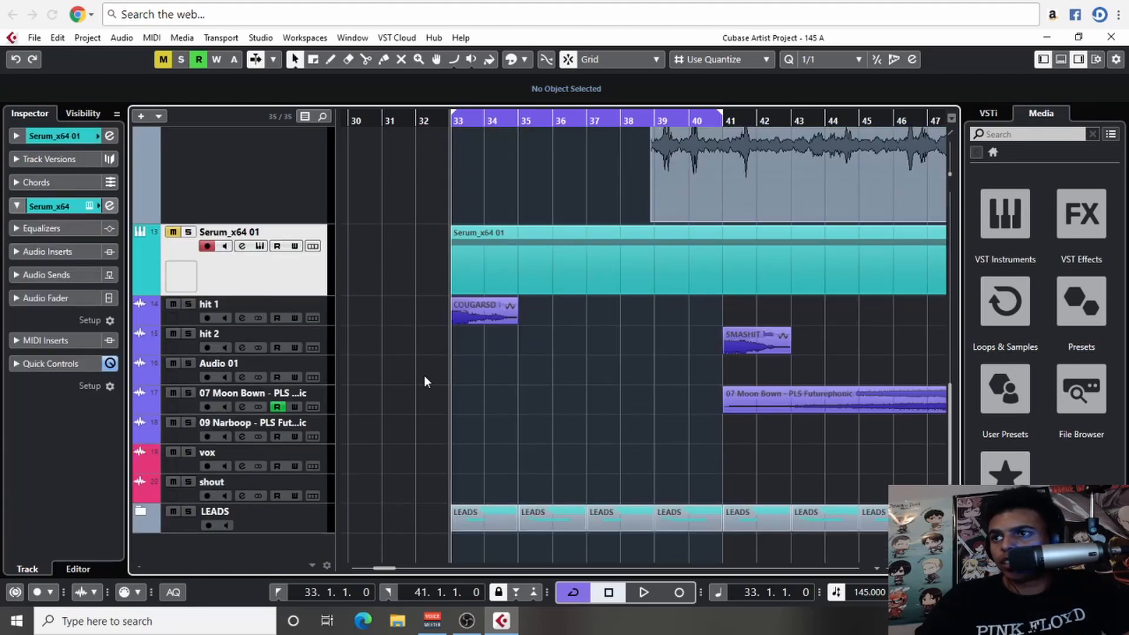
key("space")
key("g")
key("g")
key("g")
left_click_drag(636, 290, 435, 432)
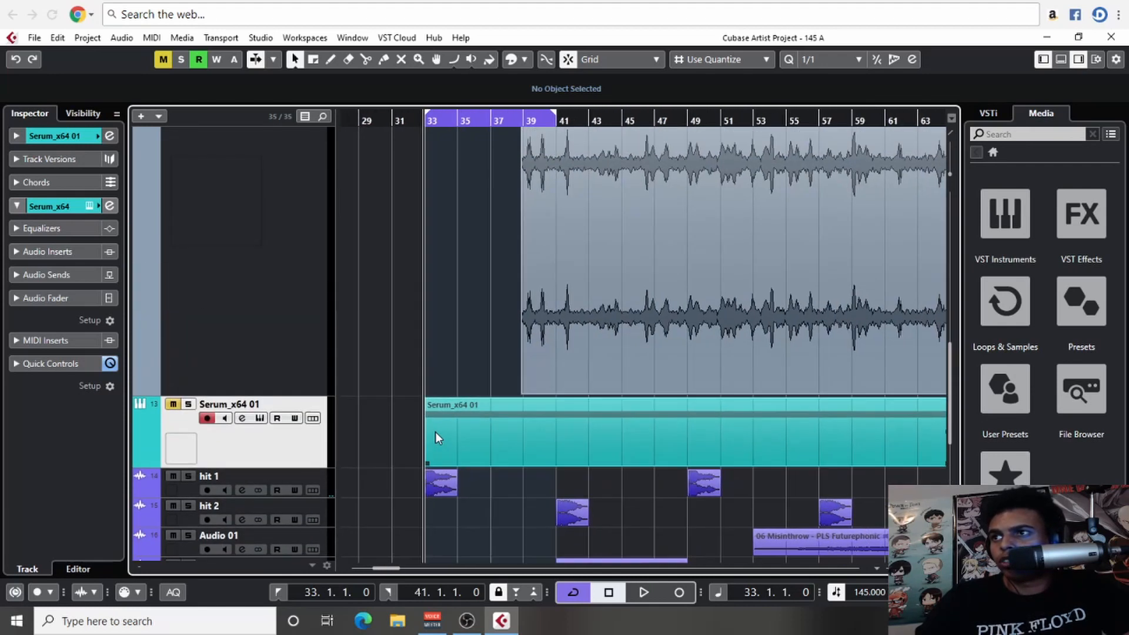
- Move the long CHAOS 2-01 audio event to start at 41.1.1, clear of the arranged slices, and deselect it
left_click_drag(531, 222, 452, 371)
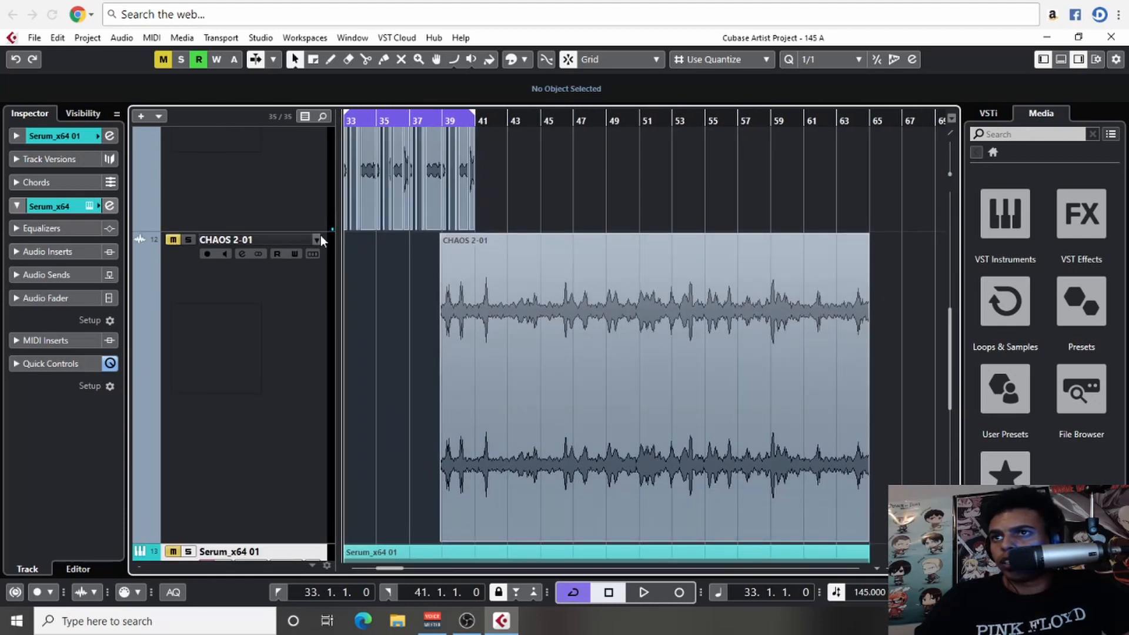
scroll(524, 329, "up", 4)
left_click_drag(531, 405, 555, 411)
scroll(531, 327, "up", 4)
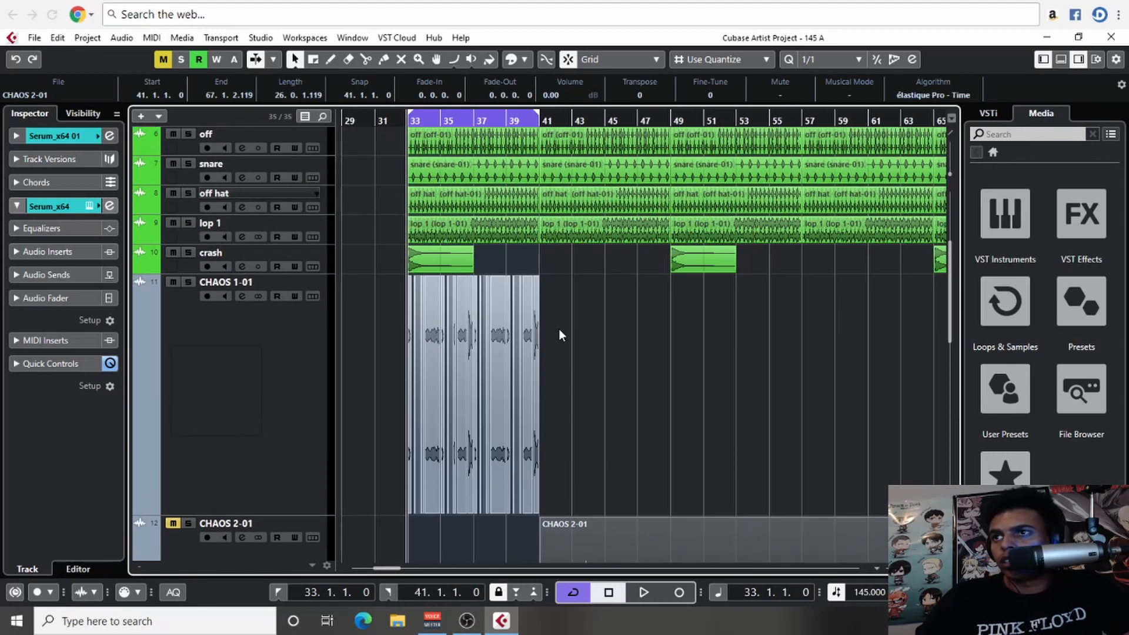
left_click_drag(578, 318, 281, 347)
left_click_drag(741, 348, 466, 340)
left_click(378, 351)
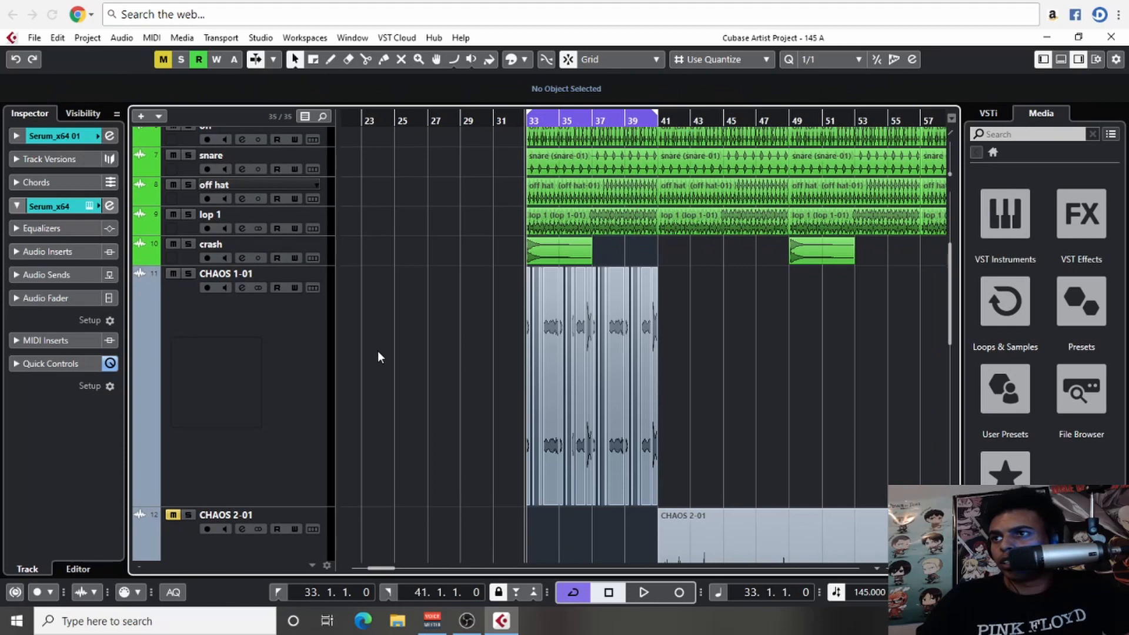
- Set the CHAOS 1-01 track's colour to purple, Color 13
left_click(140, 382)
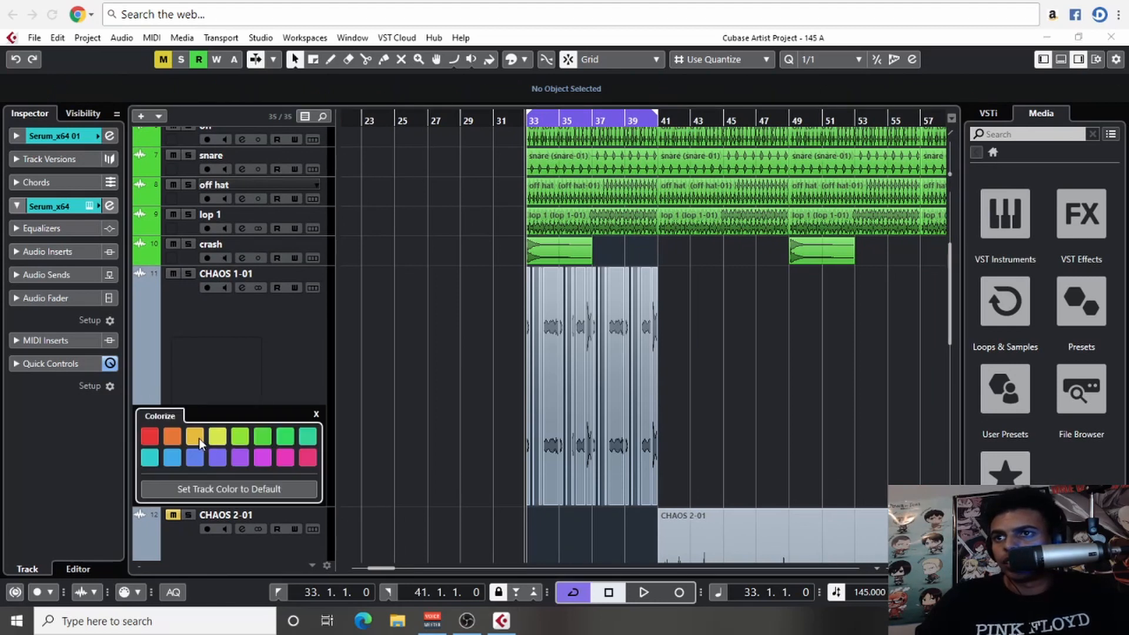
left_click(214, 459)
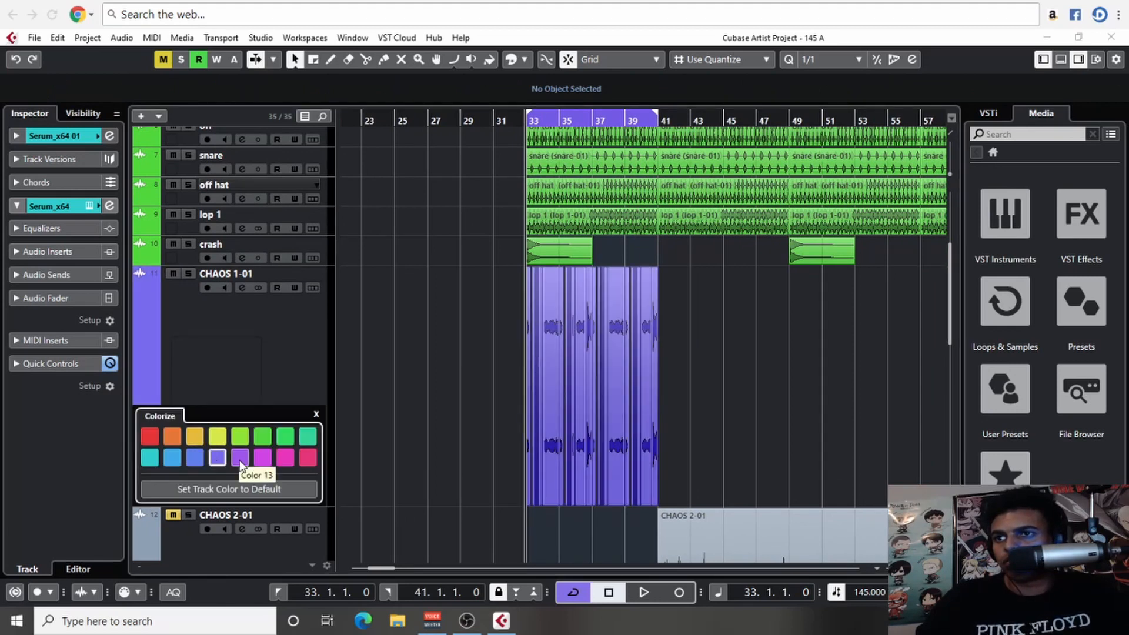
left_click(240, 457)
left_click(384, 367)
- Select the CHAOS 1-01 track and load FabFilter Pro-Q 3 in its first insert slot
key("h")
key("h")
key("h")
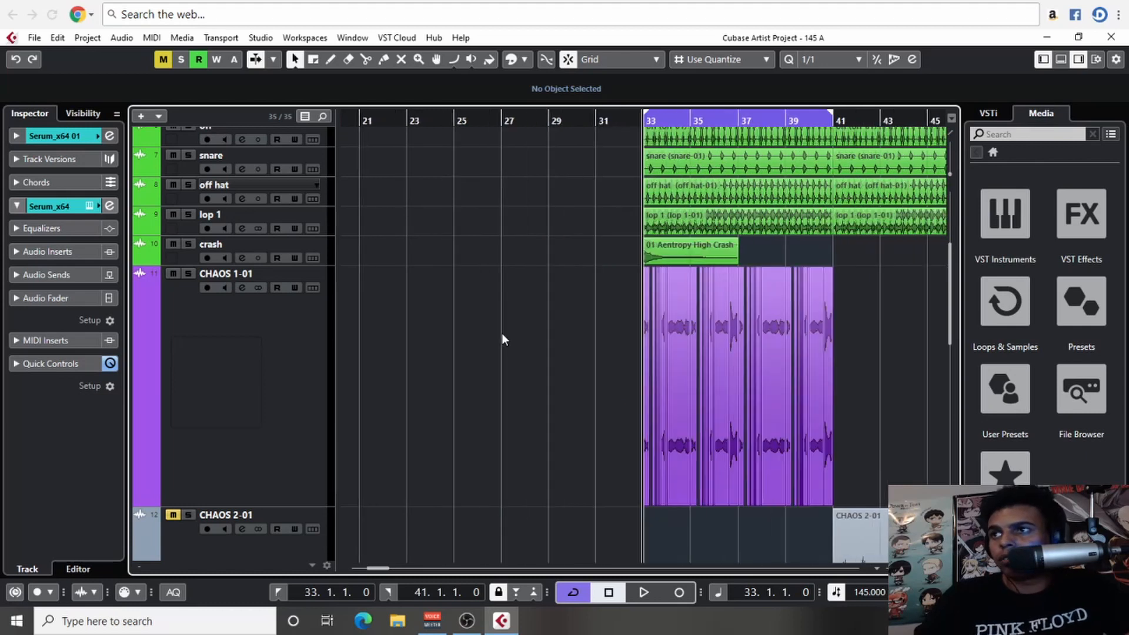
scroll(494, 327, "up", 1)
scroll(411, 323, "right", 3)
scroll(353, 333, "down", 1)
left_click(262, 412)
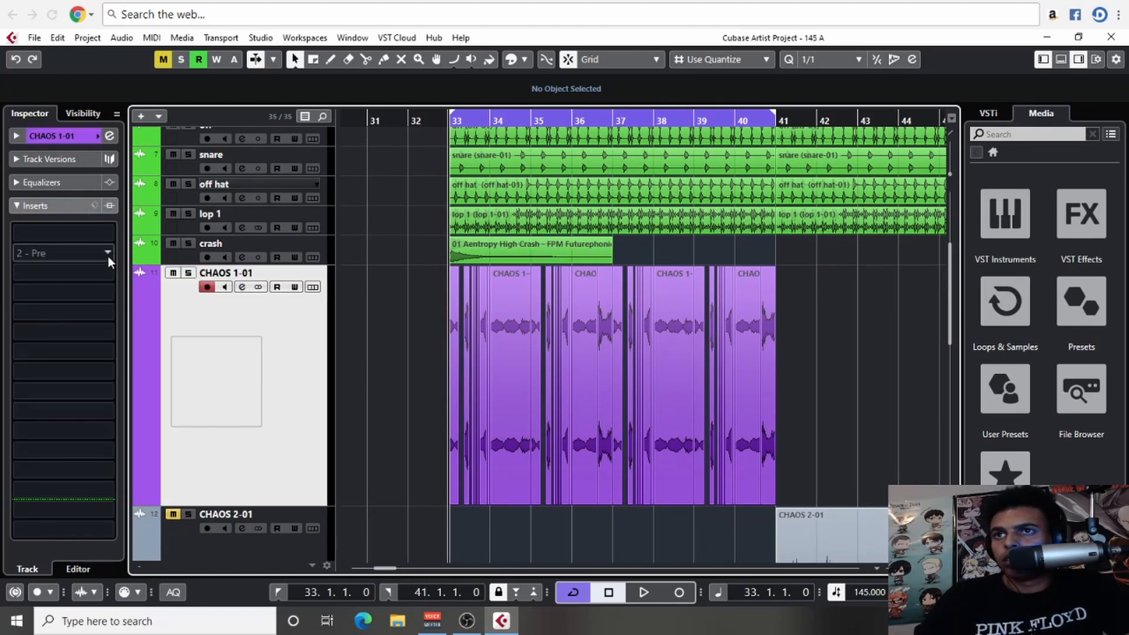
left_click(76, 234)
type("EQ")
left_click(88, 325)
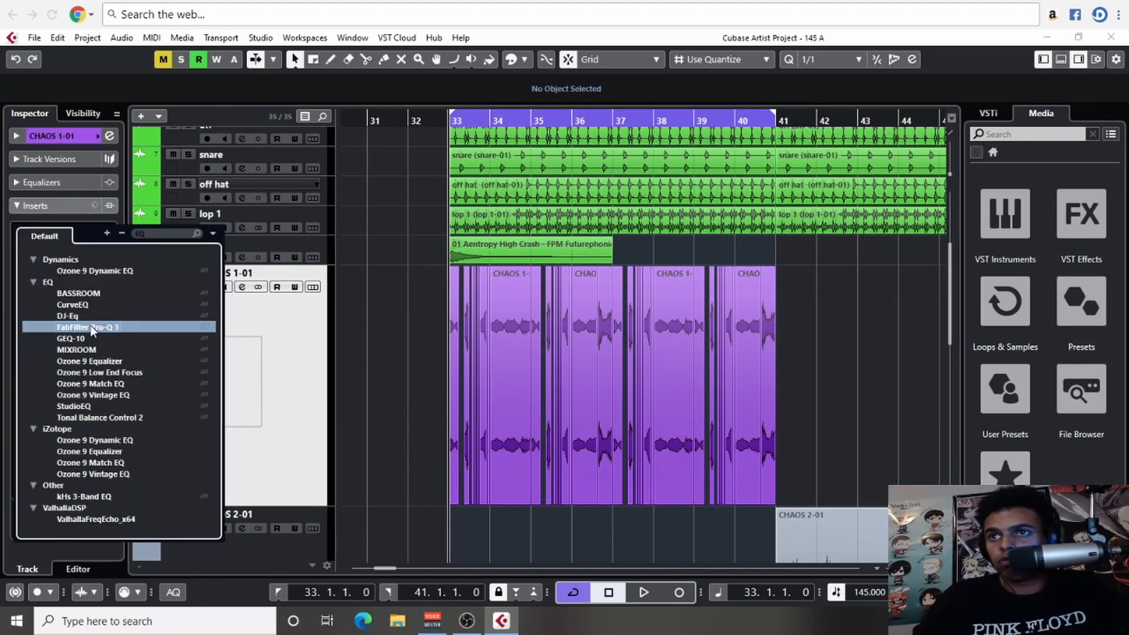
- Load Brickwall Limiter in the track's fifth insert slot, enable its automatic release, and close the plug-in window
left_click(57, 312)
type("br")
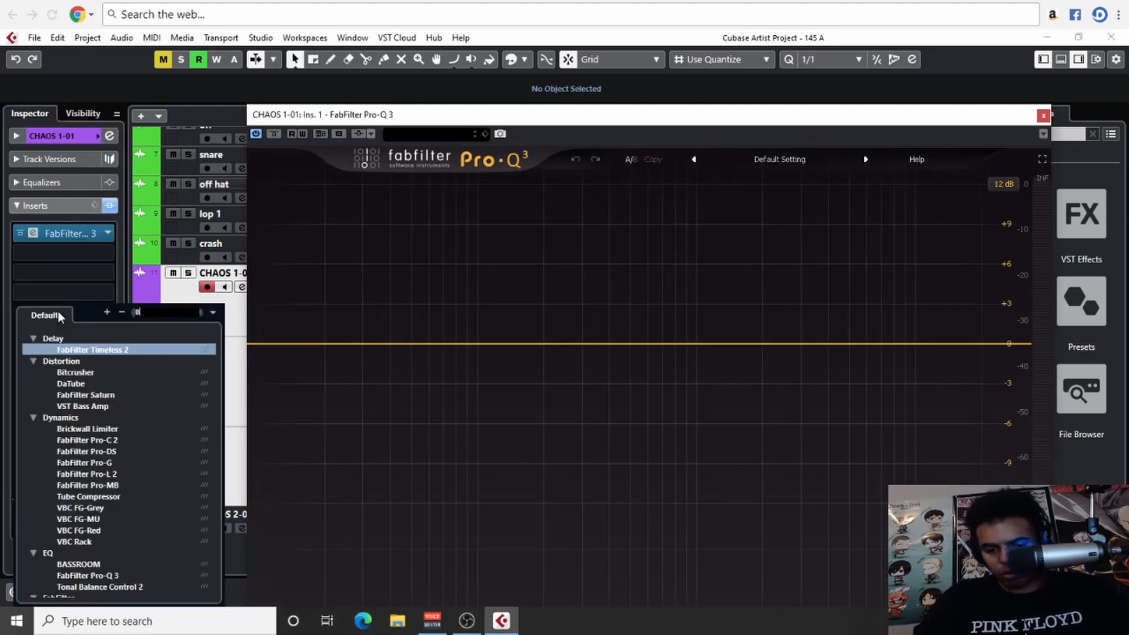
left_click(100, 348)
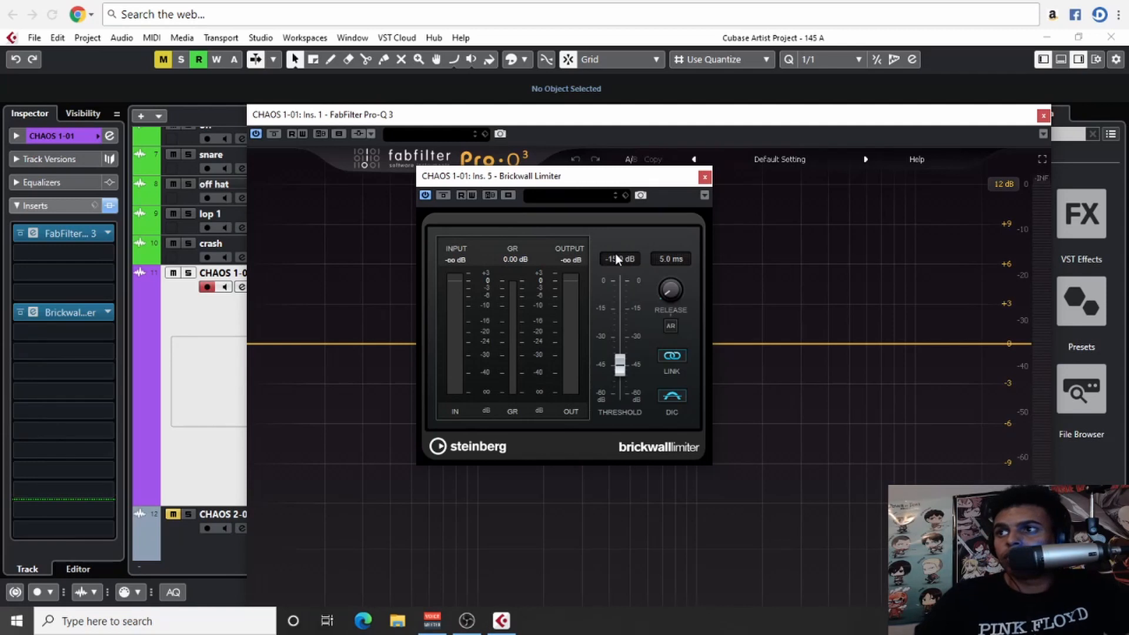
left_click(670, 326)
left_click(704, 177)
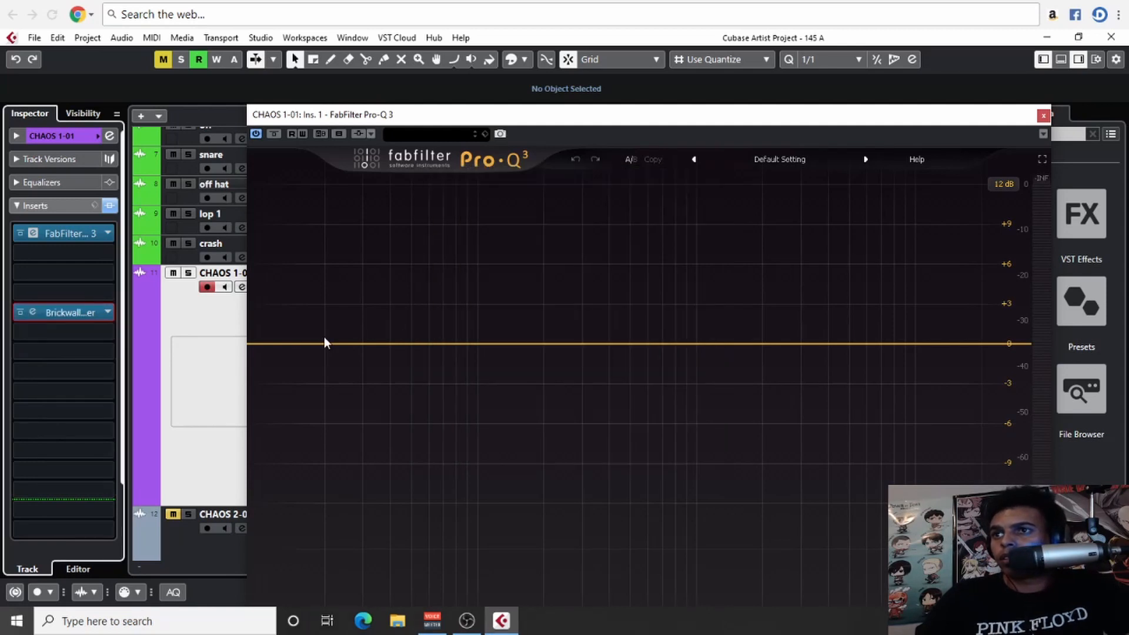
- Add a 12 dB/oct low cut at 200 Hz in Pro-Q 3 and close its window
left_click(275, 343)
type("20")
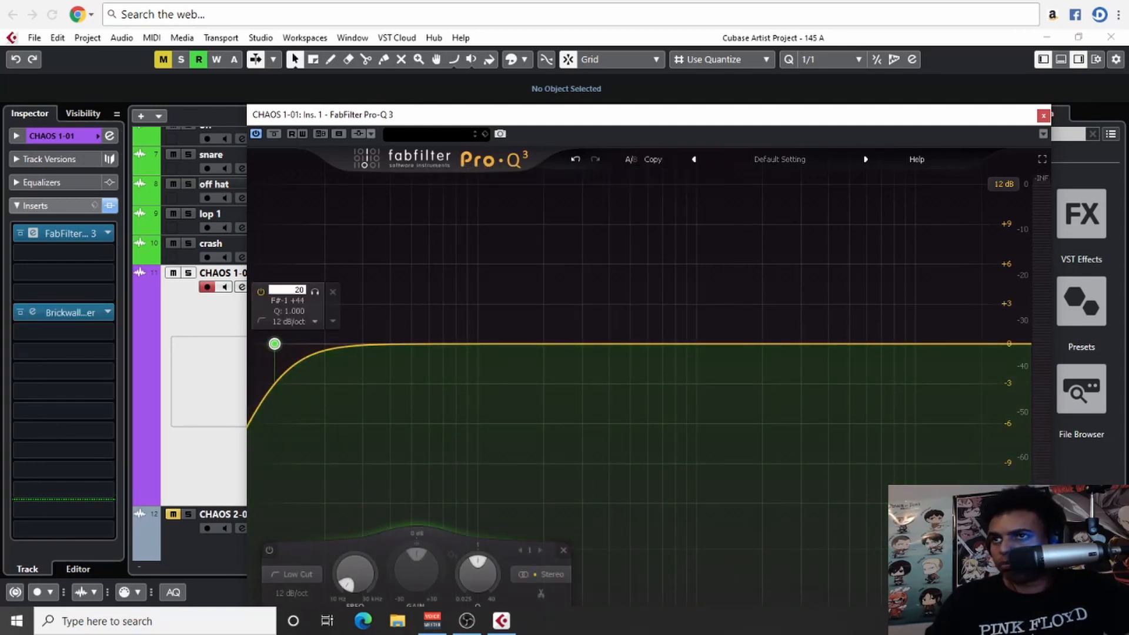
type("0")
key("Return")
left_click(1043, 116)
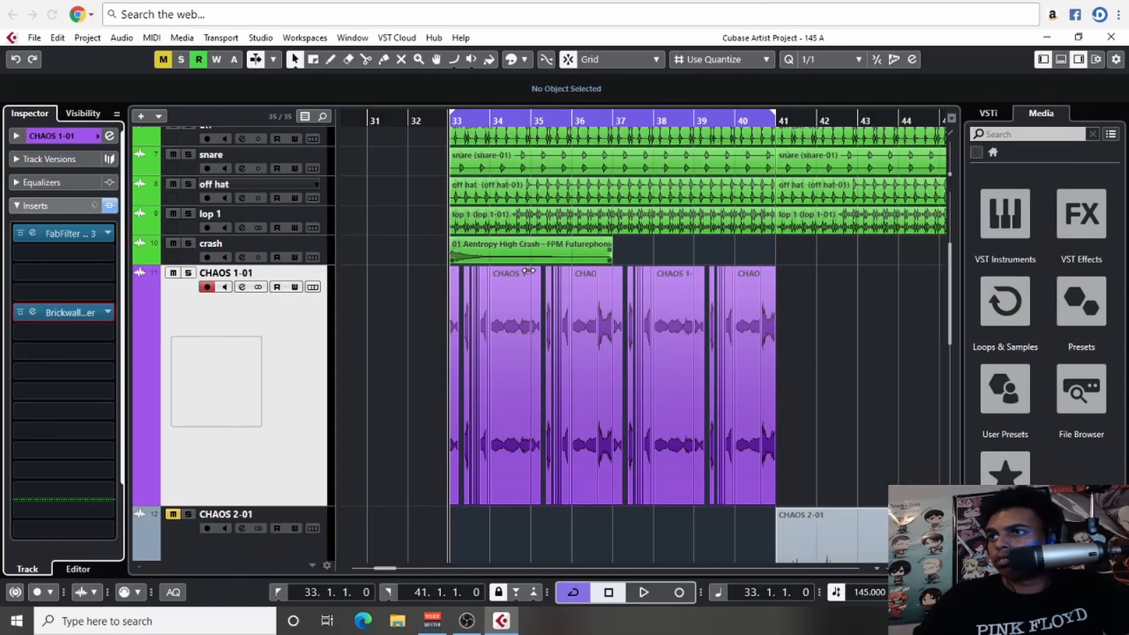
- Play the cycled section briefly and show the CHAOS 1-01 channel fader to check its level
key("space")
key("space")
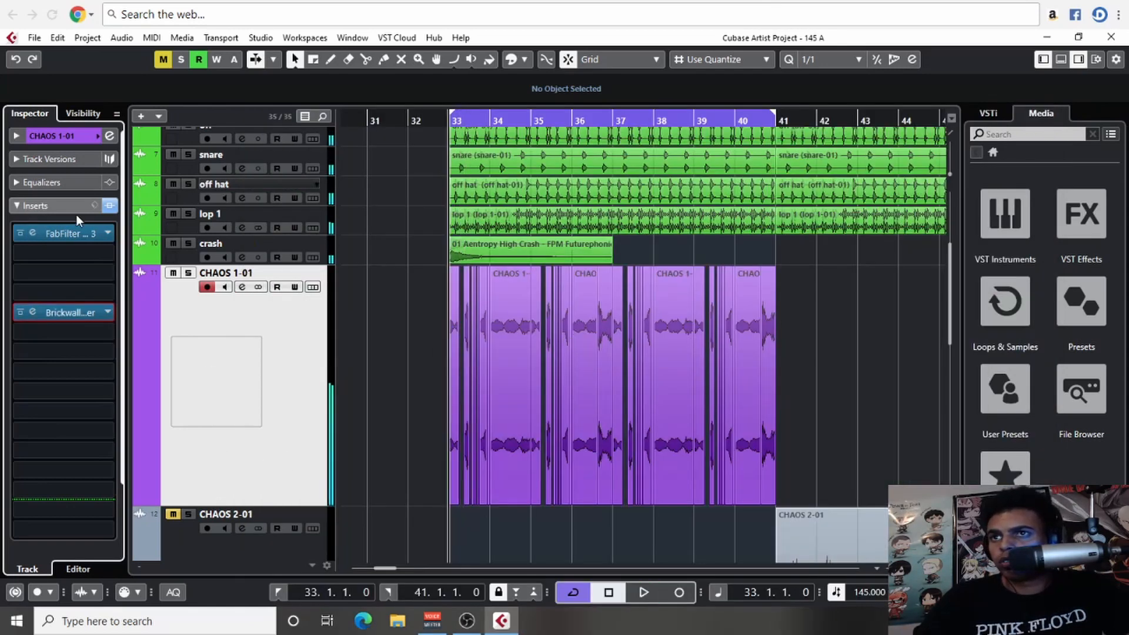
left_click(75, 206)
left_click(66, 250)
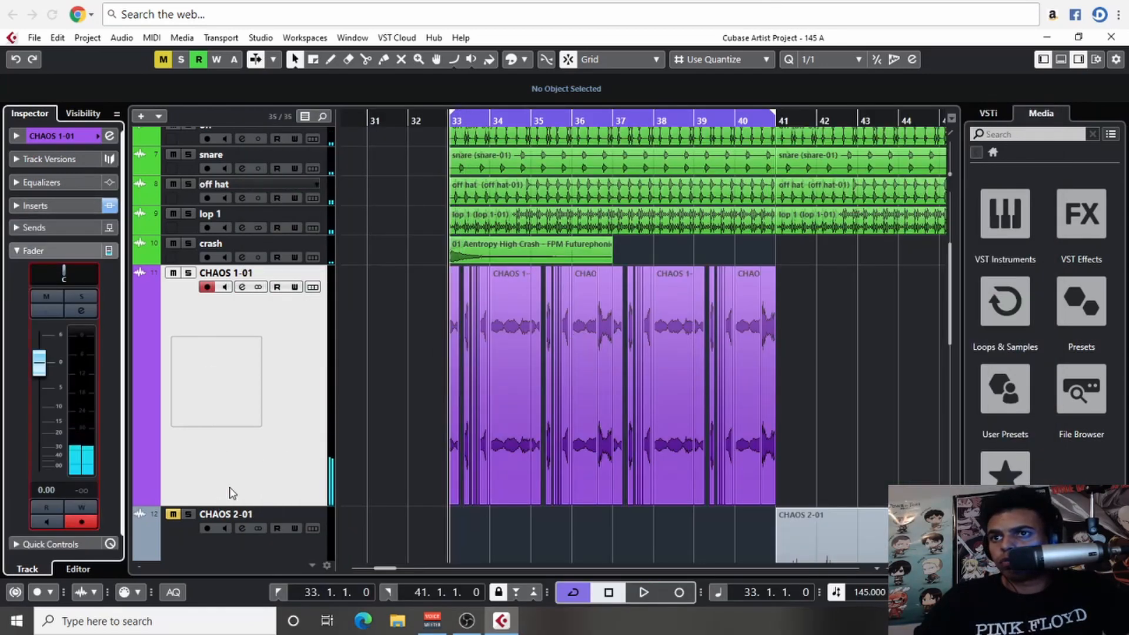
- Play the cycled section from 33.1.1 in the full mix and follow the CHAOS 1-01 slices up to bar 41
scroll(239, 403, "down", 5)
key("space")
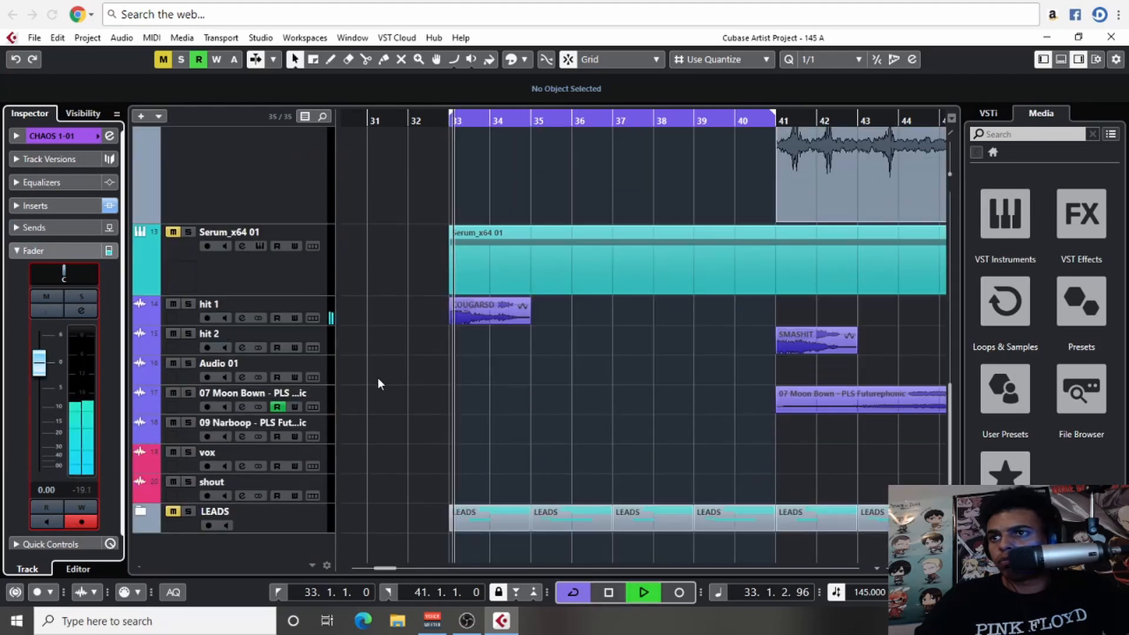
scroll(524, 371, "up", 8)
scroll(530, 366, "down", 2)
scroll(506, 356, "right", 1)
key("h")
key("h")
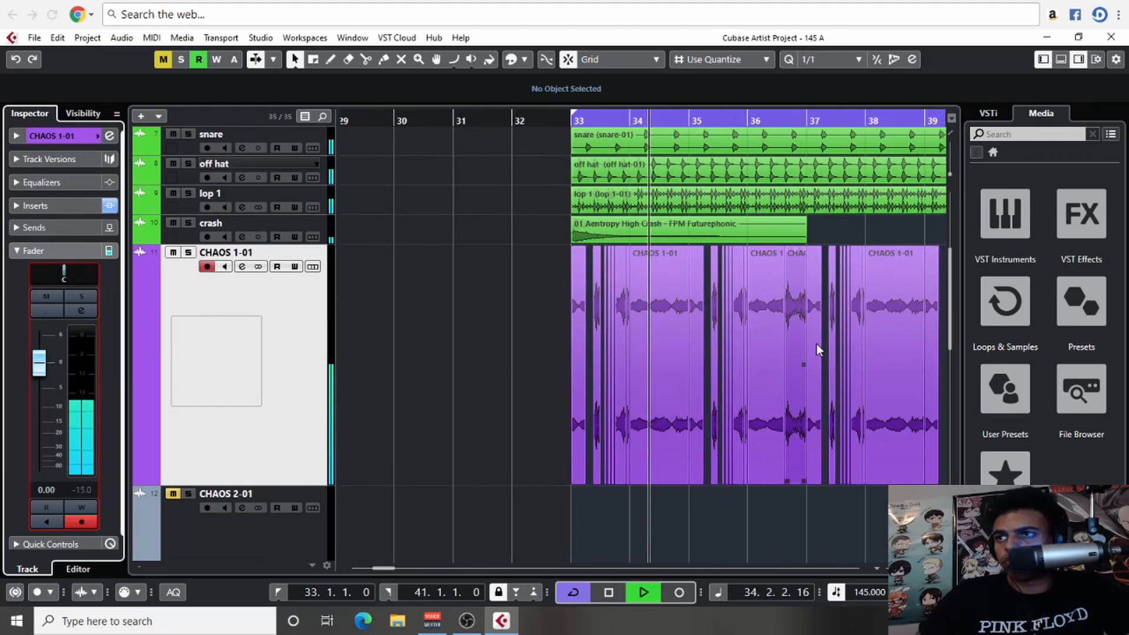
key("h")
scroll(816, 349, "right", 2)
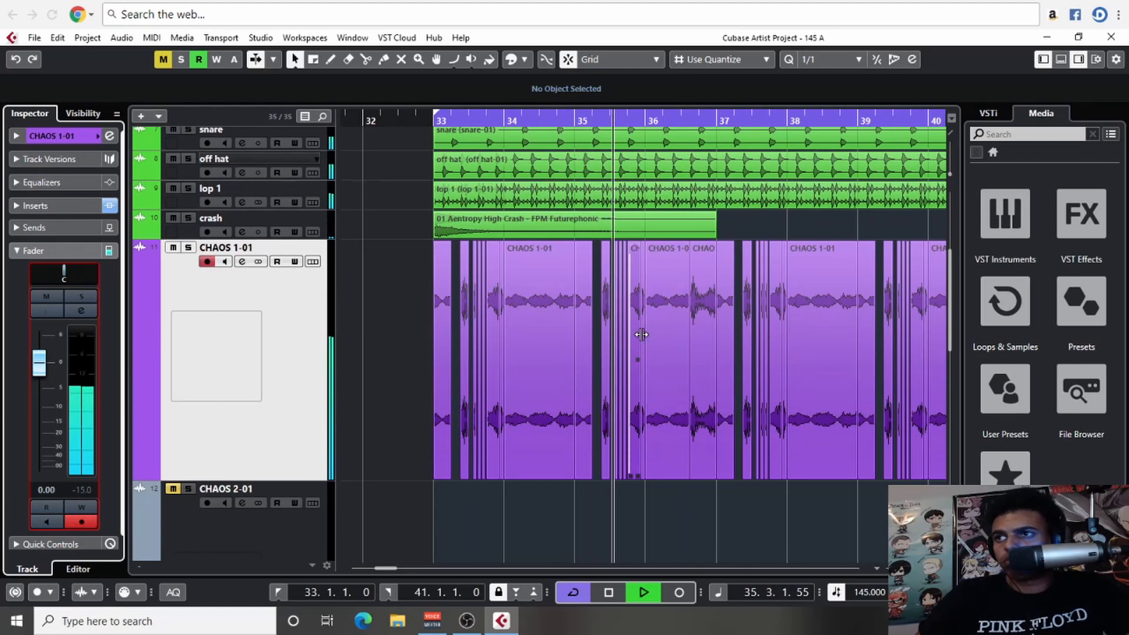
scroll(742, 297, "right", 2)
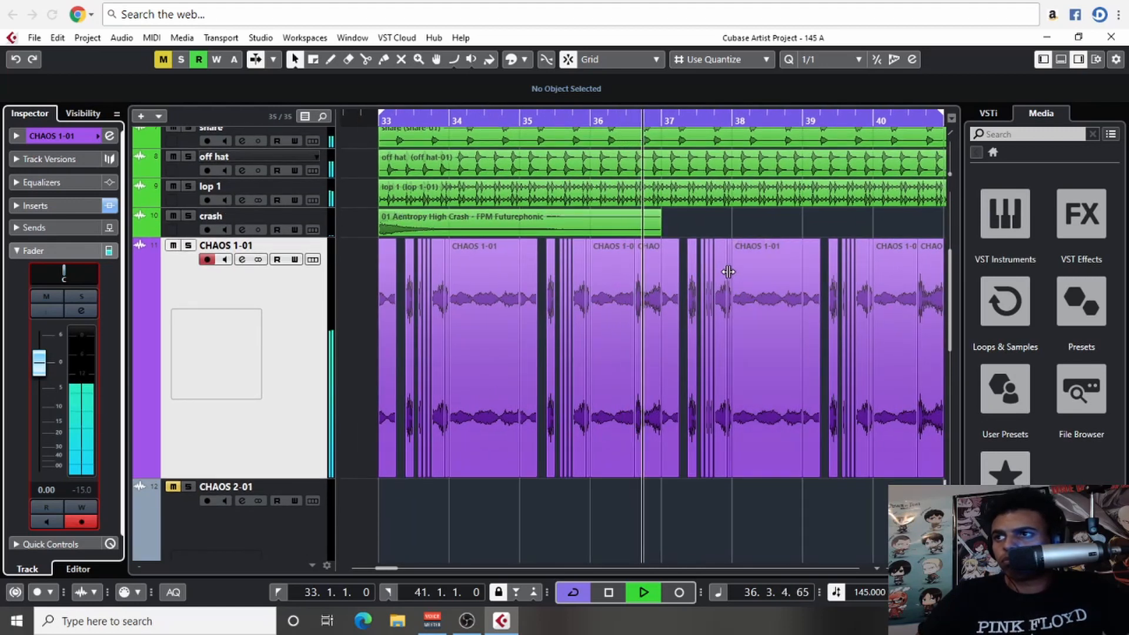
key("g")
key("g")
key("g")
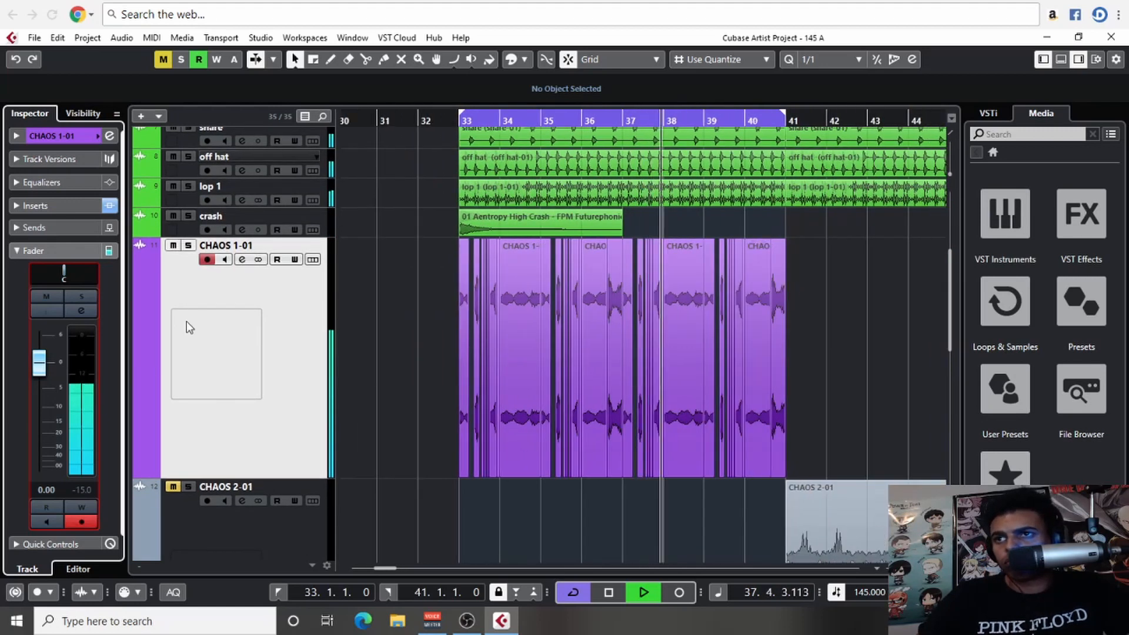
- Stop playback and load ValhallaVintageVerb in the second insert slot of CHAOS 1-01
left_click(63, 209)
key("space")
left_click(61, 252)
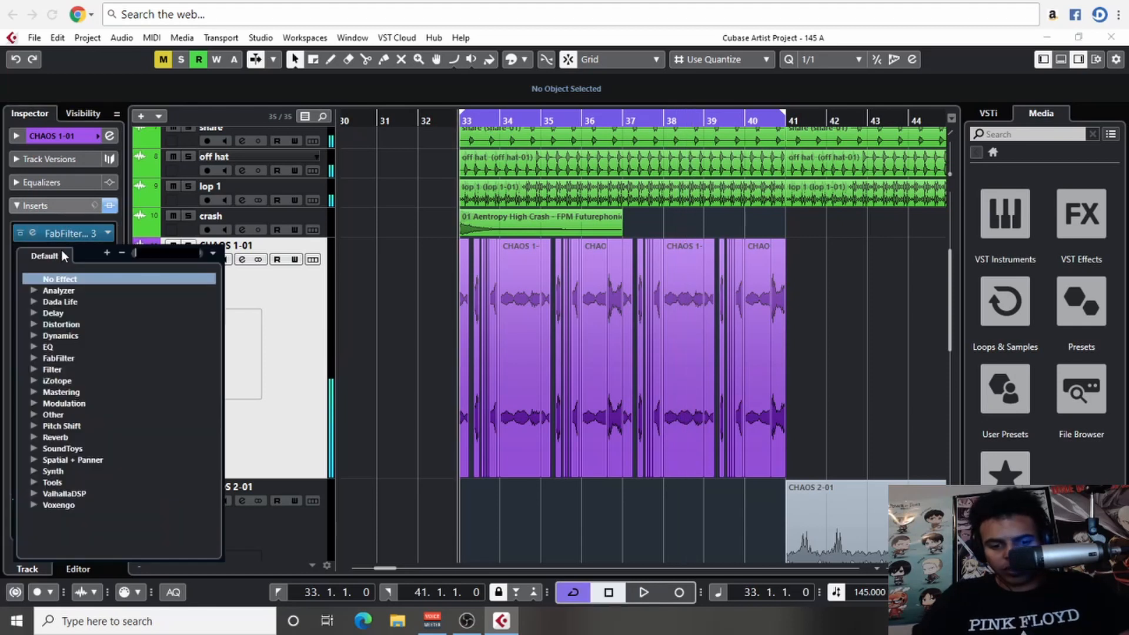
type("REV")
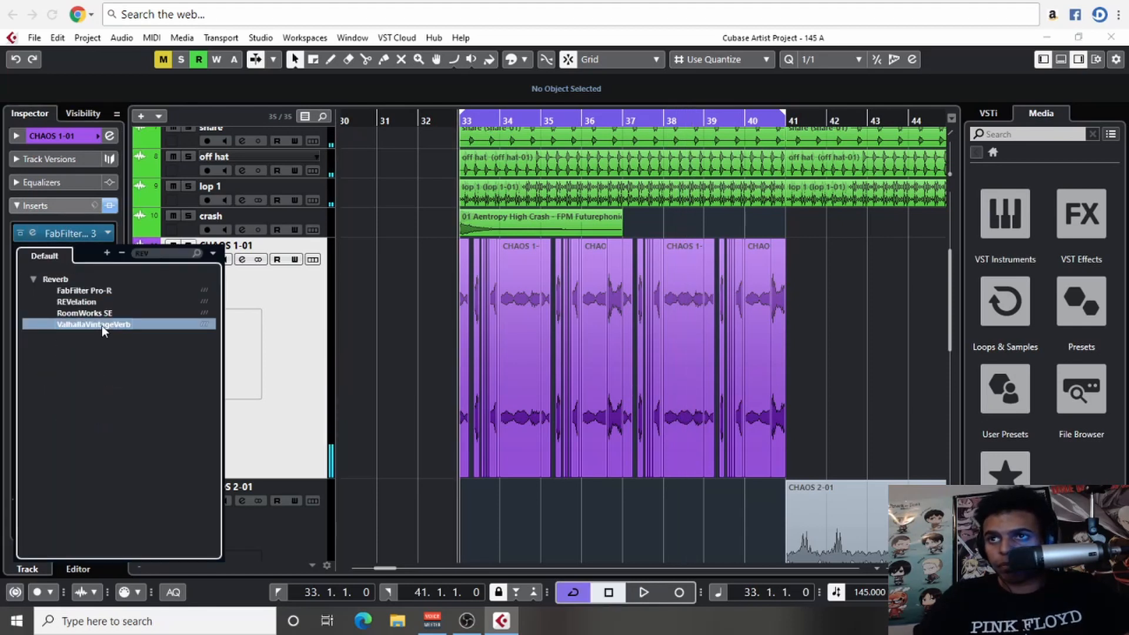
left_click(101, 325)
- Set the reverb's mix to 27.6 %, predelay to 0 ms and decay to 0.92 s during playback, and close its window
left_click_drag(278, 297, 265, 402)
left_click_drag(337, 350, 323, 522)
left_click_drag(363, 328, 365, 308)
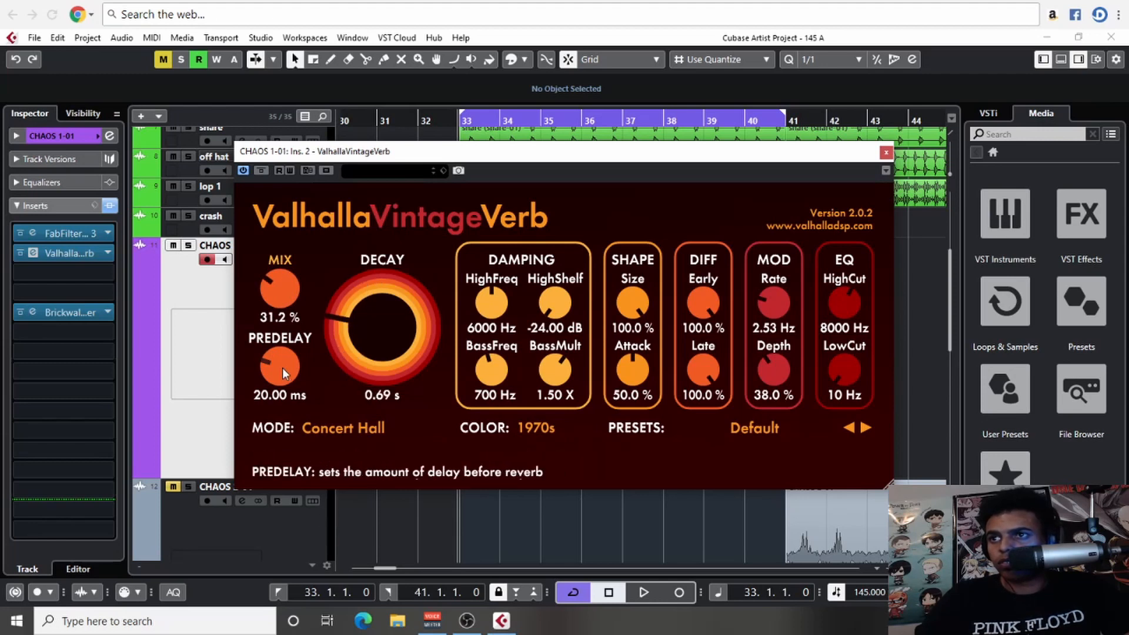
left_click_drag(282, 368, 282, 406)
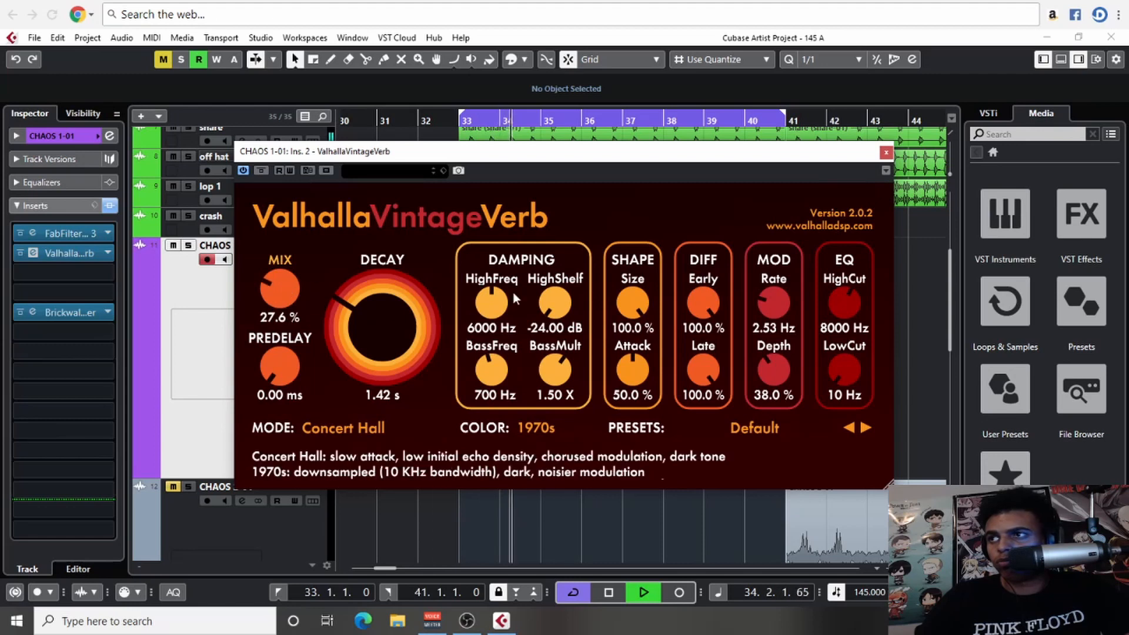
left_click_drag(385, 318, 386, 327)
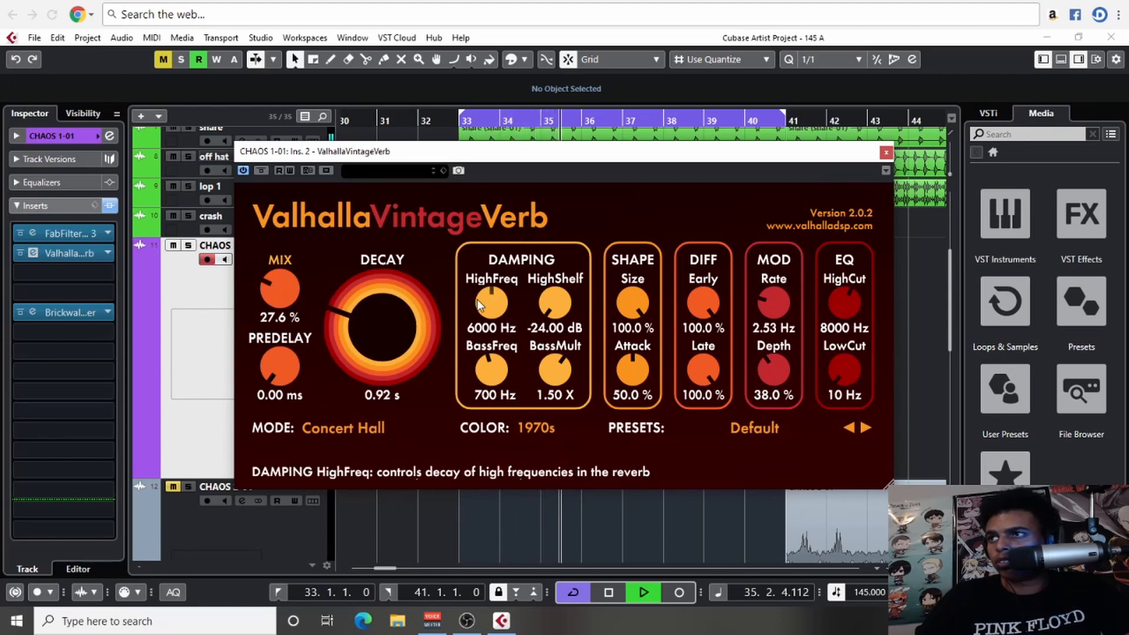
left_click(886, 153)
- Set the quantize grid value to 1/16 and stop playback
key("h")
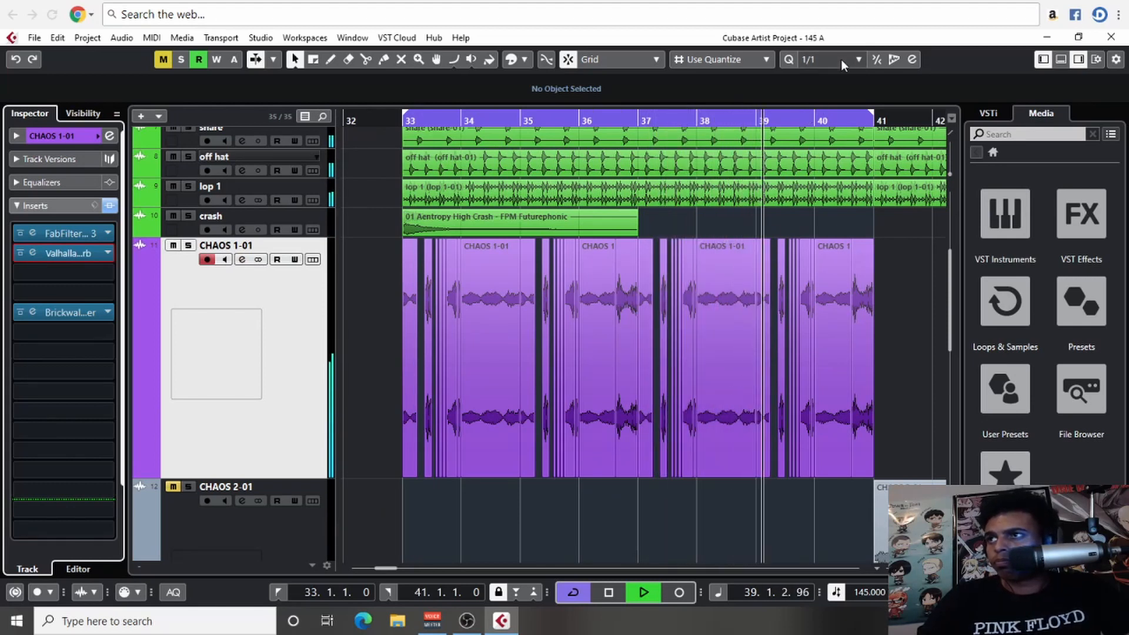
scroll(841, 59, "down", 3)
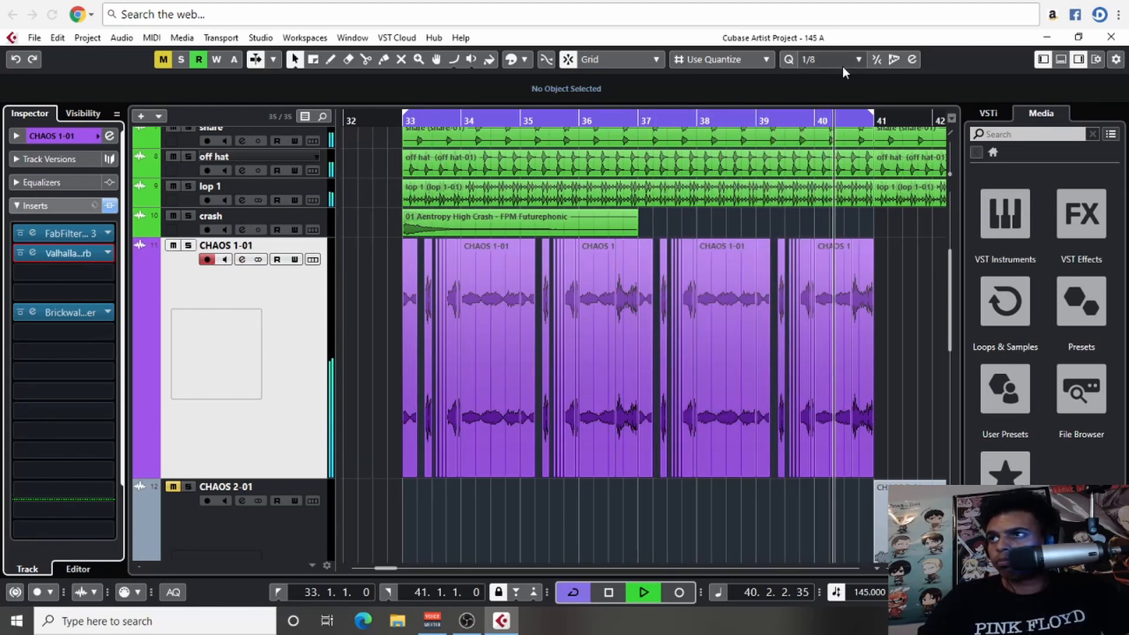
scroll(842, 62, "down", 1)
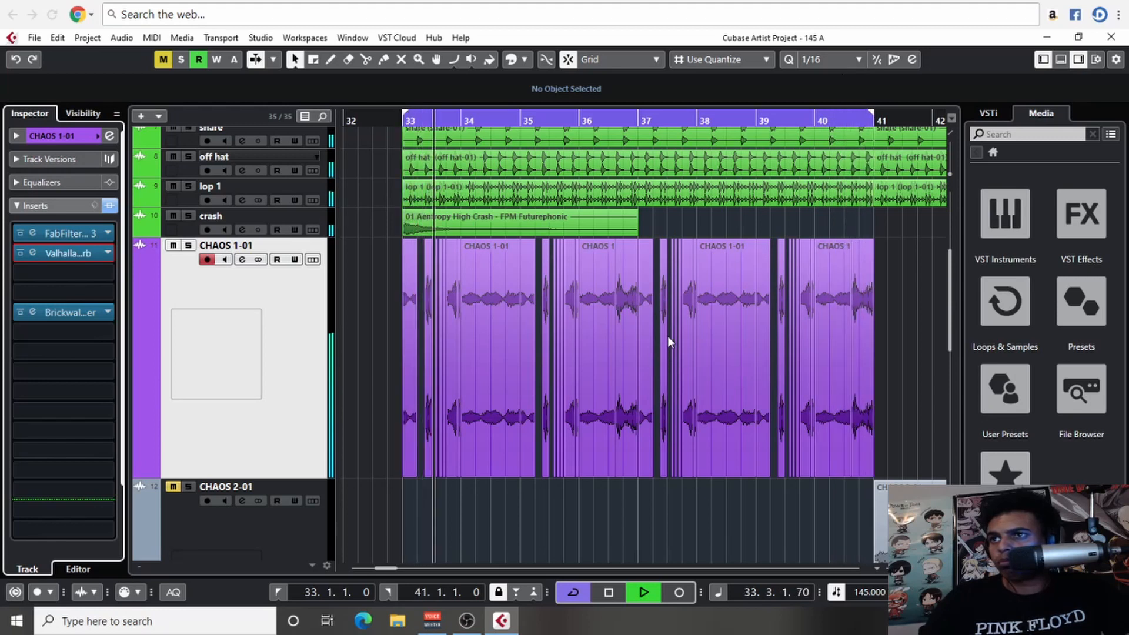
left_click(848, 58)
left_click(845, 76)
key("space")
- Examine the CHAOS 1-01 slices from bar 33 to 36 up close against the 1/16 grid
key("h")
scroll(838, 61, "down", 4)
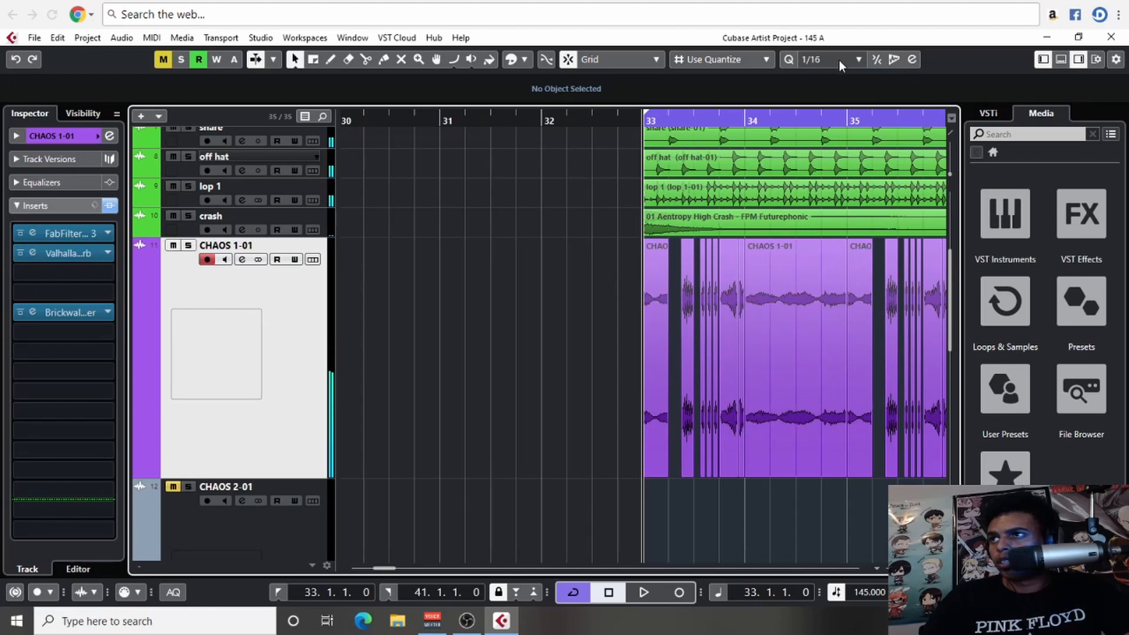
scroll(705, 364, "down", 5)
key("h")
key("h")
key("h")
scroll(711, 295, "right", 5)
scroll(529, 400, "up", 3)
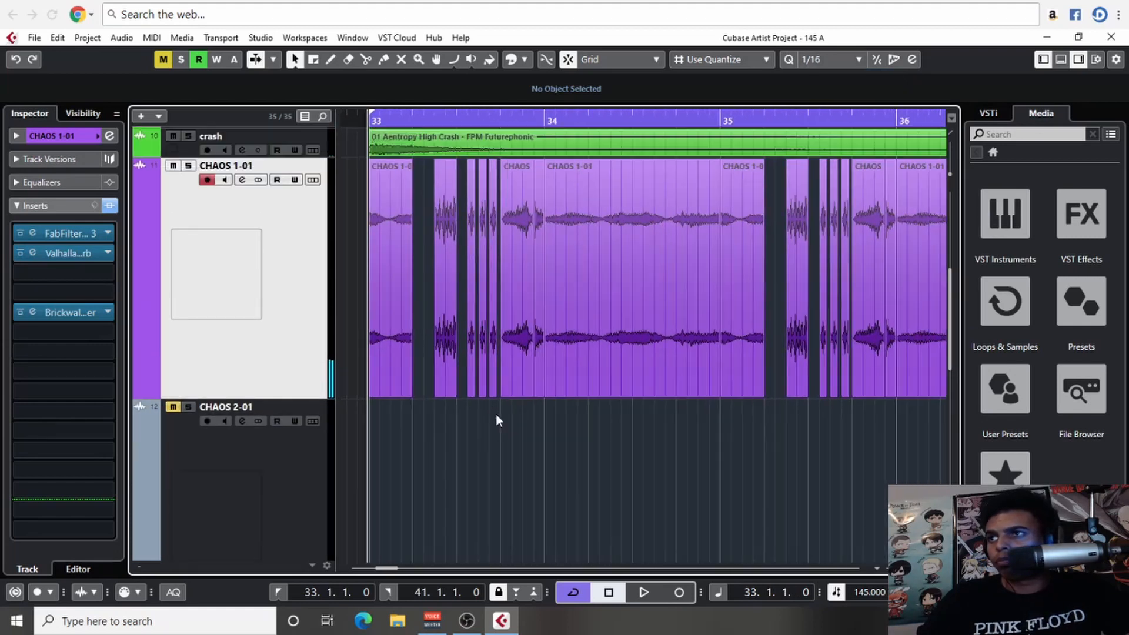
scroll(496, 420, "up", 1)
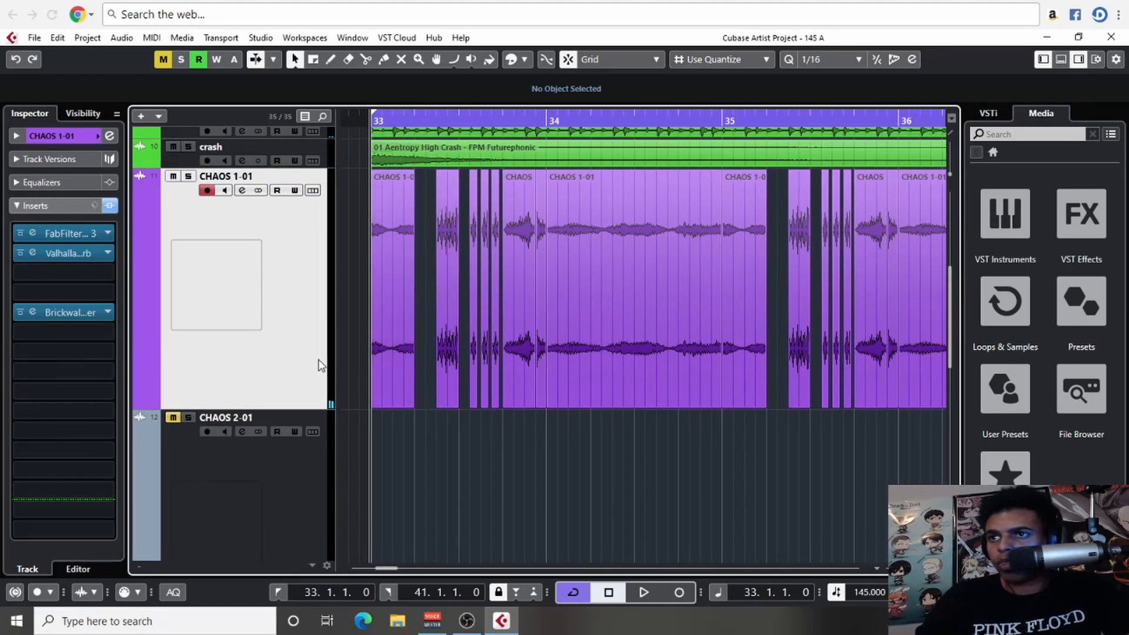
- Try duplicating the CHAOS 1-01 track with its events, and undo the duplication
right_click(310, 338)
left_click(359, 309)
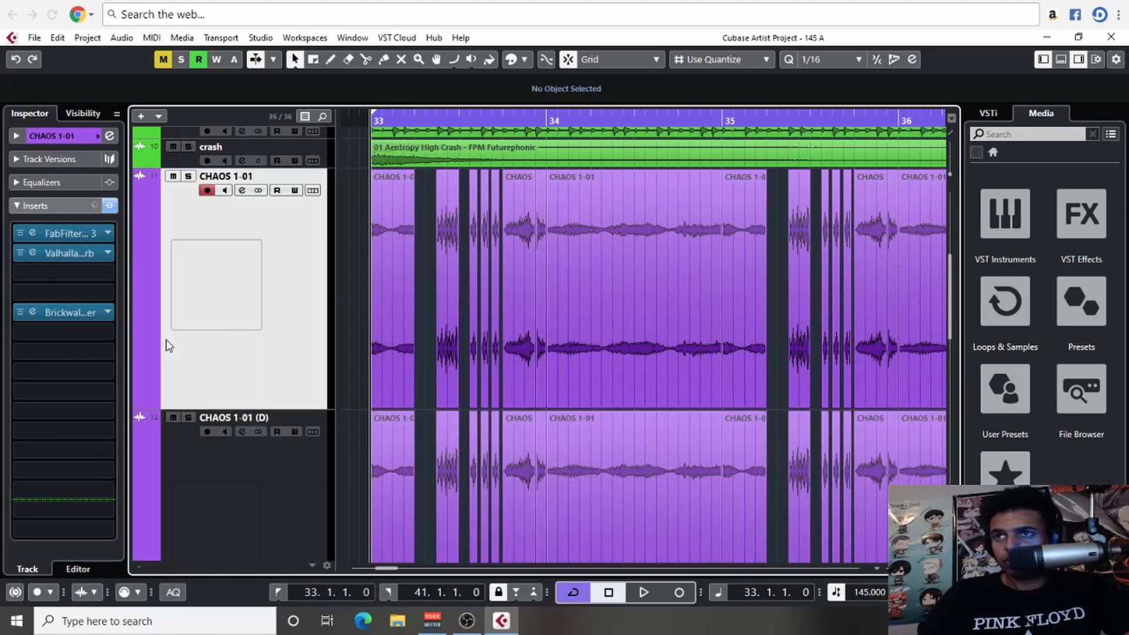
key("ctrl+z")
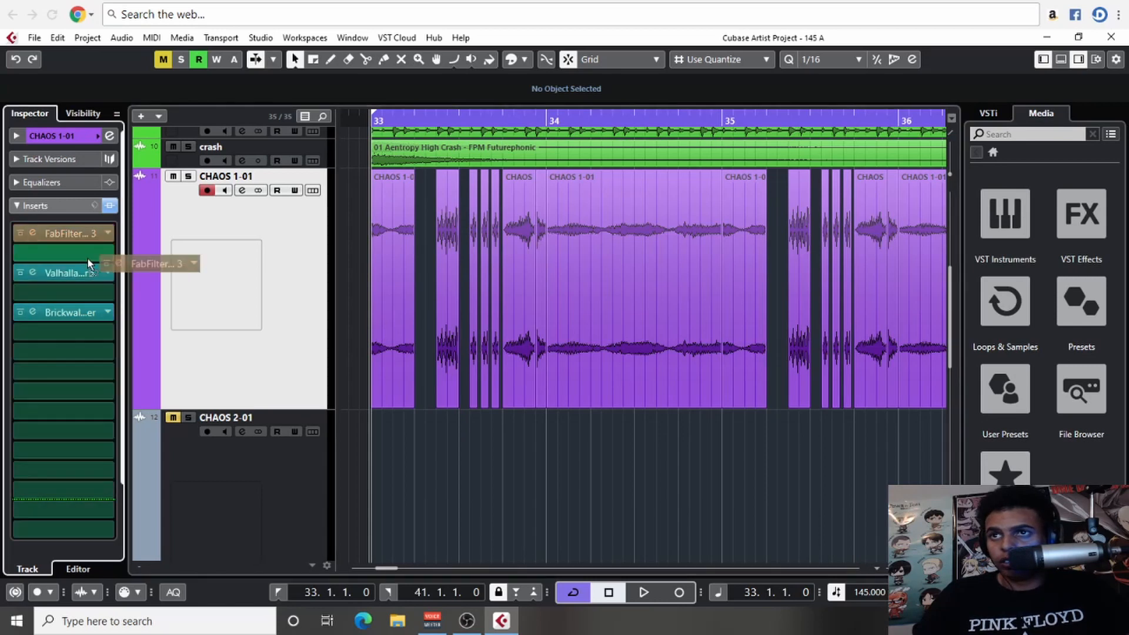
- Load Bitcrusher in the first insert slot of CHAOS 1-01, ahead of Pro-Q 3 and the reverb
left_click(84, 240)
type("BIT")
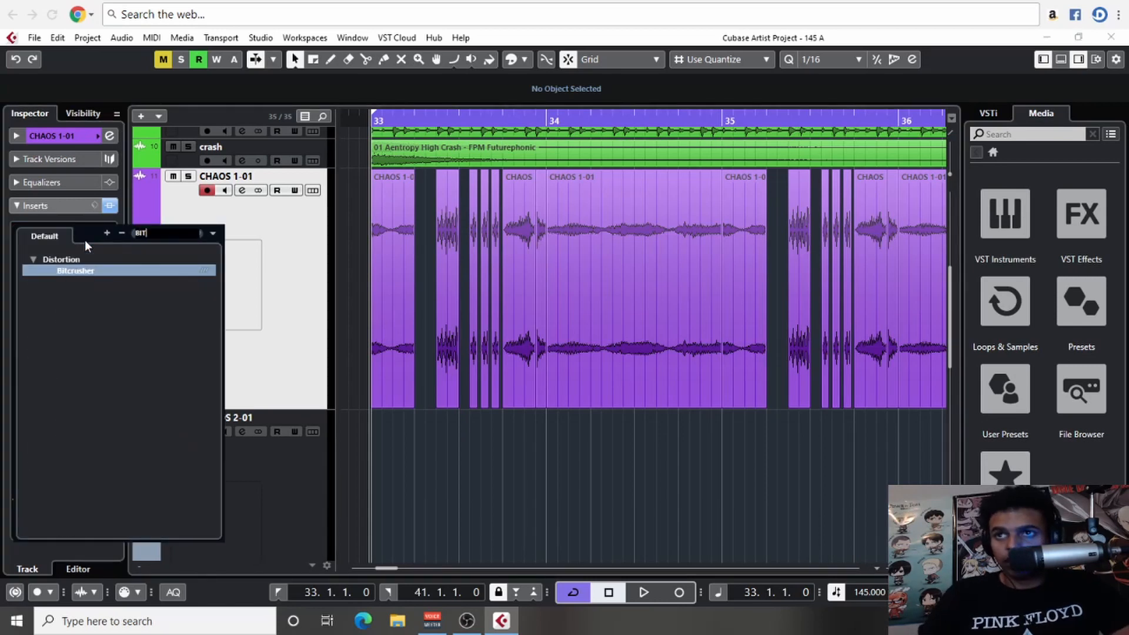
left_click(105, 274)
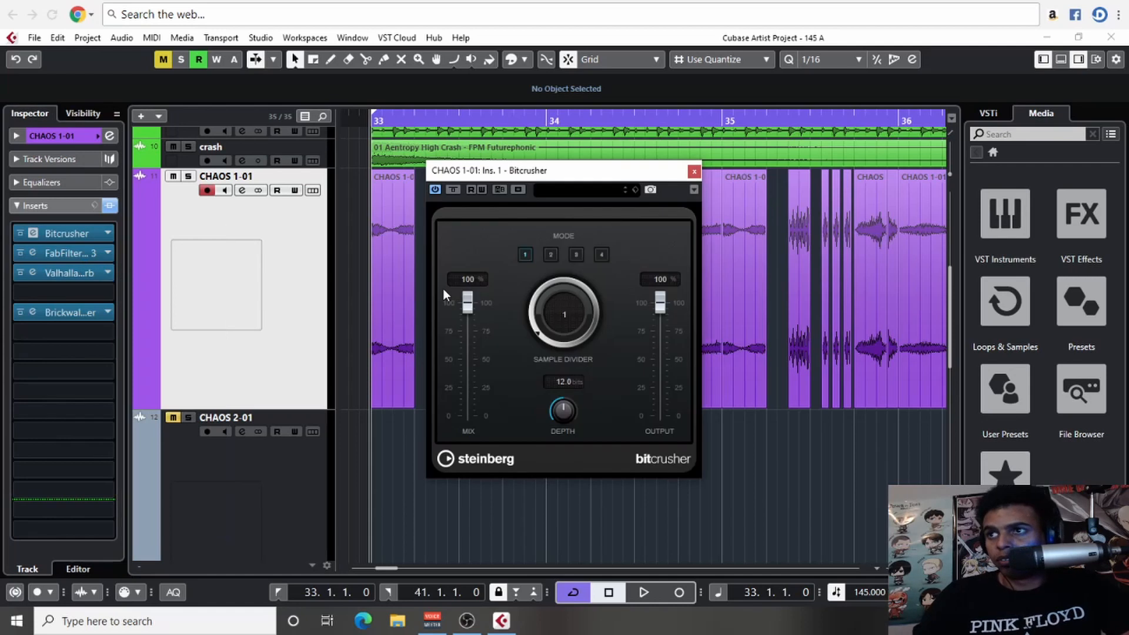
- Raise Bitcrusher's sample divider to about 7 while the cycled section plays, and close the plug-in window
key("space")
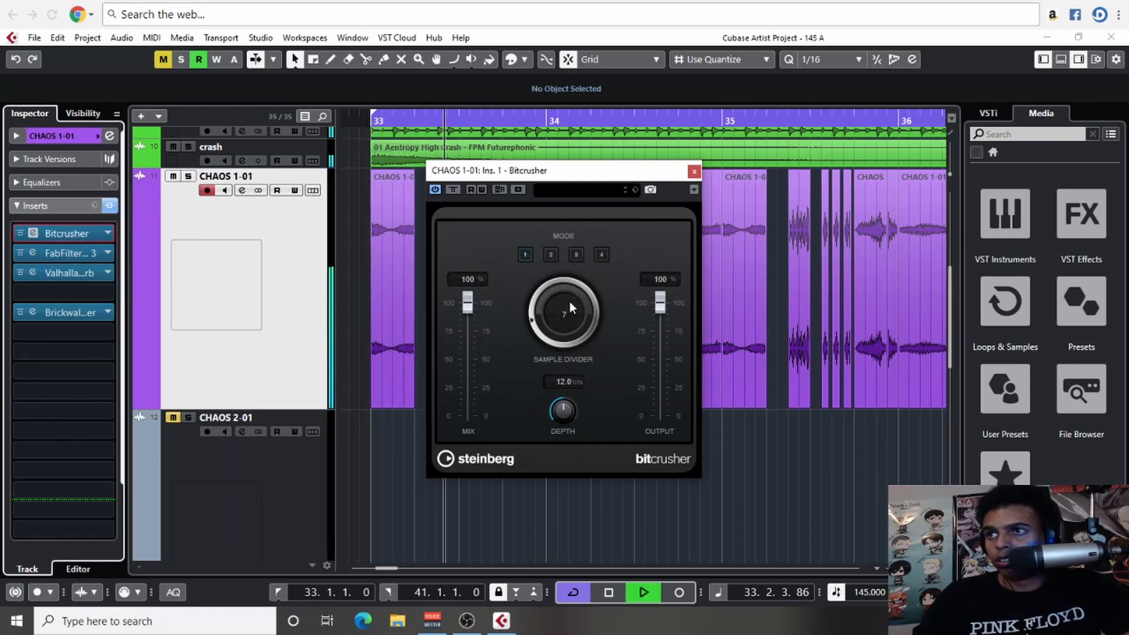
mouse_move(570, 300)
left_mouse_down()
mouse_move(573, 315)
mouse_move(570, 299)
left_mouse_up()
left_click(694, 171)
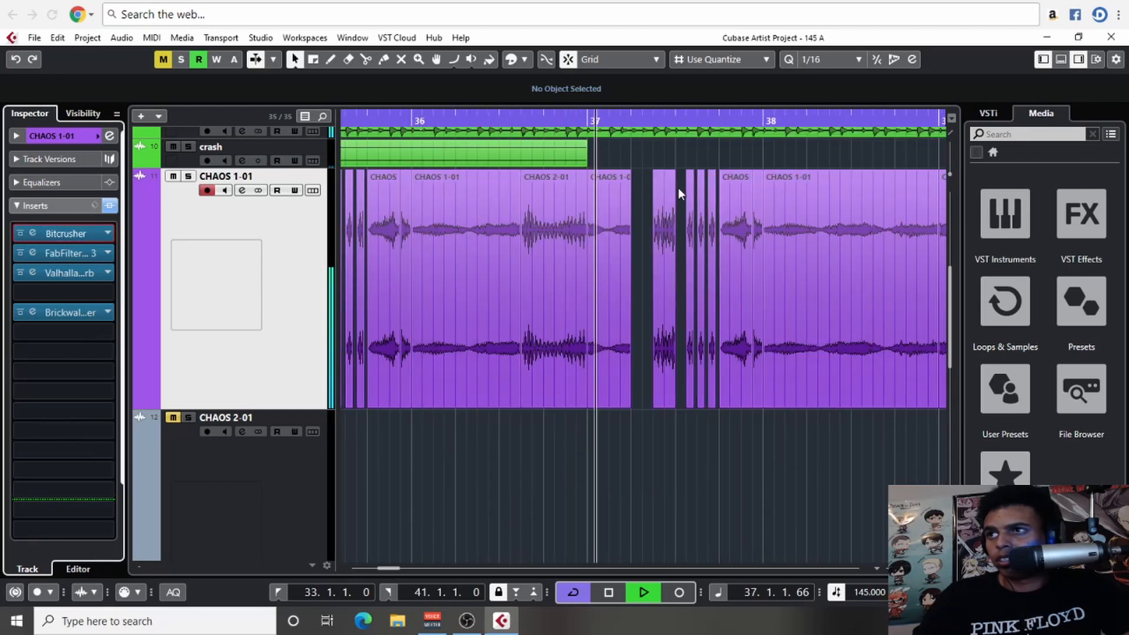
key("h")
key("g")
key("g")
key("g")
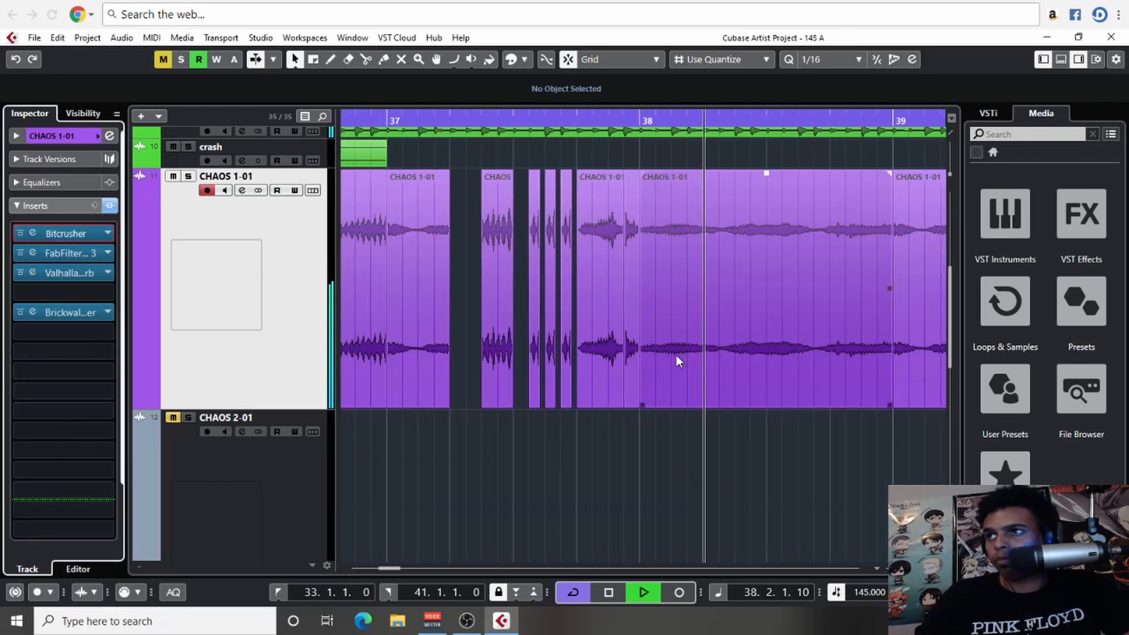
- Stop playback and mute the CHAOS 1-01 slice spanning bars 34 to 35
key("h")
key("h")
left_click_drag(548, 312, 689, 296)
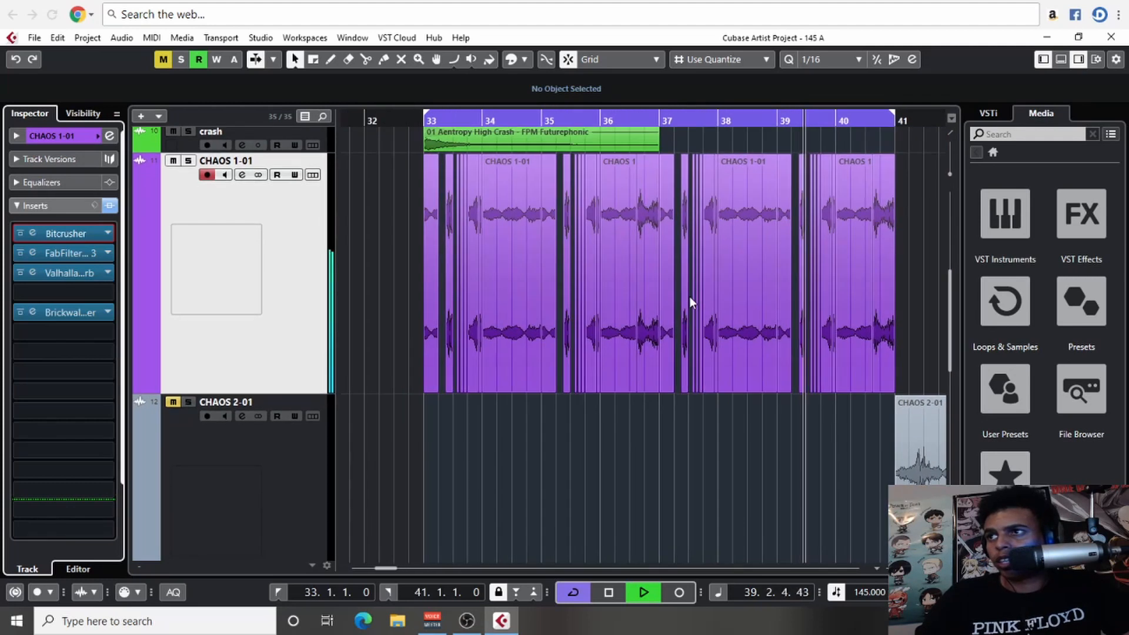
right_click(538, 307)
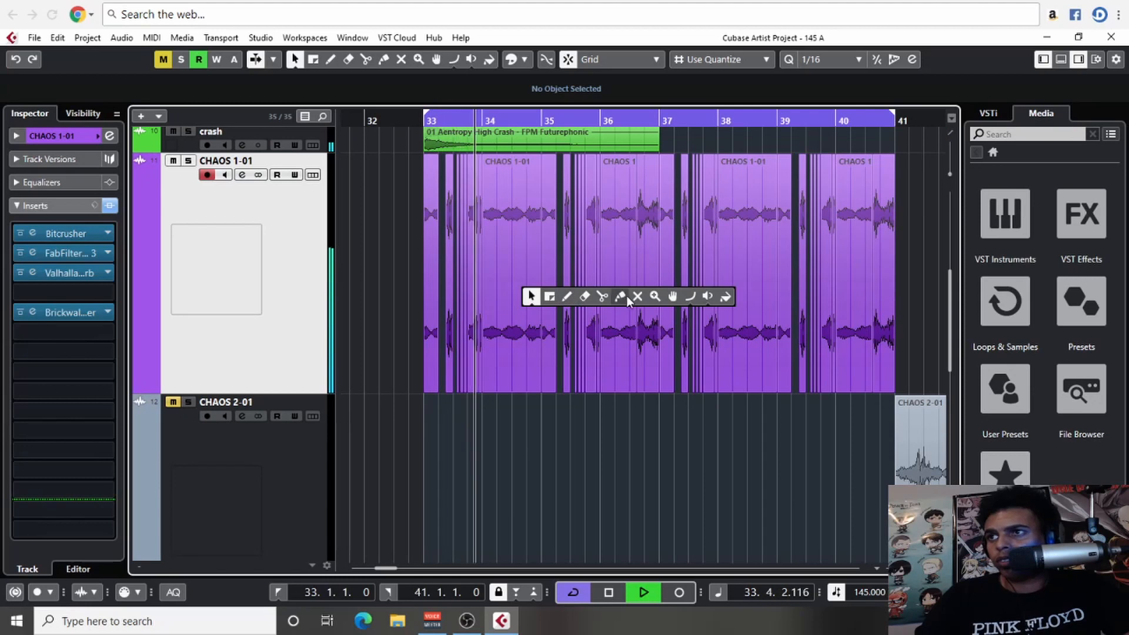
left_click(632, 298)
key("space")
left_click(518, 276)
- Try moving the short CHAOS 1-01 slice just before bar 34 onto the CHAOS 2-01 track, and undo the move
key("h")
key("h")
key("h")
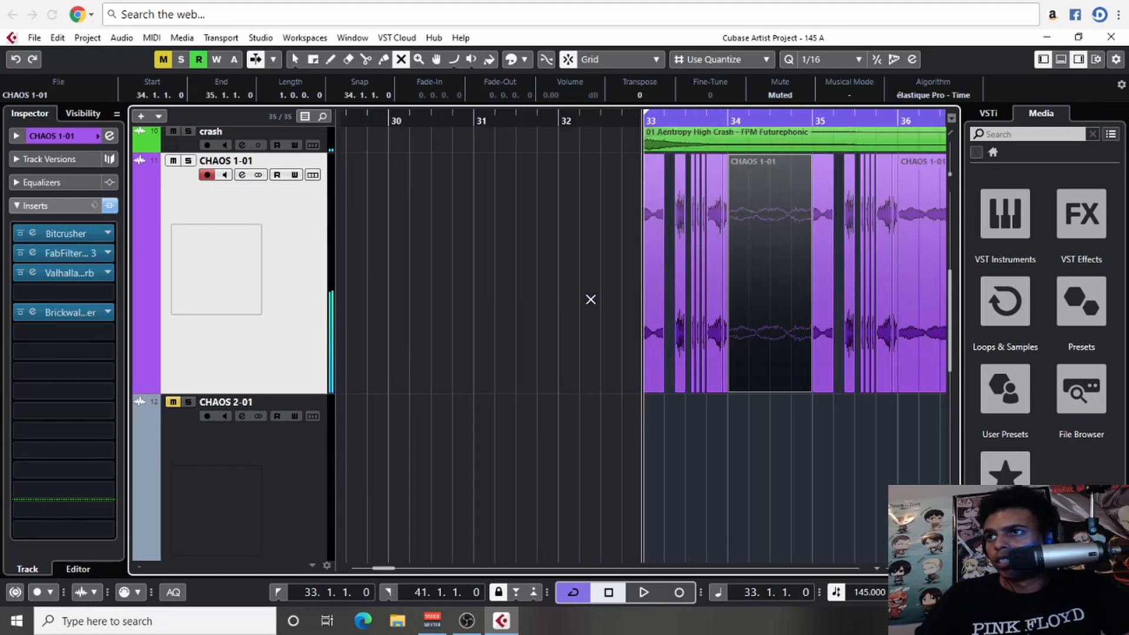
key("1")
left_click_drag(781, 299, 640, 260)
key("h")
key("h")
left_click_drag(755, 316, 406, 315)
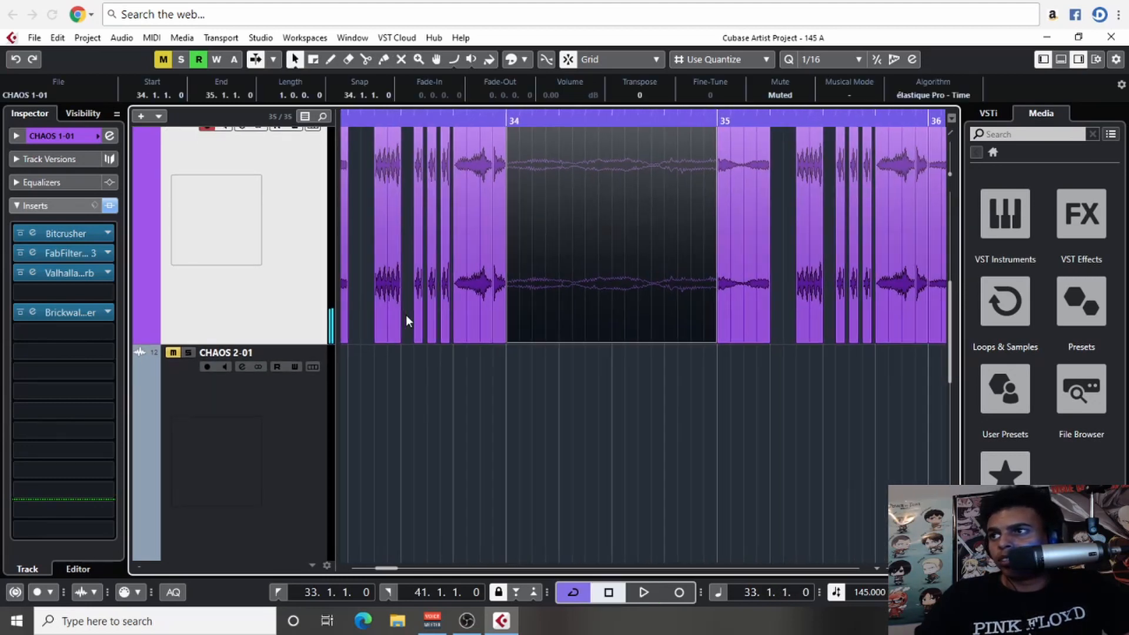
left_click_drag(544, 288, 628, 275)
left_click_drag(584, 333, 585, 352)
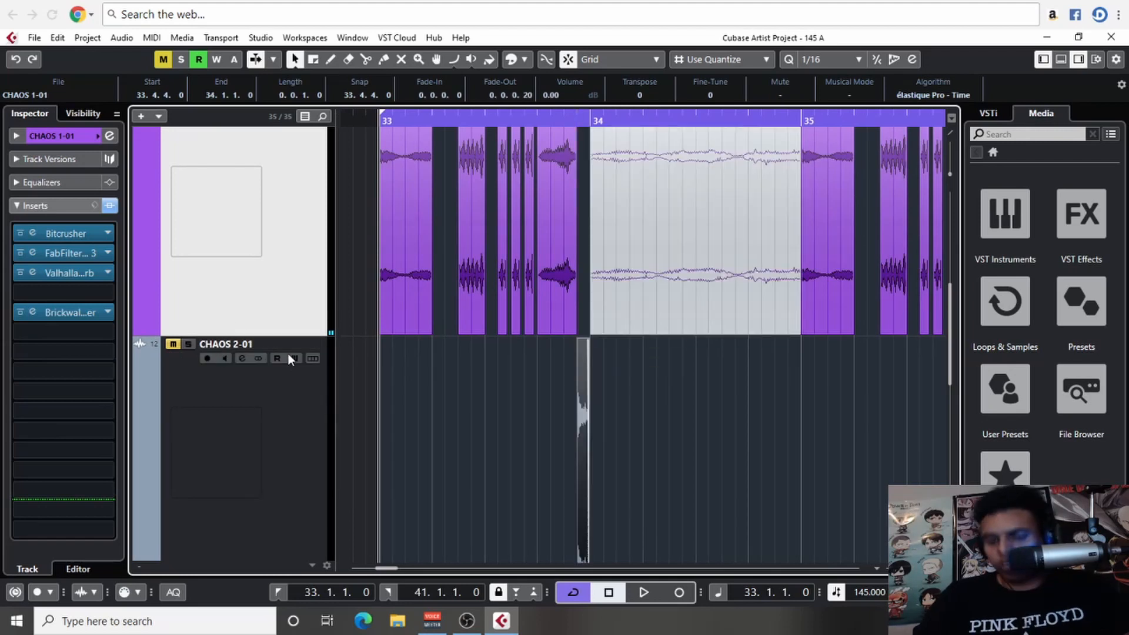
key("ctrl+z")
- Duplicate the CHAOS 1-01 track and delete the copy's slices between bars 33 and 35, keeping only the short one just before bar 34
right_click(274, 341)
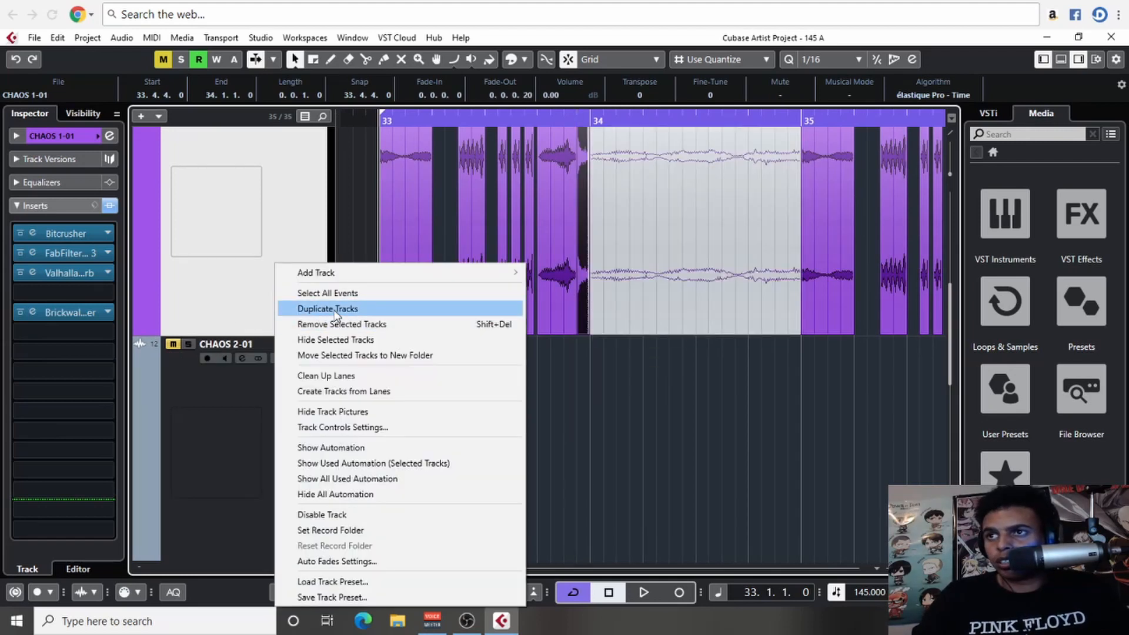
left_click(337, 308)
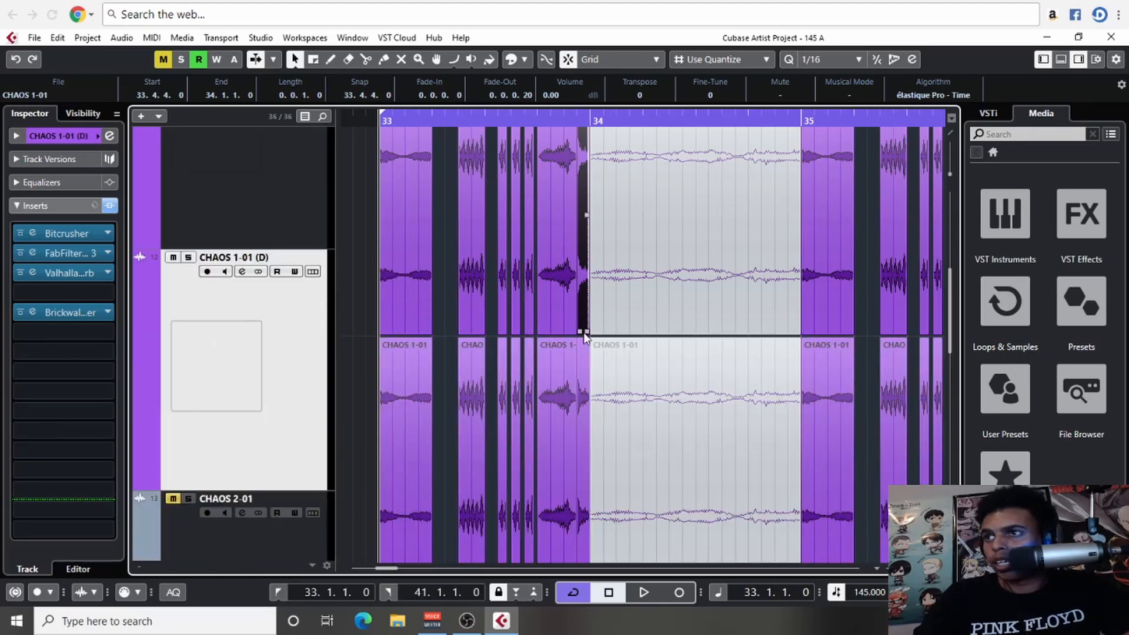
left_click_drag(360, 359, 475, 371)
left_click_drag(537, 396, 542, 396)
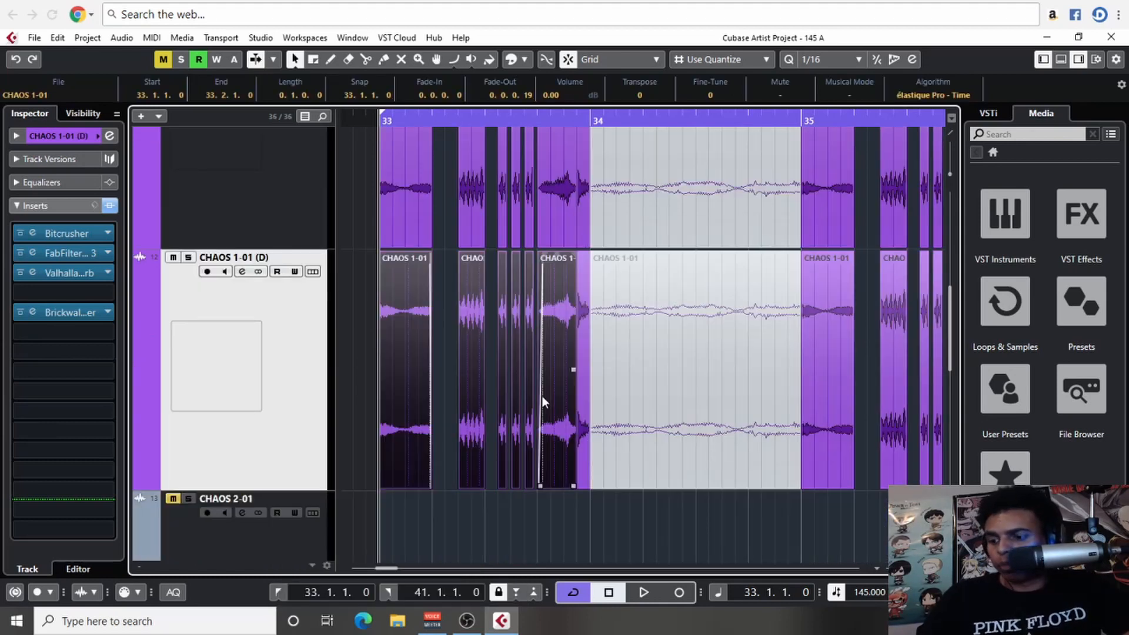
key("Delete")
key("g")
key("g")
key("g")
scroll(740, 380, "right", 3)
left_click(605, 354)
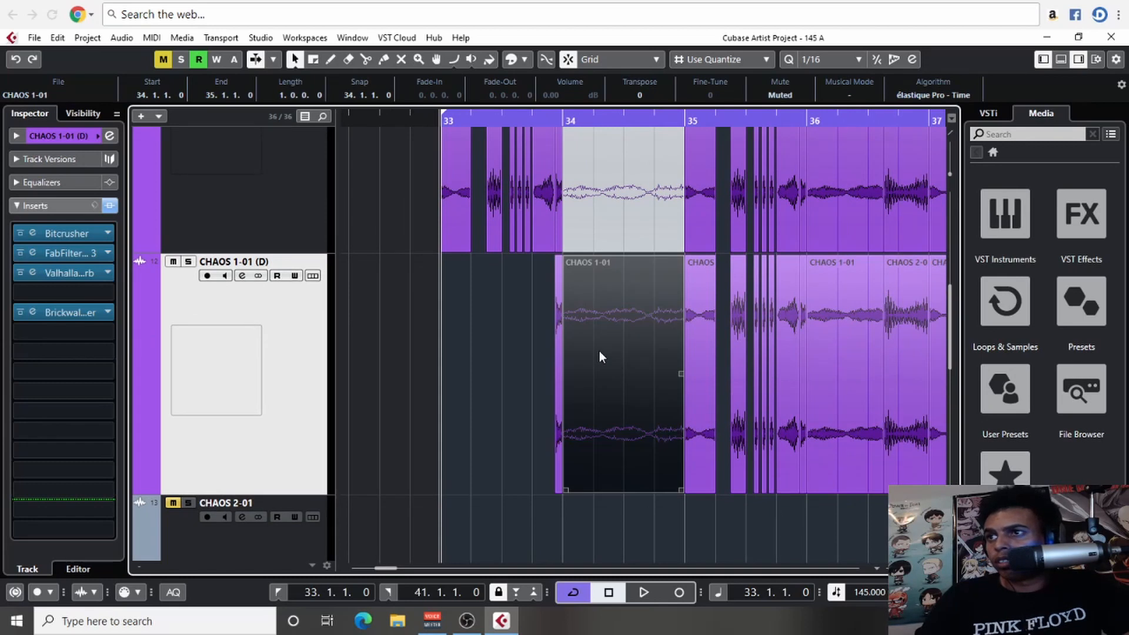
key("Delete")
- Unmute the slice from bar 34 to 35 on the original CHAOS 1-01 track, and select the short slice on the duplicate
right_click(614, 255)
left_click(728, 258)
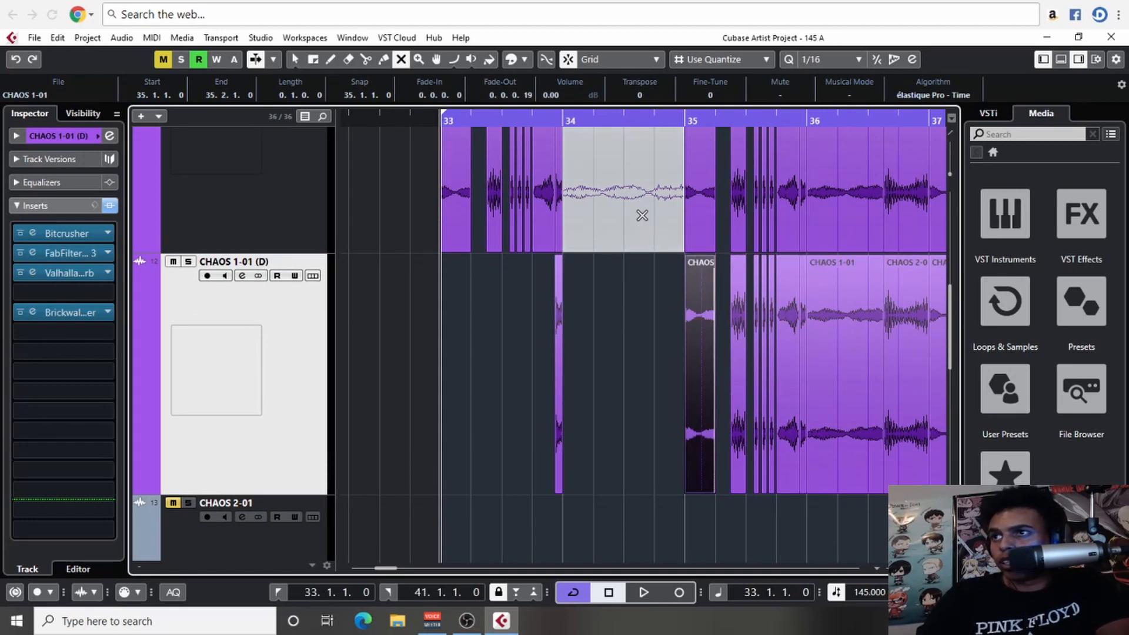
left_click(641, 216)
right_click(619, 297)
left_click(623, 297)
left_click(587, 301)
left_click(559, 312)
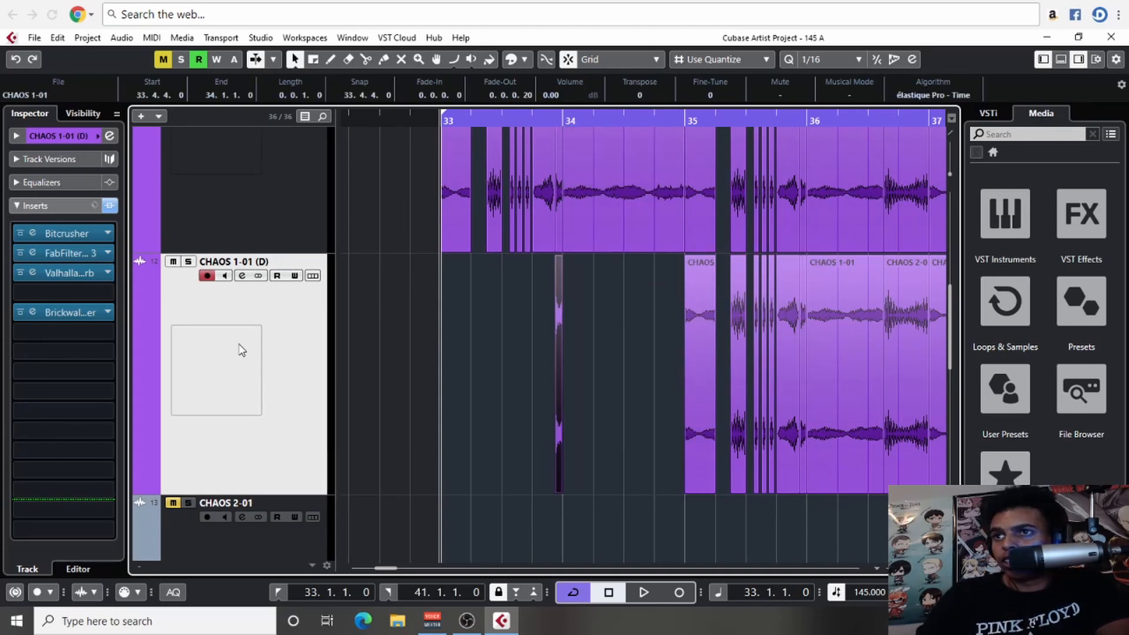
- Move the Valhalla reverb to the fourth insert slot of CHAOS 1-01 (D) and load PingPongDelay in the third
left_click_drag(92, 262, 91, 258)
left_click(70, 273)
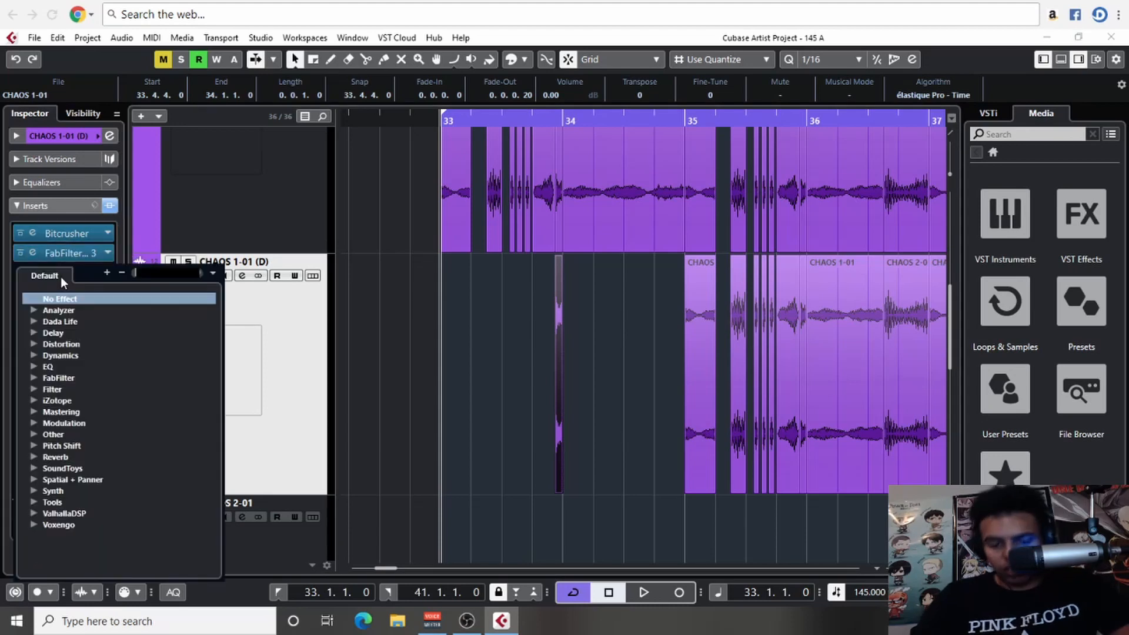
type("DE")
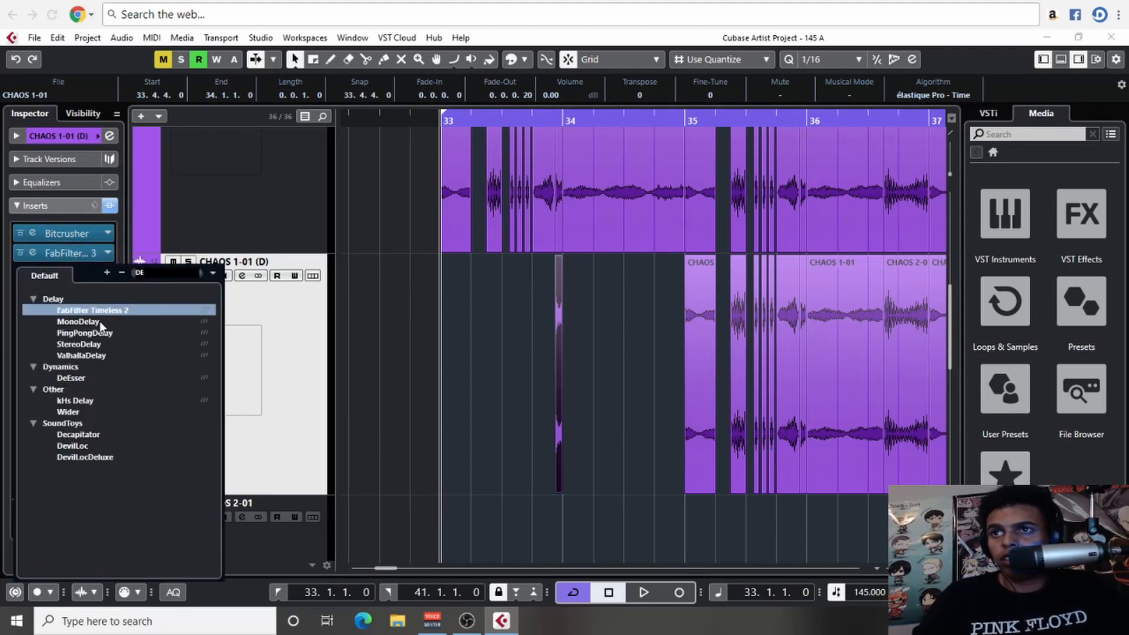
left_click(88, 333)
- Set PingPongDelay's delay time to 1/8 D and close the plug-in window
left_click(329, 212)
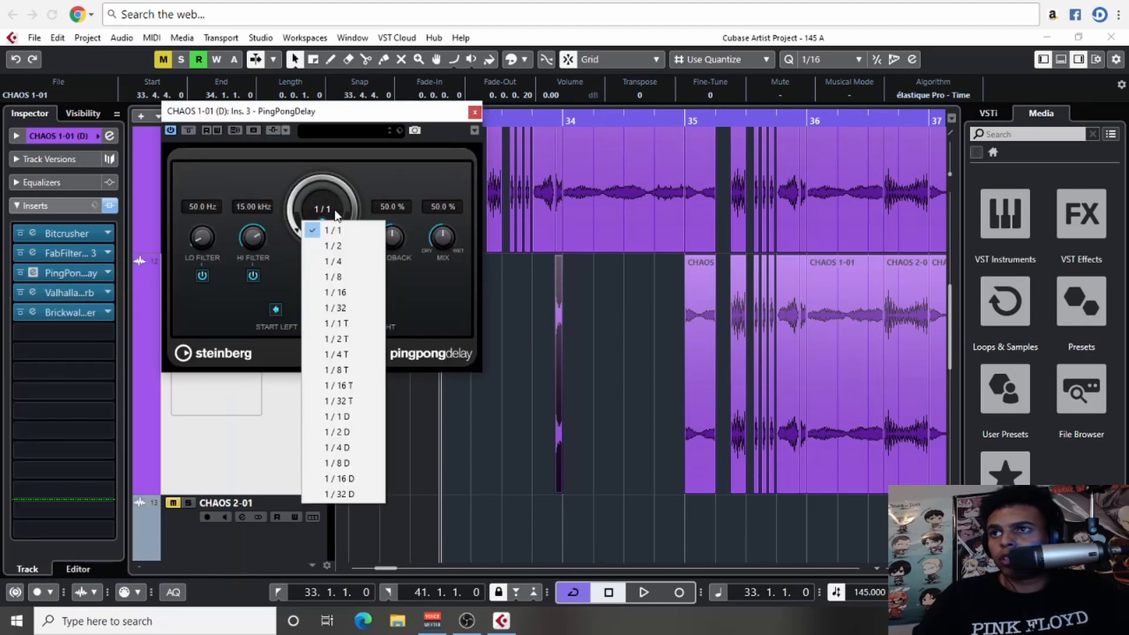
left_click(353, 463)
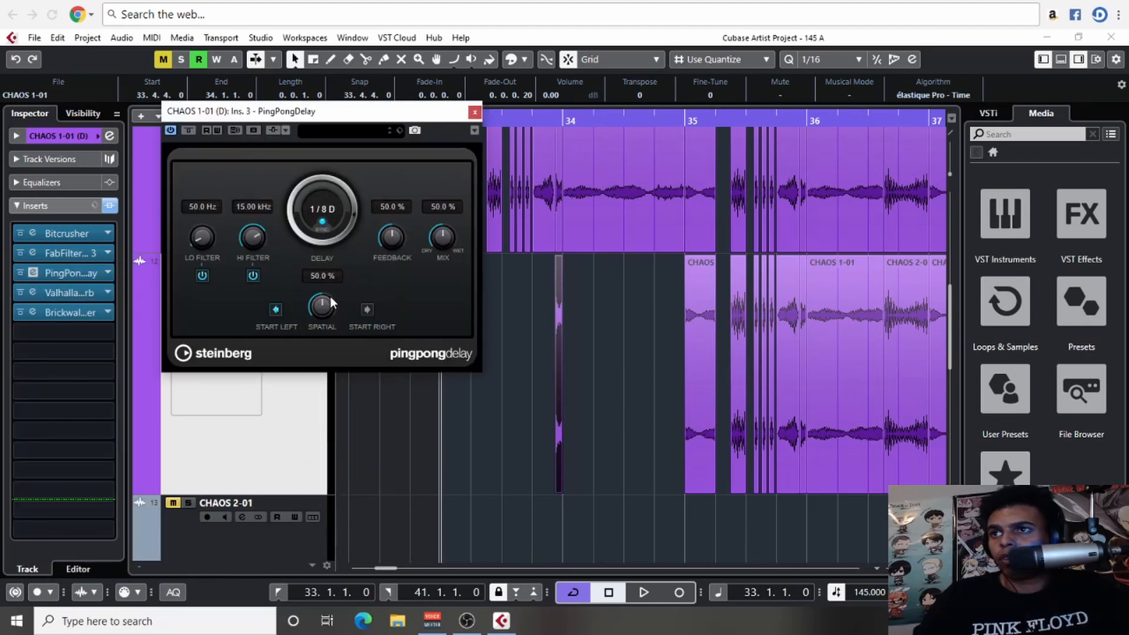
left_click_drag(633, 290, 744, 296)
left_click(474, 112)
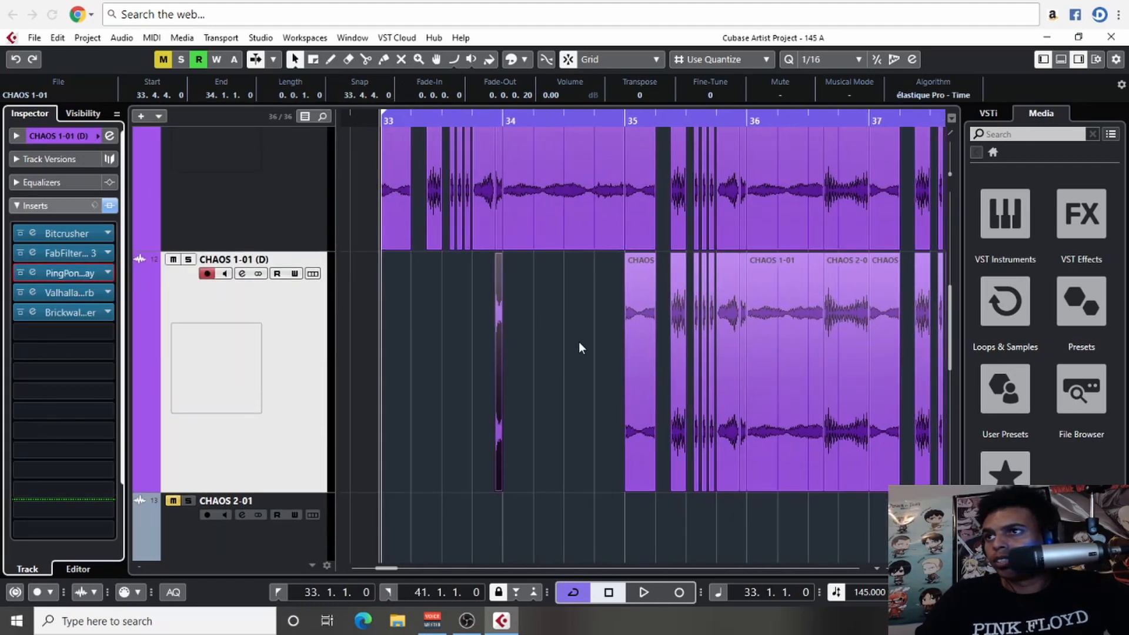
- Delete the CHAOS 1-01 (D) slices between bars 35 and 37, keeping only the short one just before bar 36
left_click_drag(601, 307, 764, 346)
key("Delete")
left_click(630, 348)
key("Delete")
key("Delete")
left_click_drag(606, 331, 727, 359)
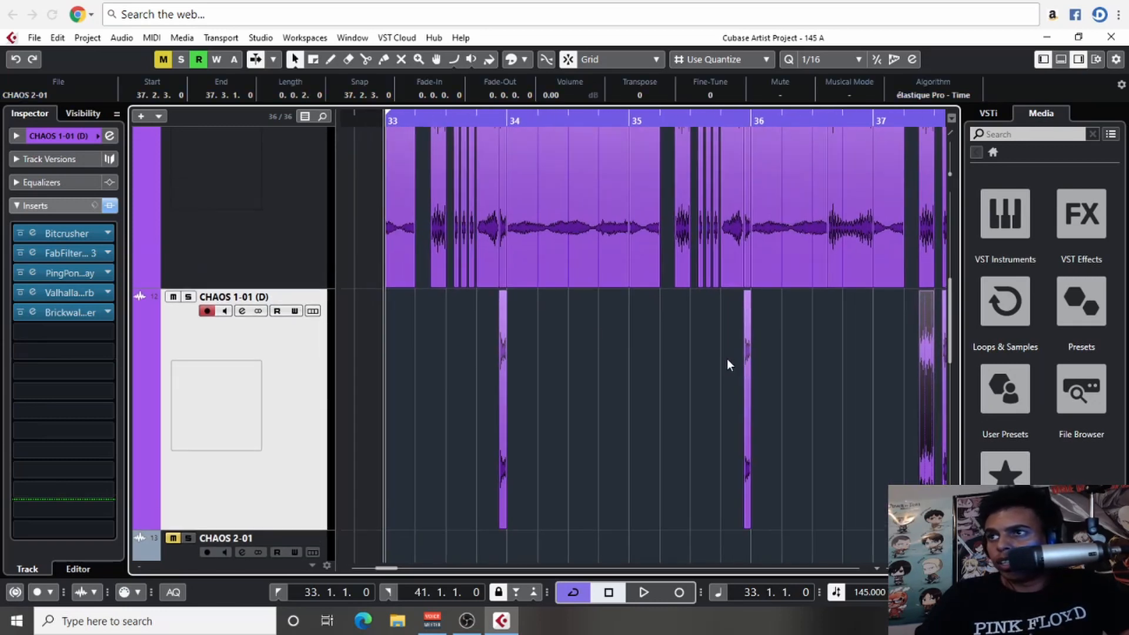
- Examine the remaining slices on CHAOS 1-01 (D) up close and across the range to bar 41
left_click_drag(569, 321, 620, 335)
key("h")
key("h")
key("h")
left_click_drag(711, 343, 290, 294)
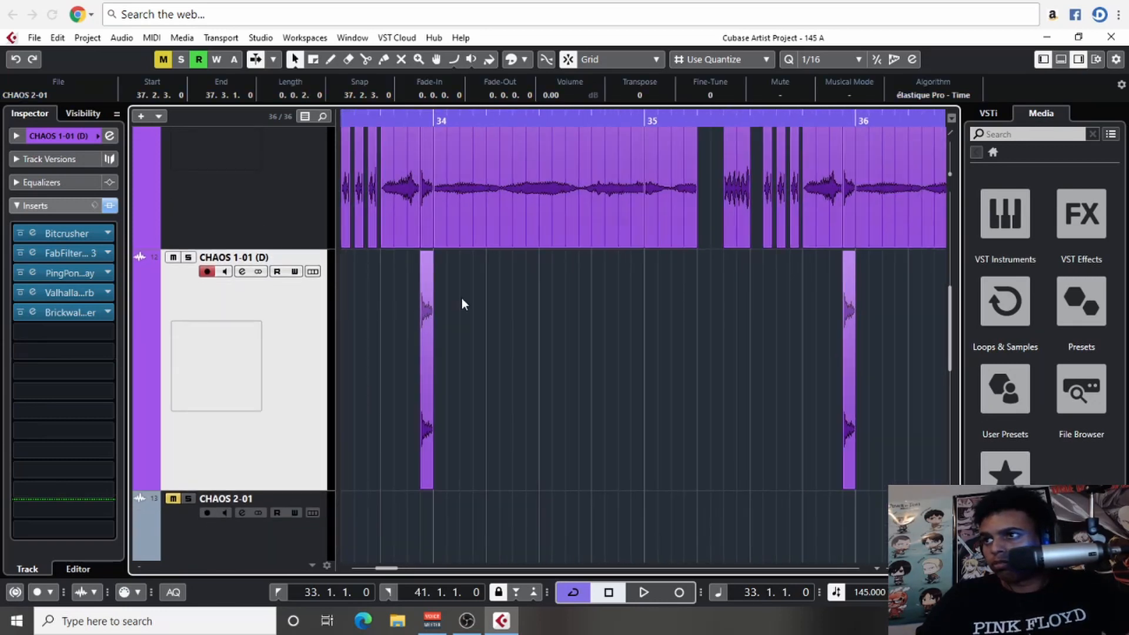
key("g")
key("g")
key("g")
key("g")
key("g")
key("g")
key("g")
left_click_drag(746, 320, 532, 309)
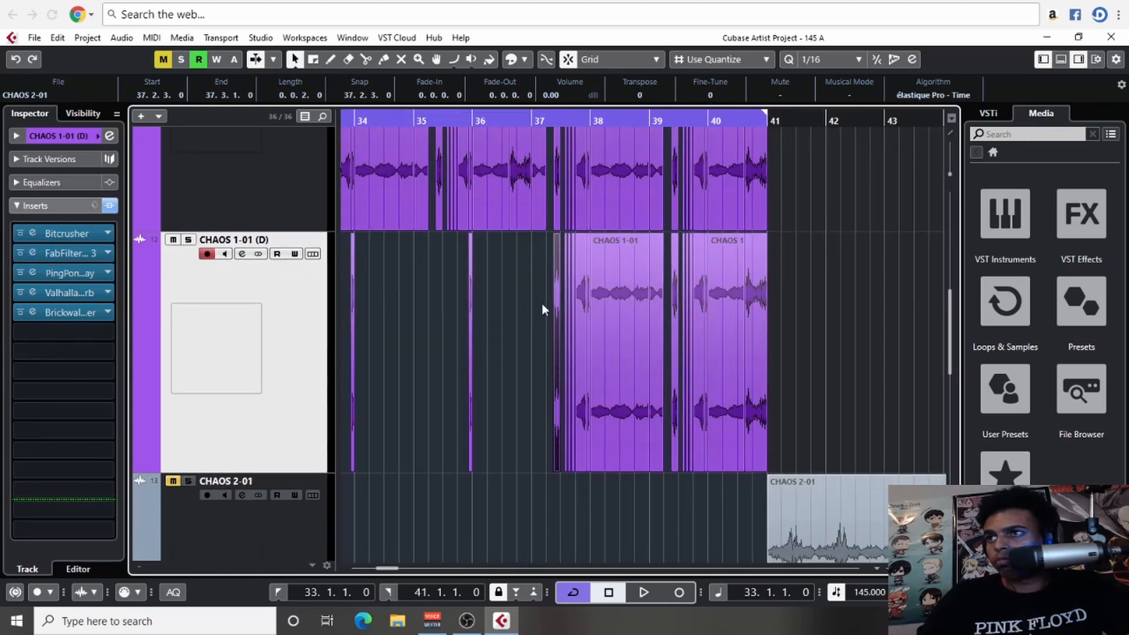
- With the grid at 1/1, replace bars 37 to 41 of CHAOS 1-01 (D) with a repeat of its bars 33 to 37
left_click(820, 60)
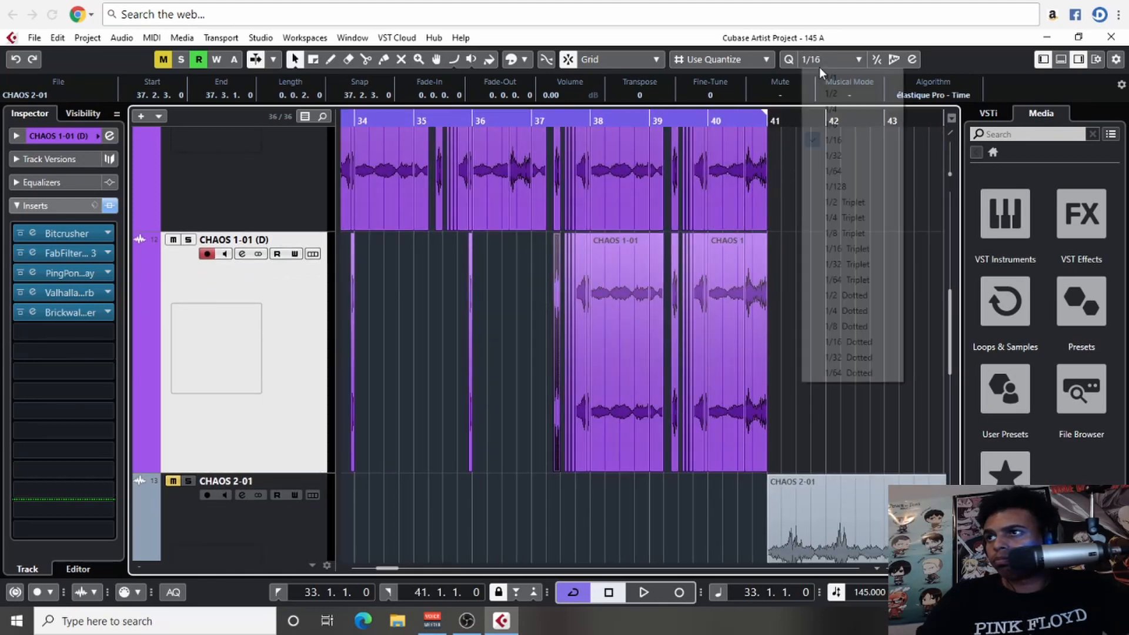
left_click(819, 74)
right_click(801, 178)
left_click(818, 179)
left_click_drag(816, 187, 472, 267)
key("Delete")
key("ctrl+d")
left_click_drag(665, 310, 629, 319)
right_click(629, 319)
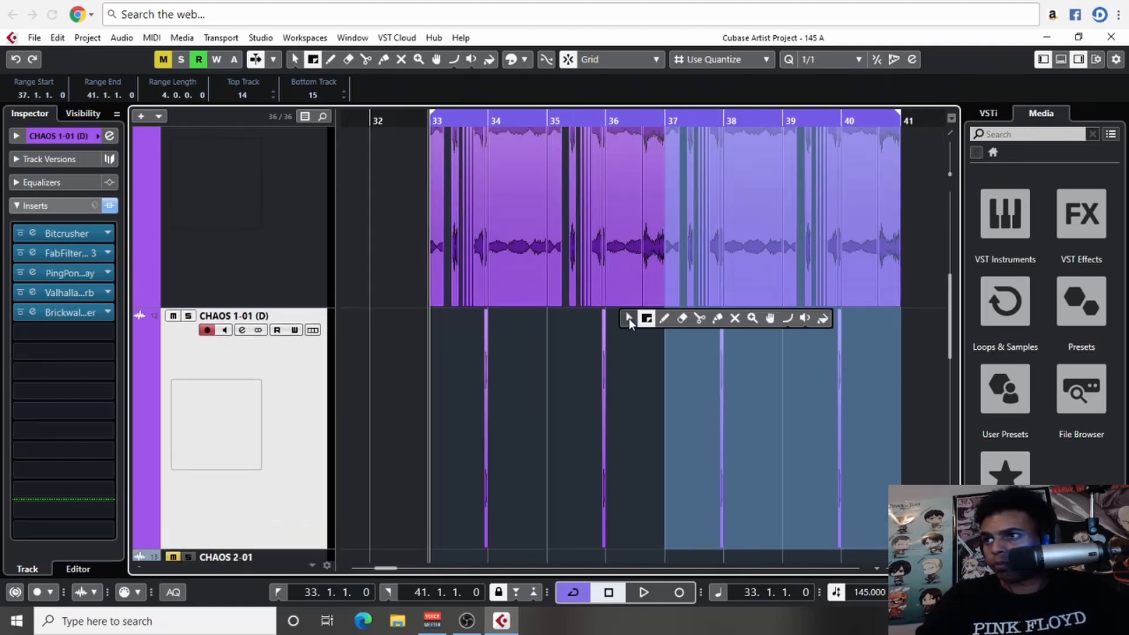
left_click(629, 319)
- Reduce the height of CHAOS 1-01 and its duplicate, and rename the duplicate CHAOS 1 DELAY
left_click(281, 272)
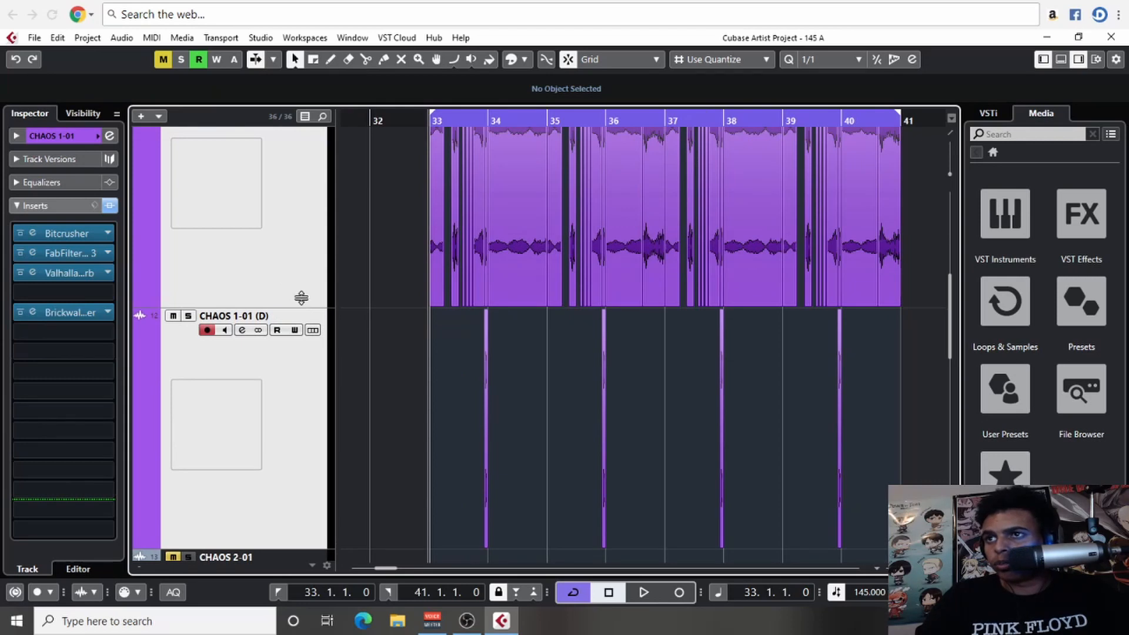
left_click_drag(301, 297, 306, 212)
scroll(333, 280, "up", 3)
scroll(345, 308, "down", 1)
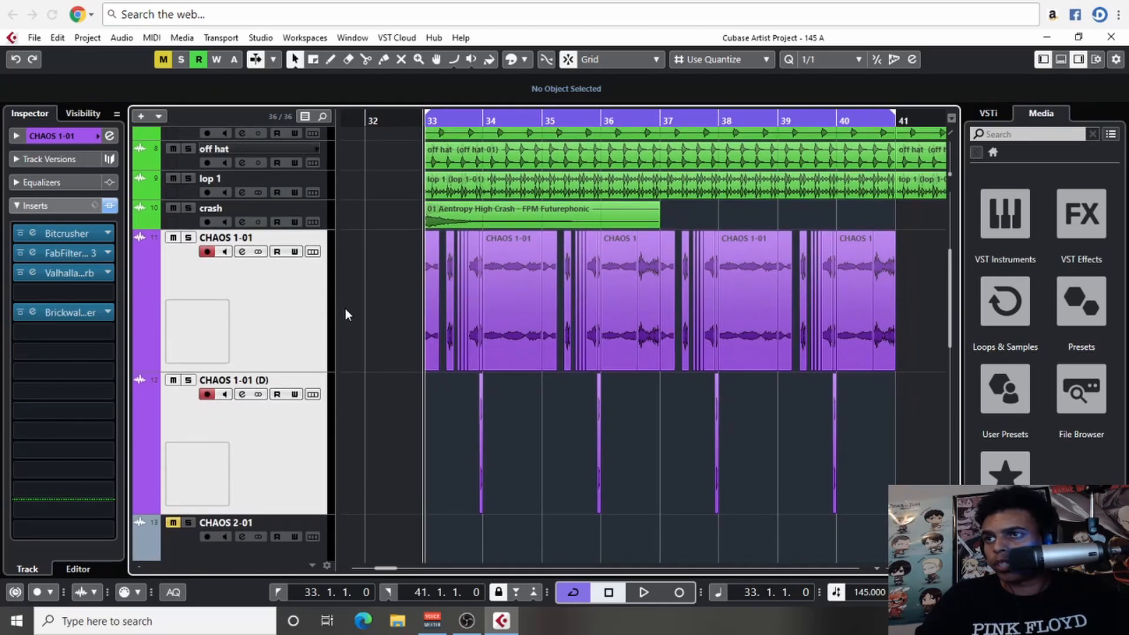
scroll(344, 309, "down", 1)
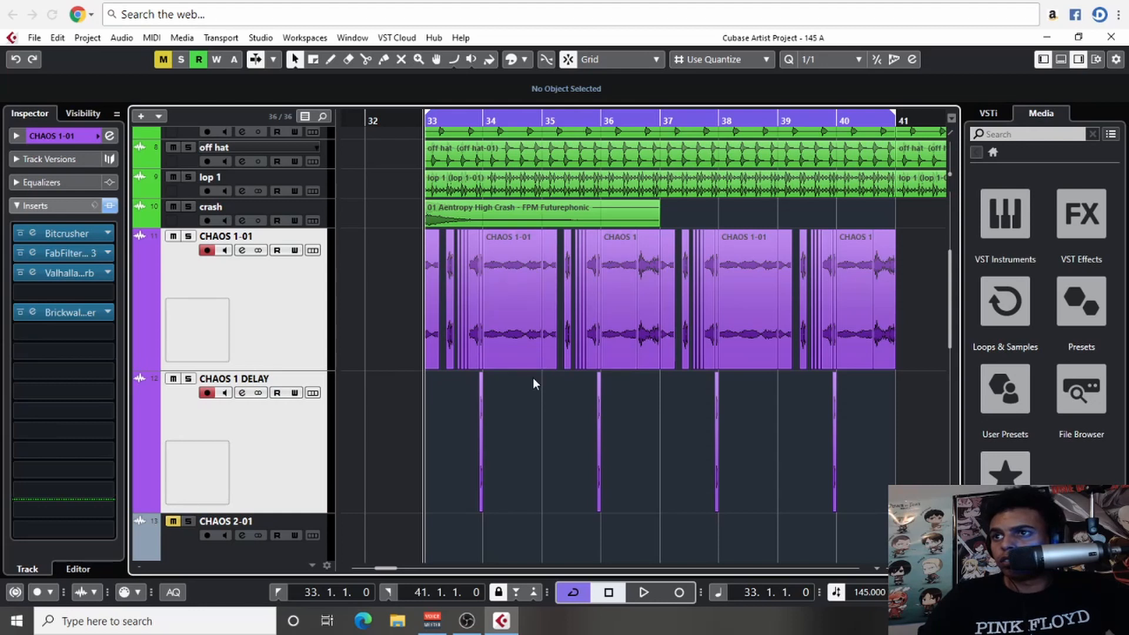
- Listen to the cycled bars 33 to 41 with the delay track in the mix, and set the grid to 1/2
left_click(639, 377)
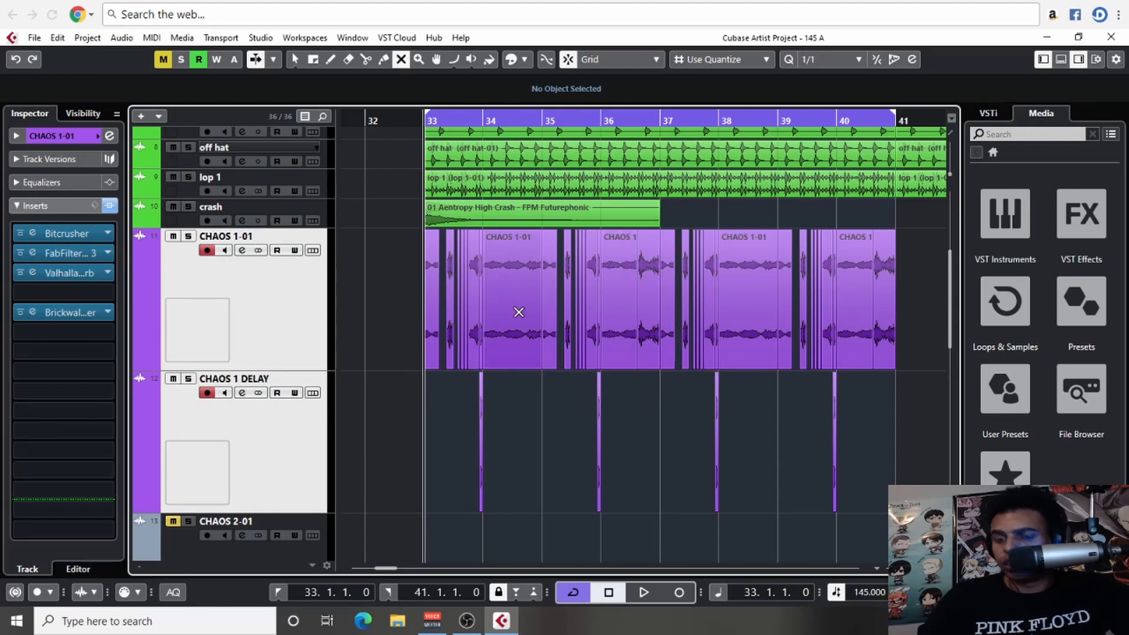
key("space")
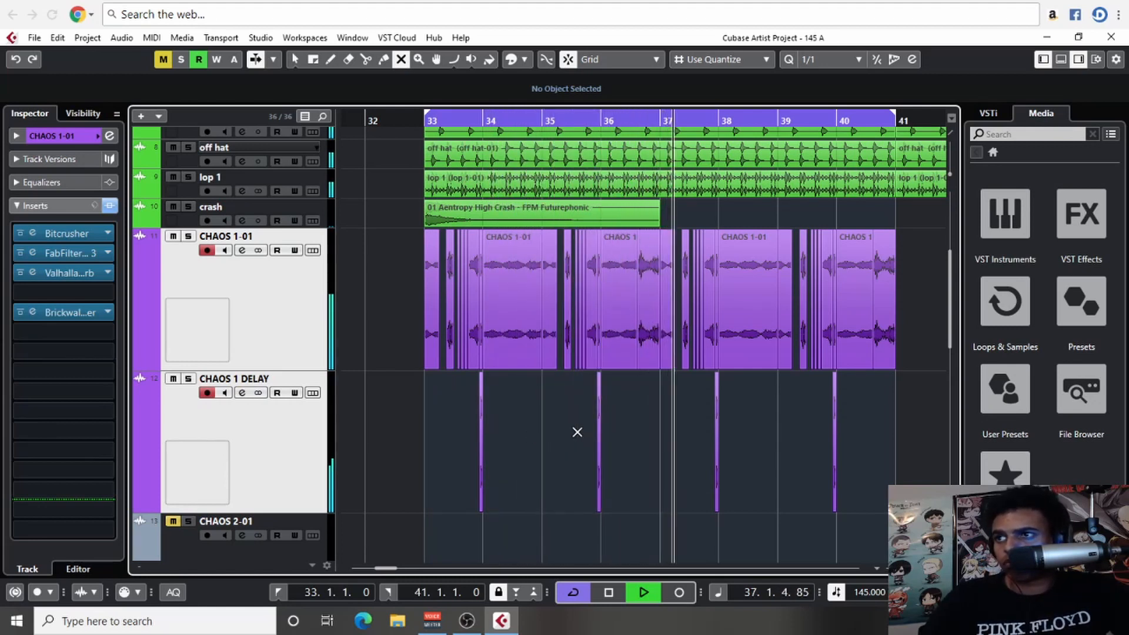
right_click(632, 393)
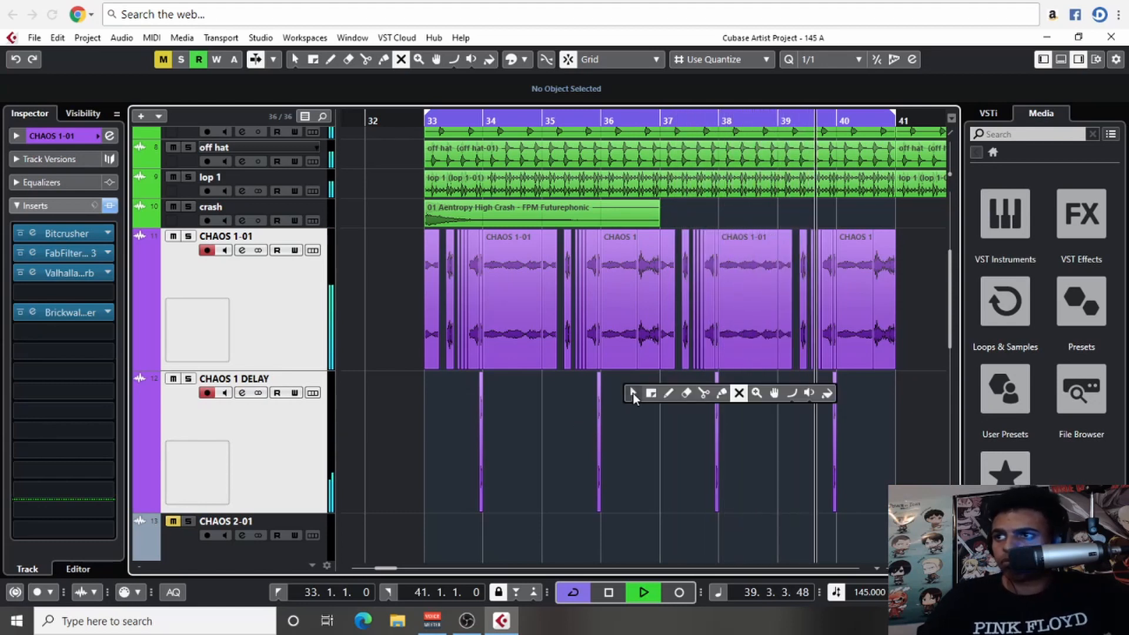
left_click(633, 393)
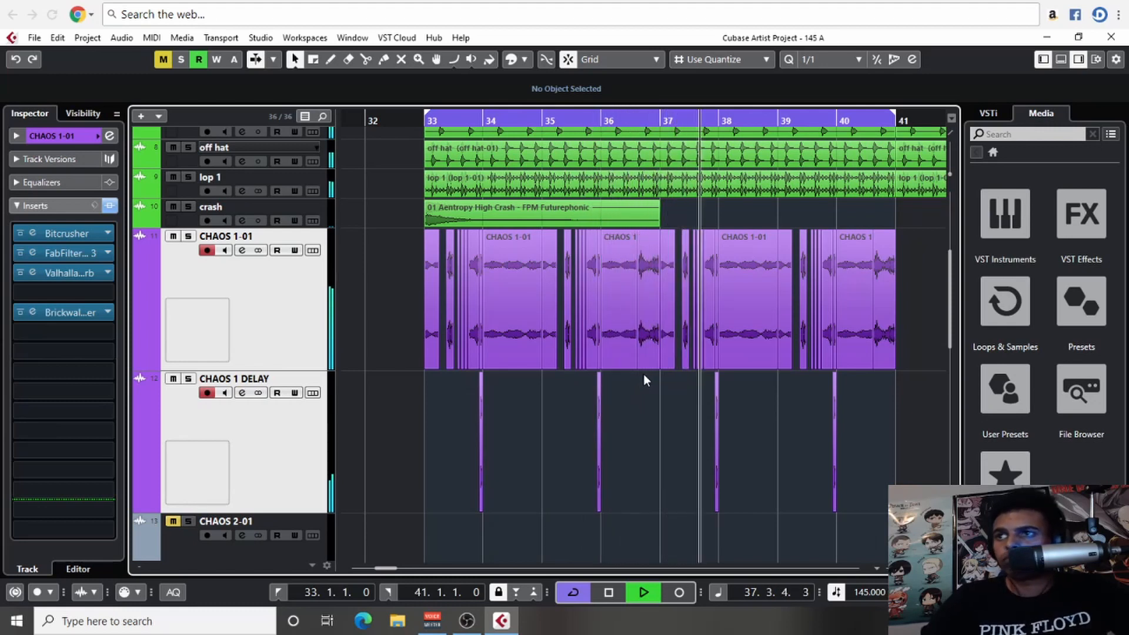
key("space")
scroll(835, 62, "down", 1)
key("space")
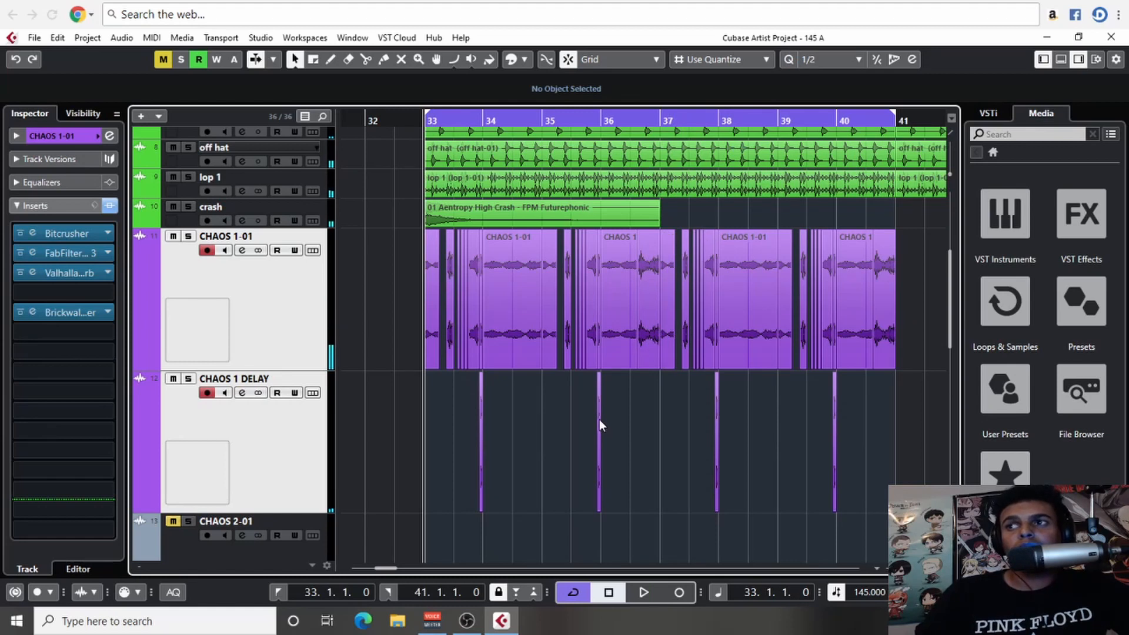
- Examine how the CHAOS 1 DELAY slice before bar 34 lines up with the CHAOS 1-01 slices above it
scroll(567, 340, "down", 1)
key("h")
key("h")
key("h")
key("h")
key("h")
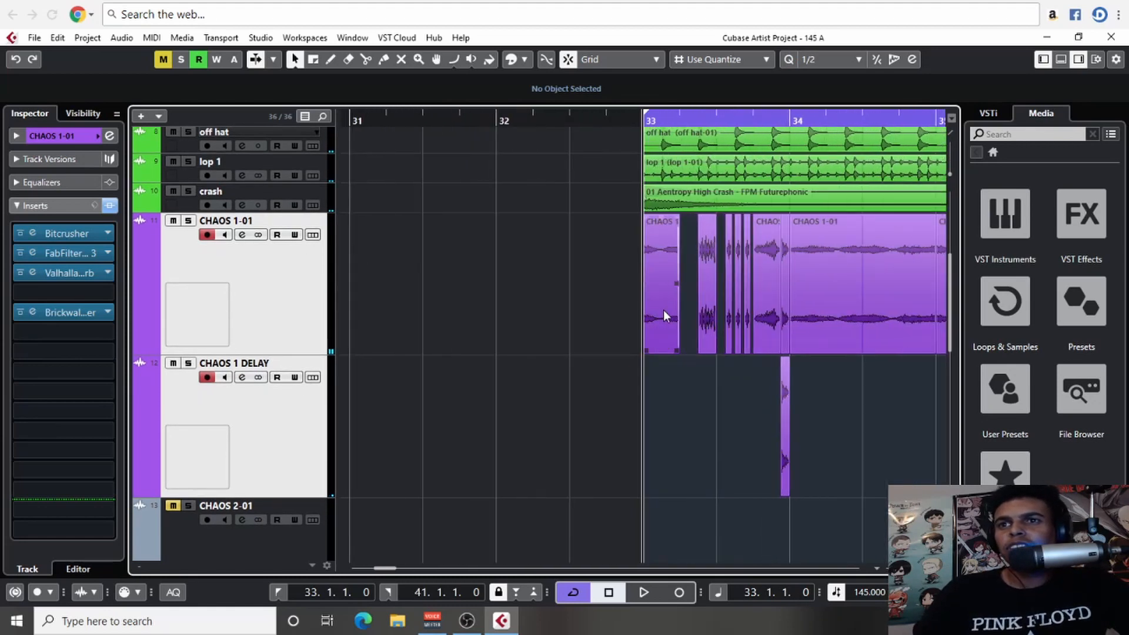
key("h")
left_click_drag(664, 310, 576, 343)
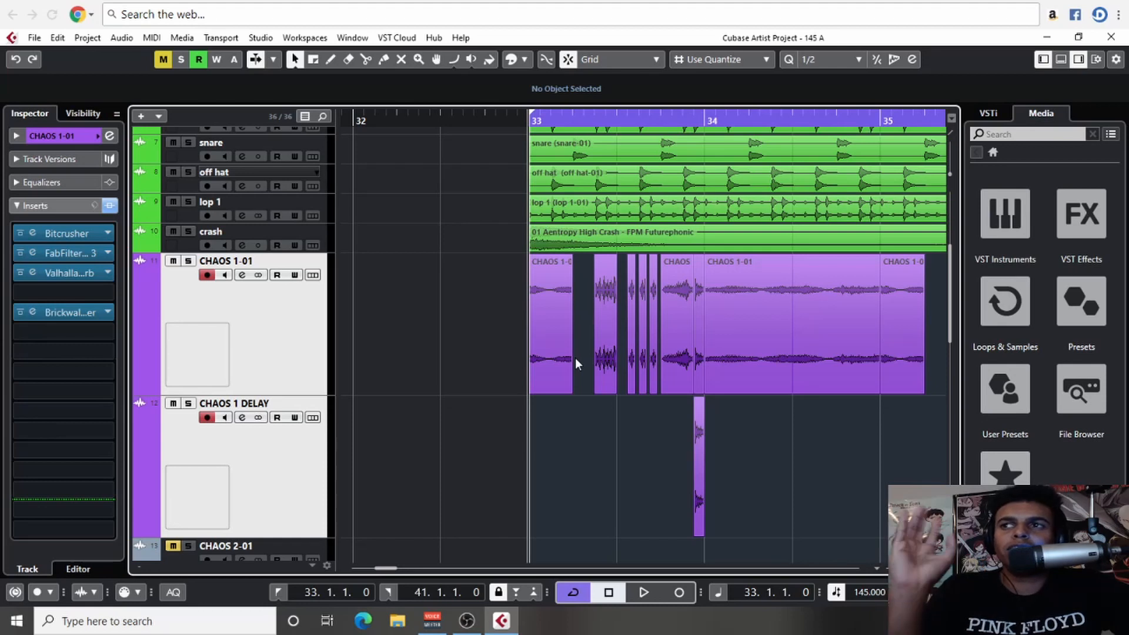
key("h")
key("h")
key("h")
left_click_drag(912, 376, 736, 352)
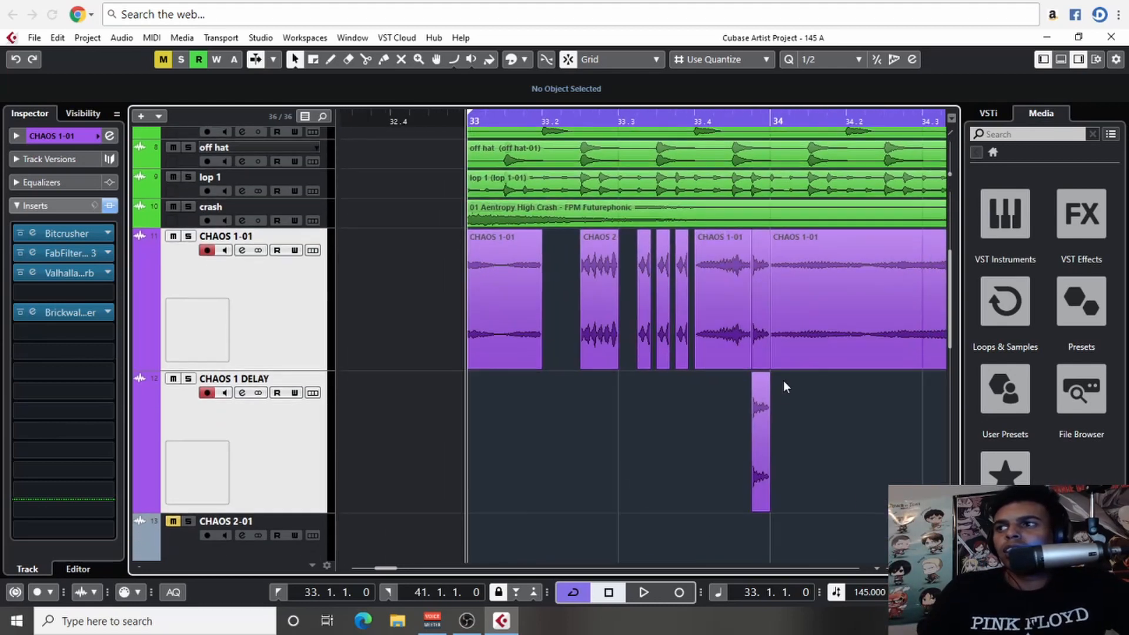
mouse_move(791, 395)
left_mouse_down()
mouse_move(775, 397)
mouse_move(802, 386)
mouse_move(789, 395)
left_mouse_up()
key("g")
key("g")
key("g")
key("g")
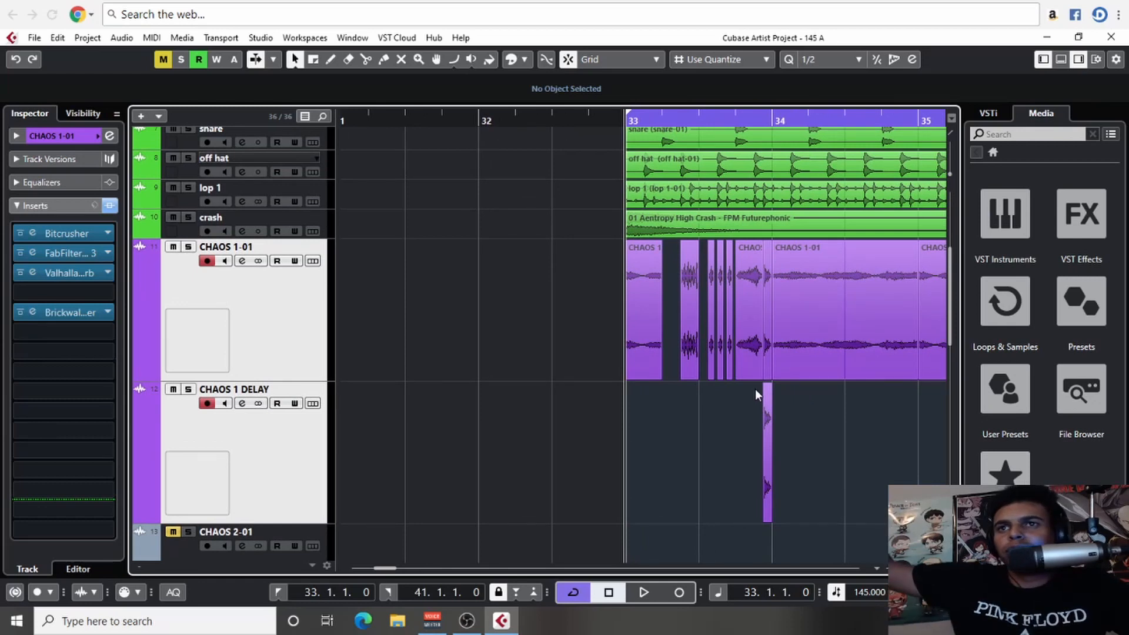
left_click_drag(834, 400, 754, 397)
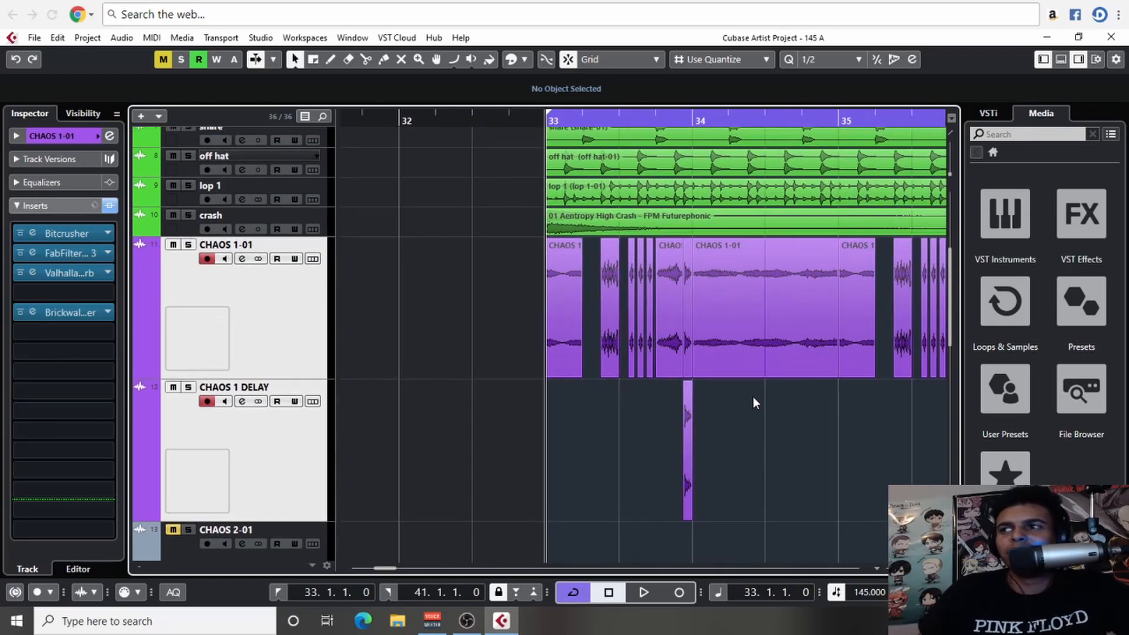
key("h")
key("h")
key("h")
left_click_drag(870, 399, 722, 429)
left_click_drag(812, 426, 664, 387)
left_click(736, 395)
right_click(664, 387)
left_click(675, 387)
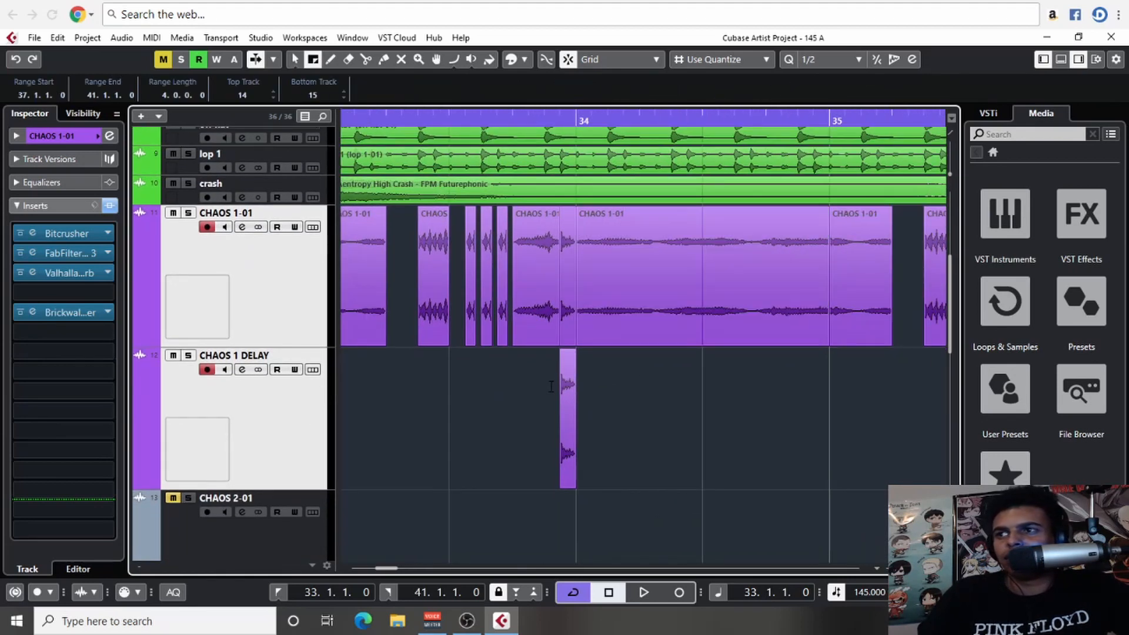
right_click(548, 386)
left_click(549, 386)
key("g")
key("g")
right_click(740, 371)
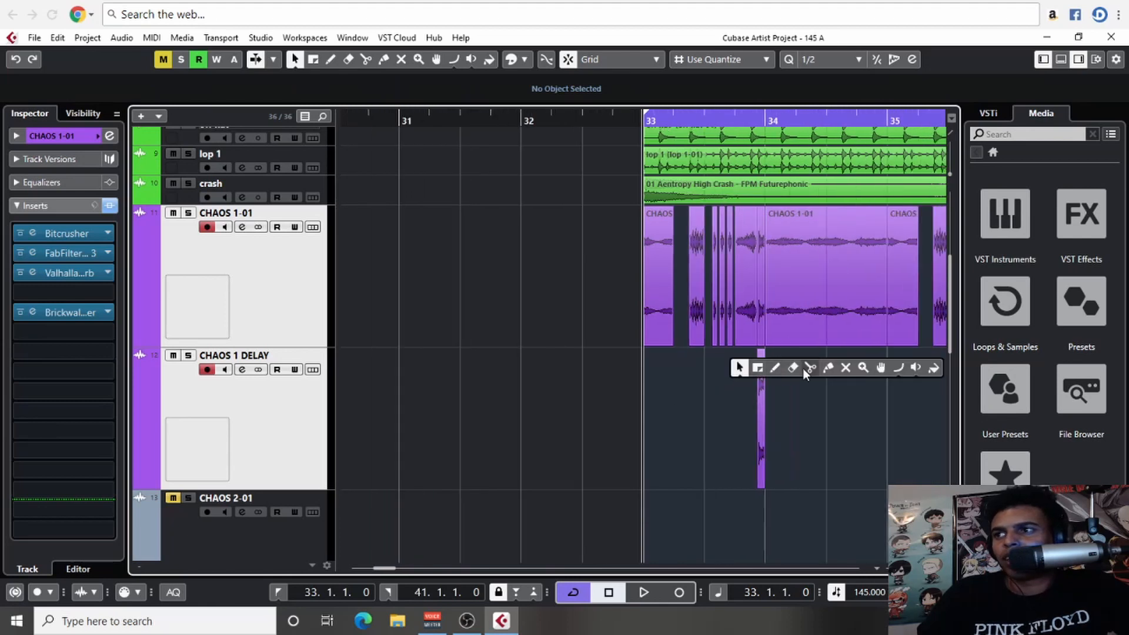